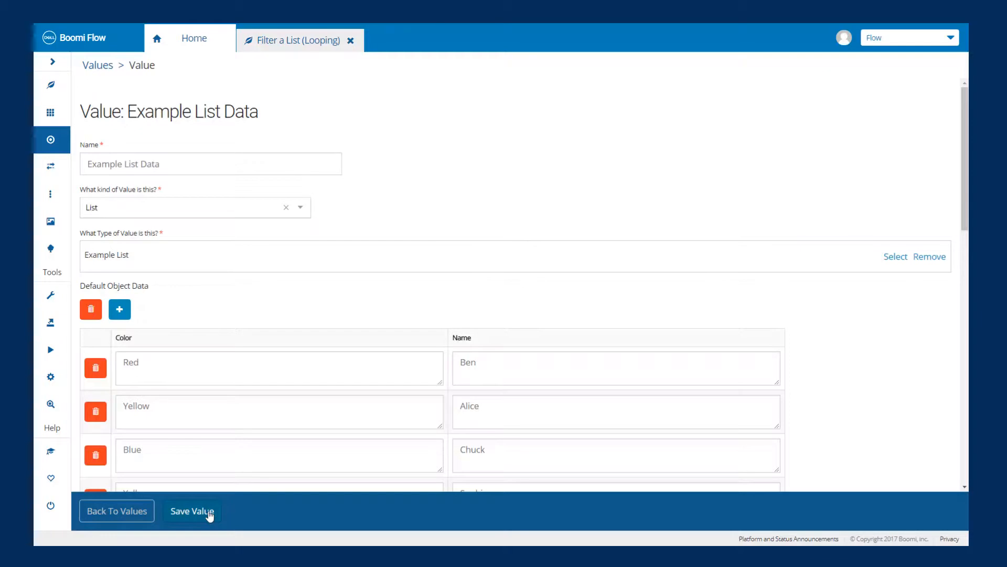
Save the Example List Data value and run the Filter a List (Looping) flow with the default player.
click(198, 511)
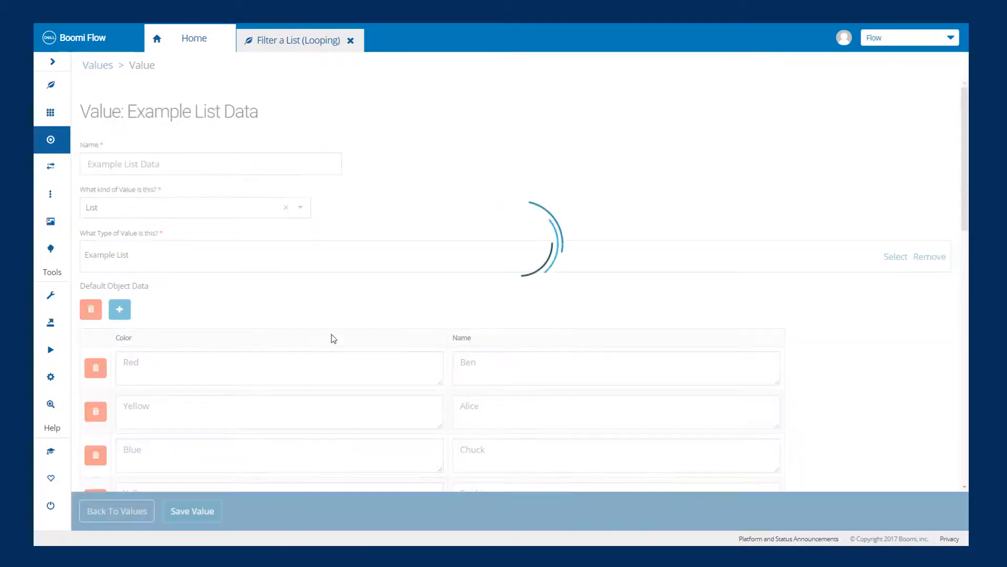
click(276, 30)
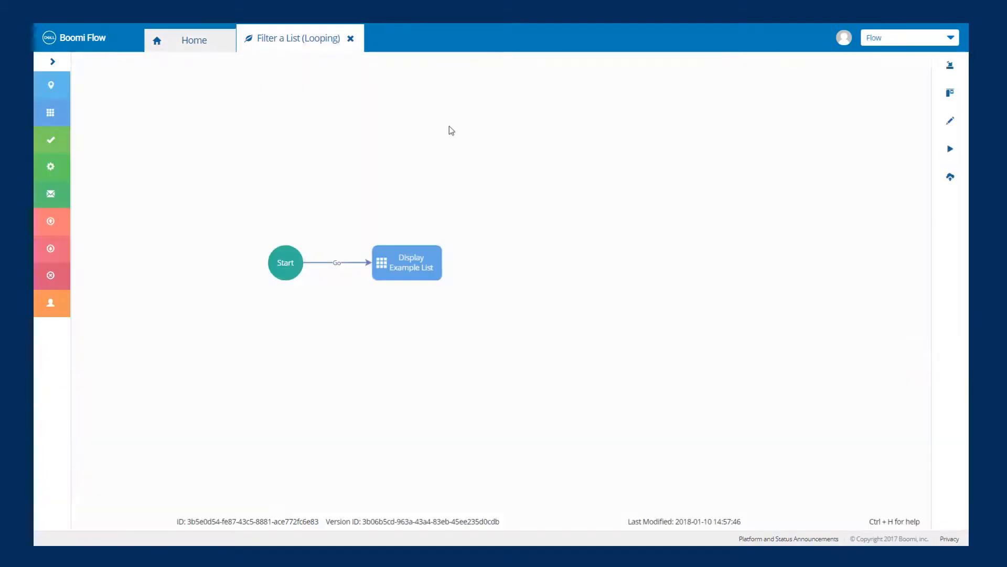
click(958, 157)
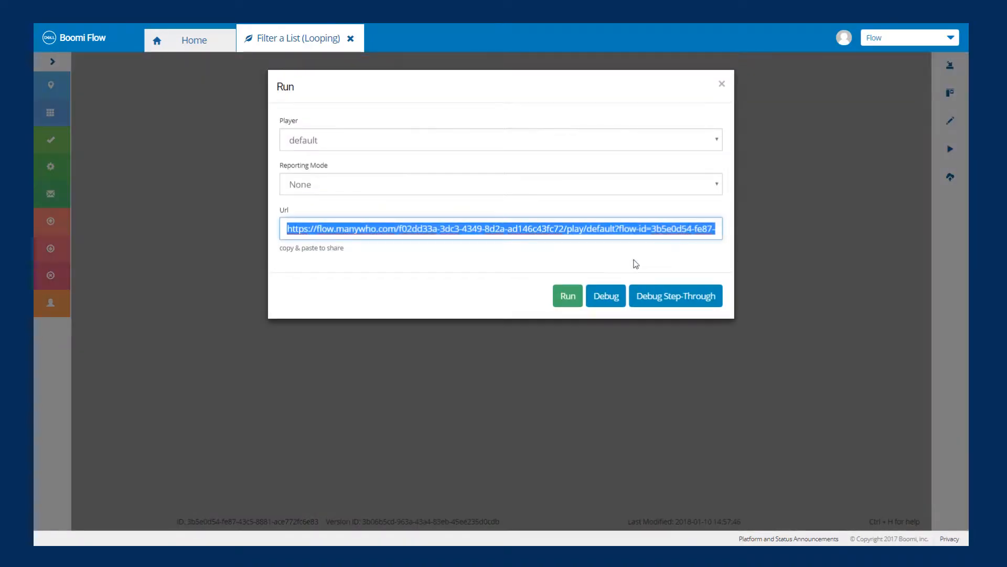
click(564, 296)
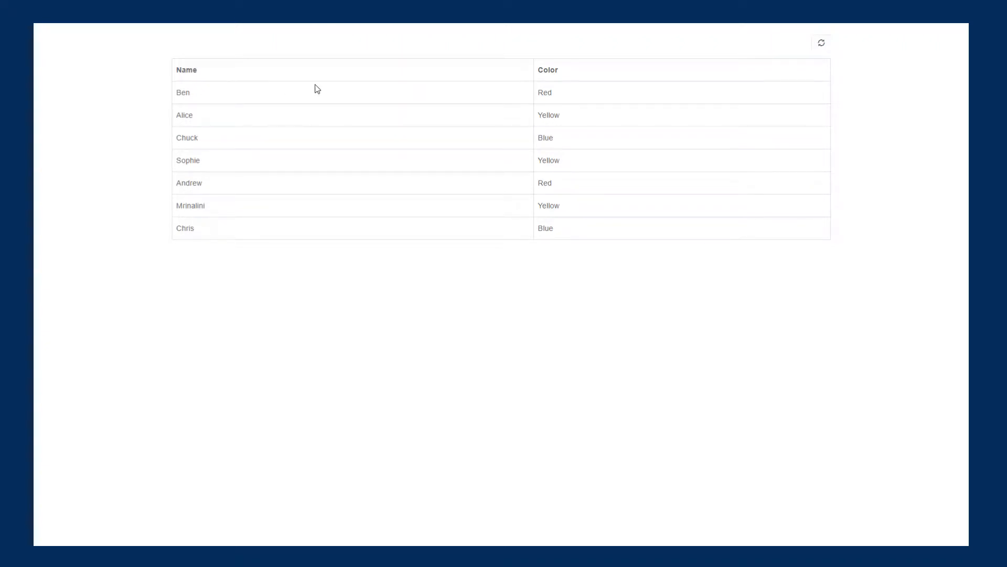
Examine the names and colors listed in the running flow, and return to the flow canvas.
drag(174, 92, 339, 215)
click(561, 245)
drag(560, 239, 586, 225)
click(587, 225)
click(452, 133)
click(382, 95)
click(232, 110)
key(Up)
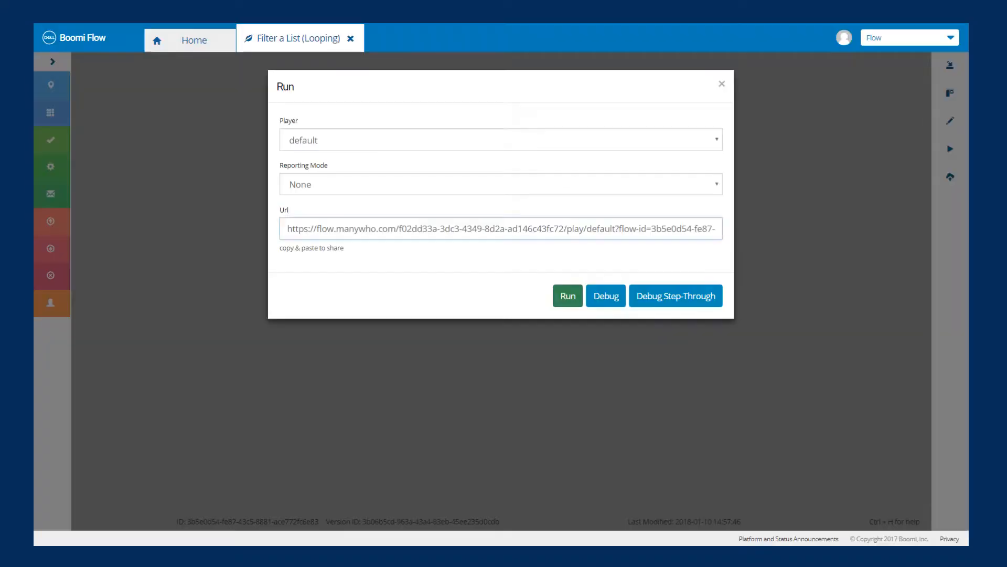
click(722, 84)
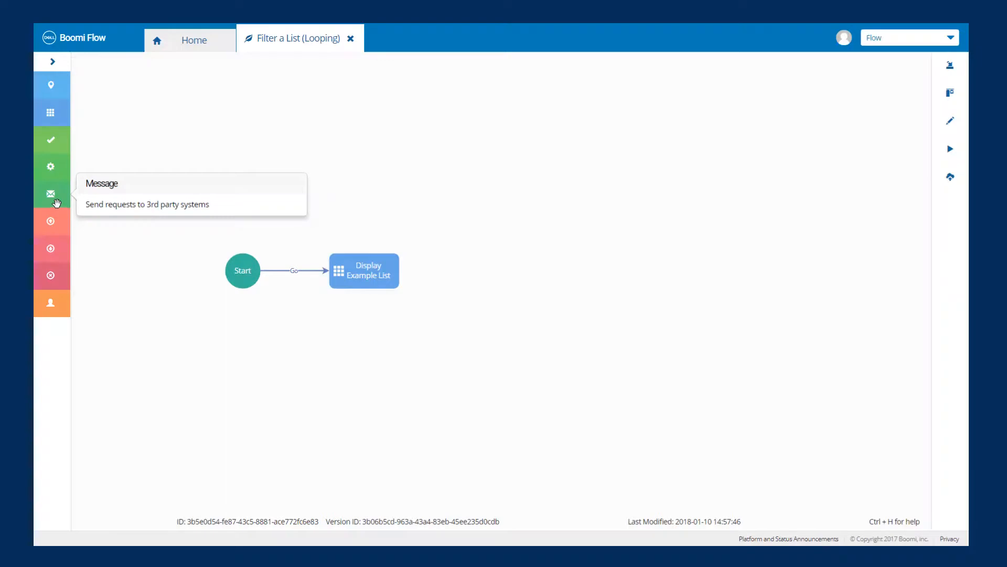
Add an Operator named "Filter : Red" above and beyond Display Example List, with a new operation that changes the Filter Selected value.
drag(51, 166, 595, 231)
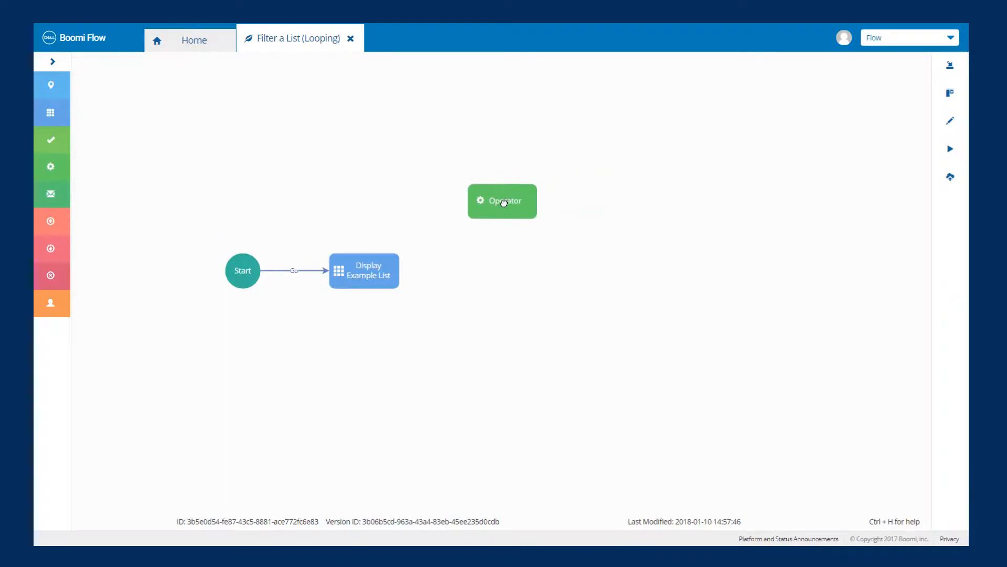
text(Filter : Red)
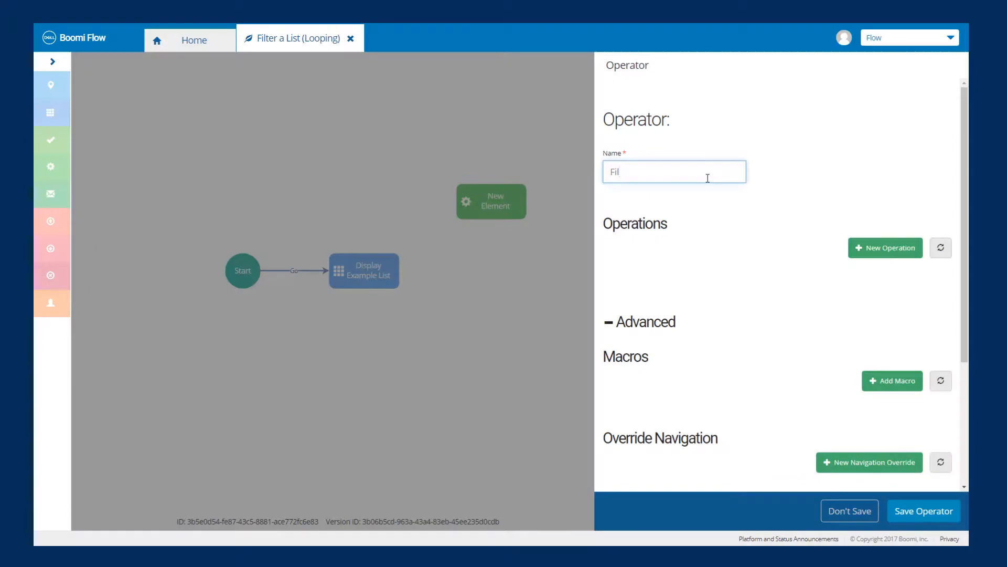
click(881, 255)
click(693, 166)
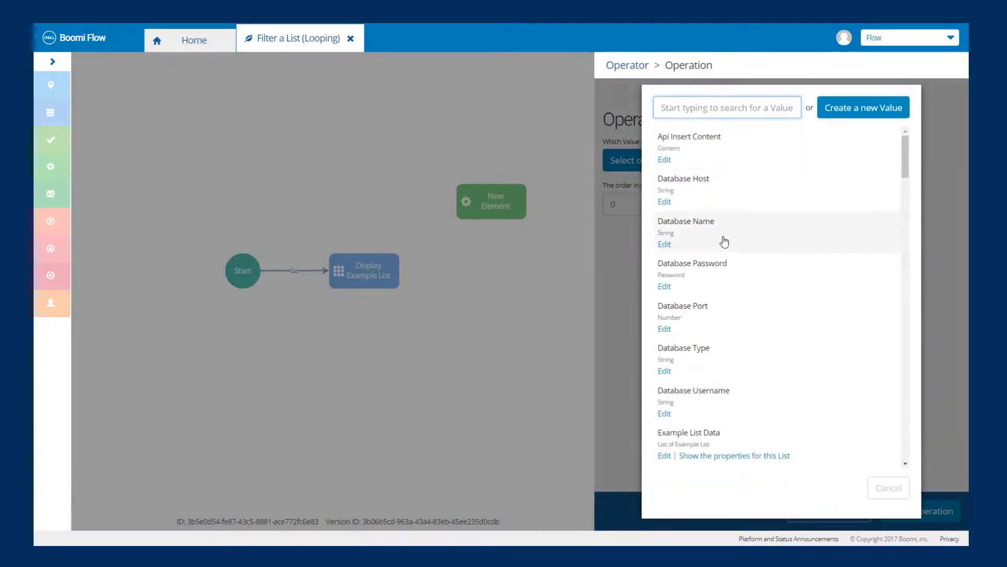
scroll(726, 367, down, 5)
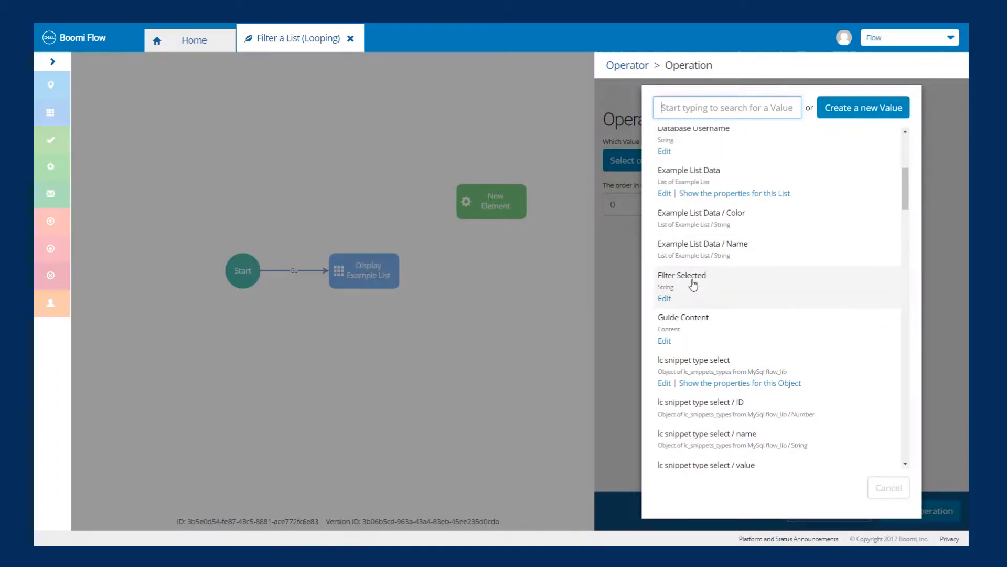
click(691, 289)
Make the operation set Filter Selected equal to the value of the "Static Strings :" string.
click(708, 215)
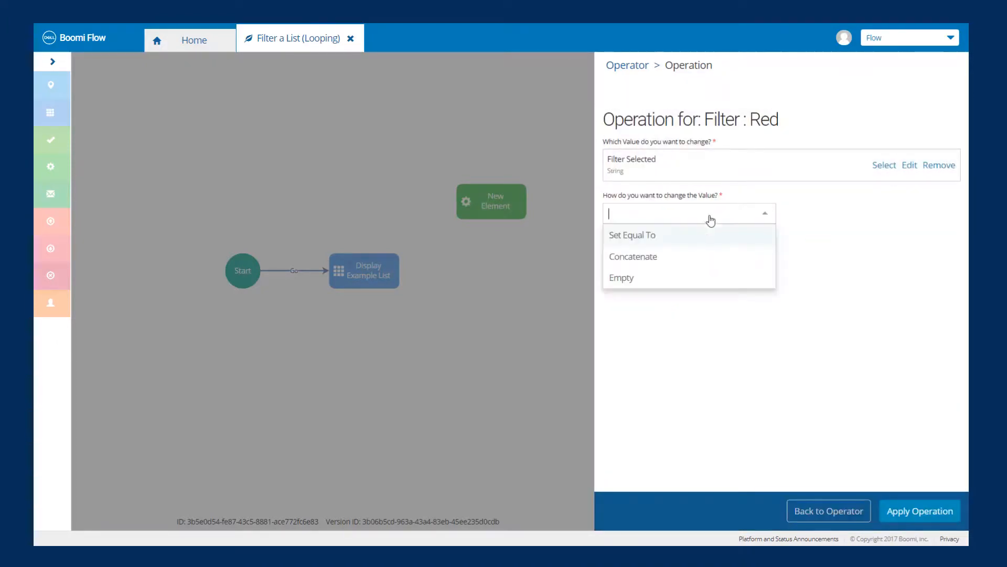
click(682, 236)
click(677, 257)
click(661, 288)
click(661, 292)
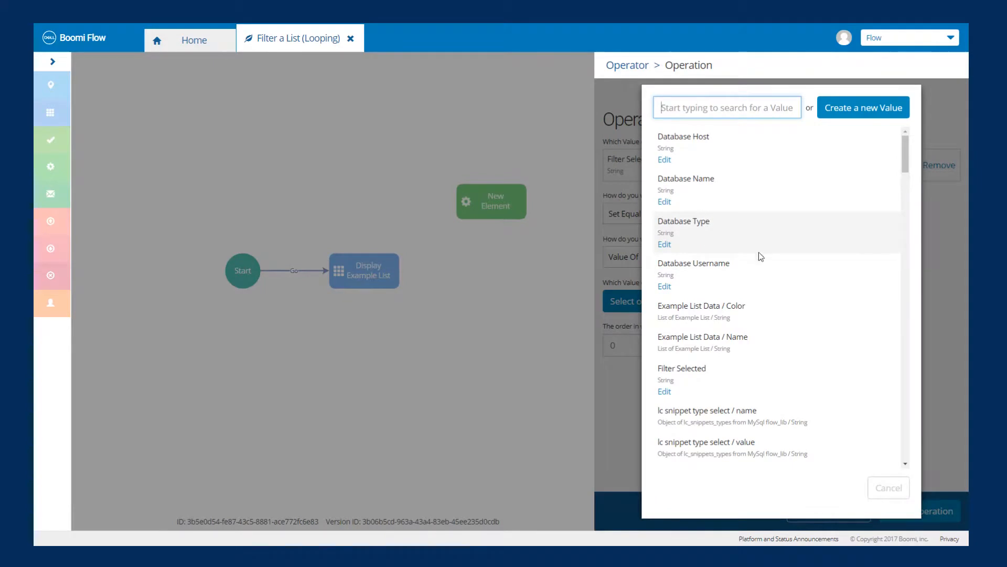
scroll(763, 254, down, 15)
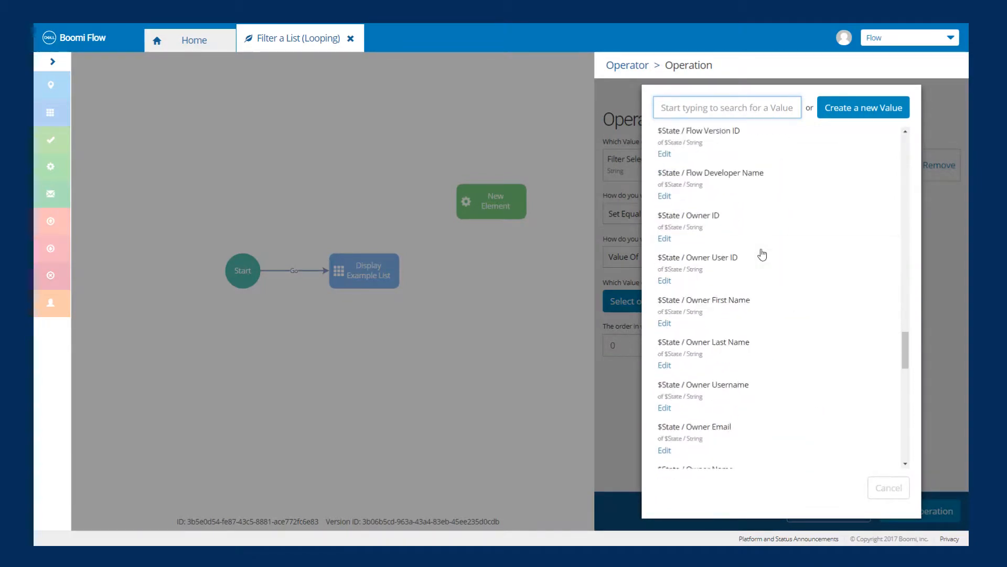
scroll(761, 253, down, 8)
scroll(760, 252, up, 15)
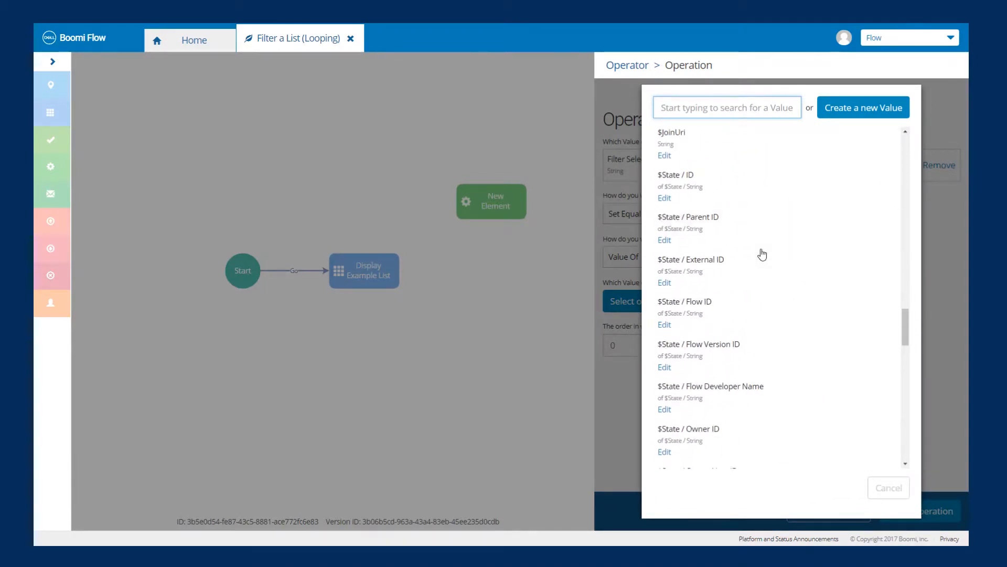
text(string)
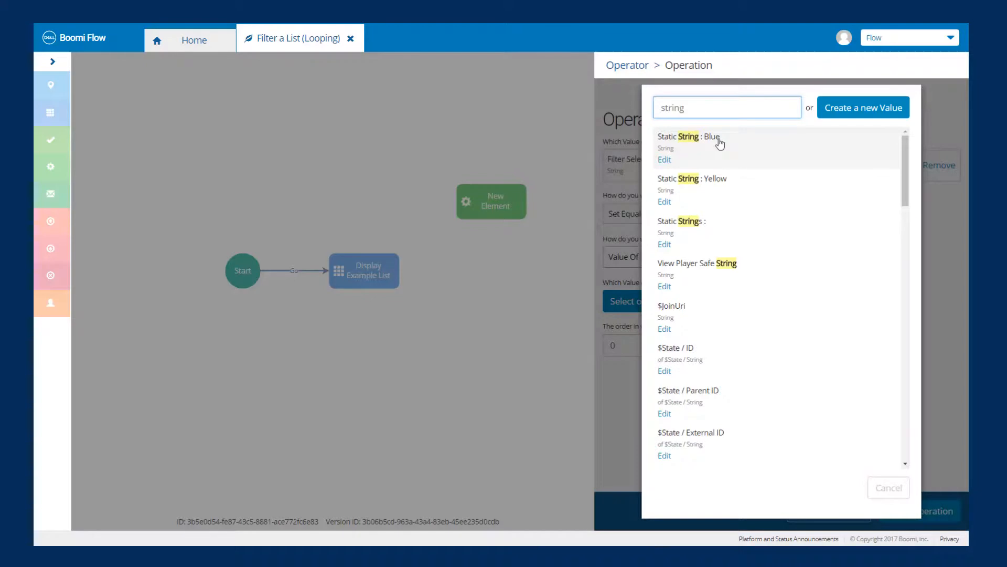
click(727, 226)
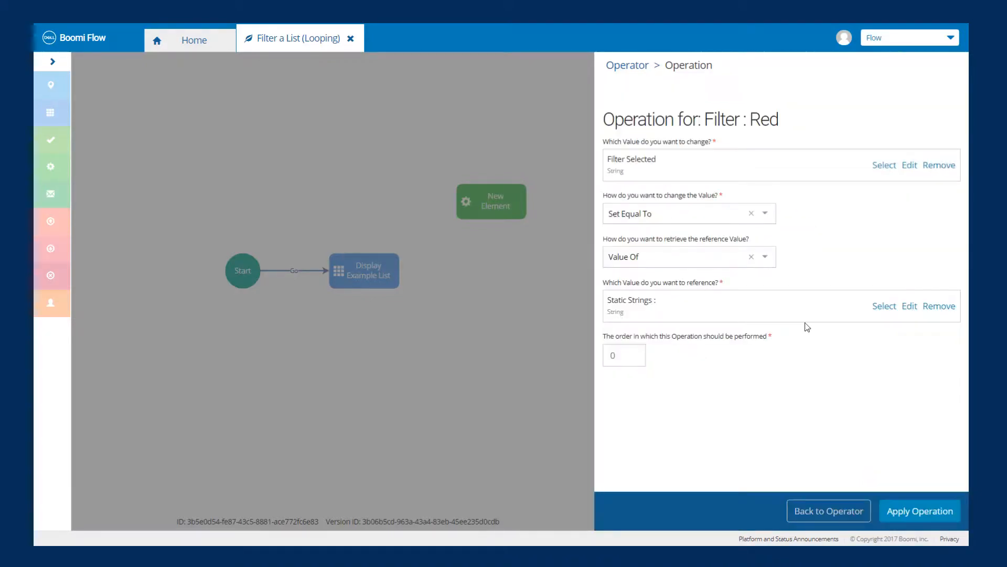
Rename the referenced value to "Static String : Red", and apply the operation and save the Filter : Red operator.
click(910, 306)
click(756, 179)
click(713, 182)
key(BackSpace)
scroll(815, 513, down, 5)
click(883, 497)
click(907, 307)
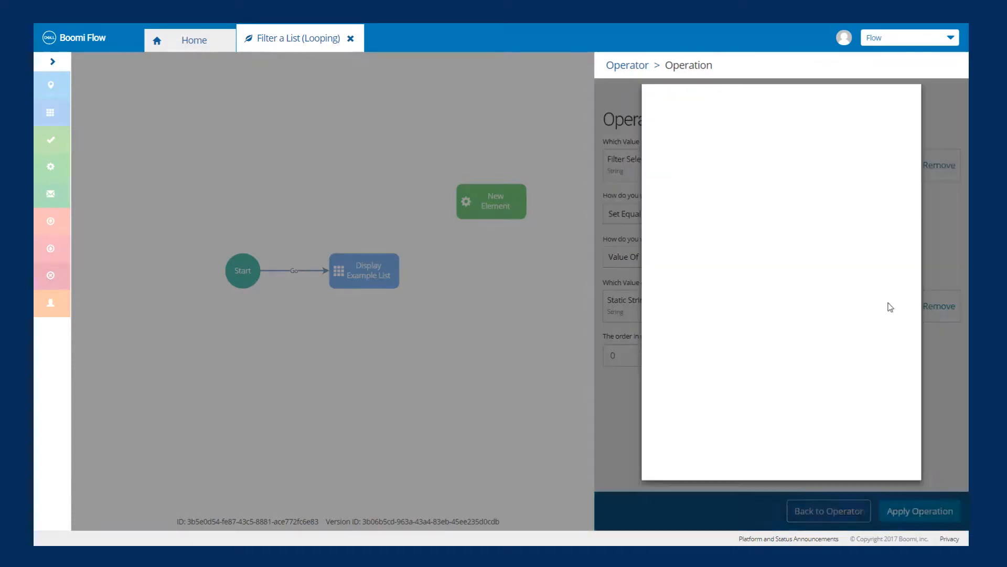
scroll(861, 401, down, 5)
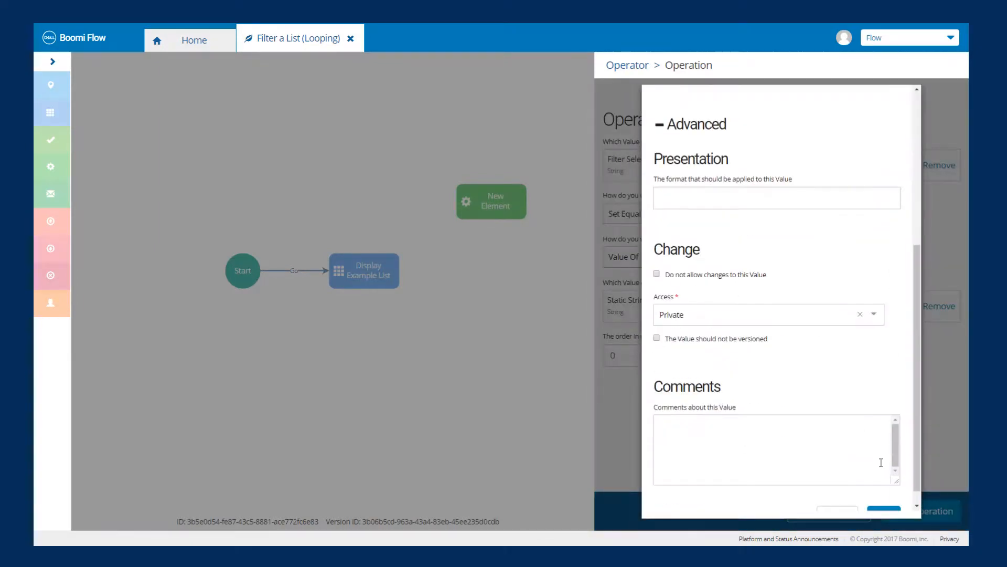
click(891, 510)
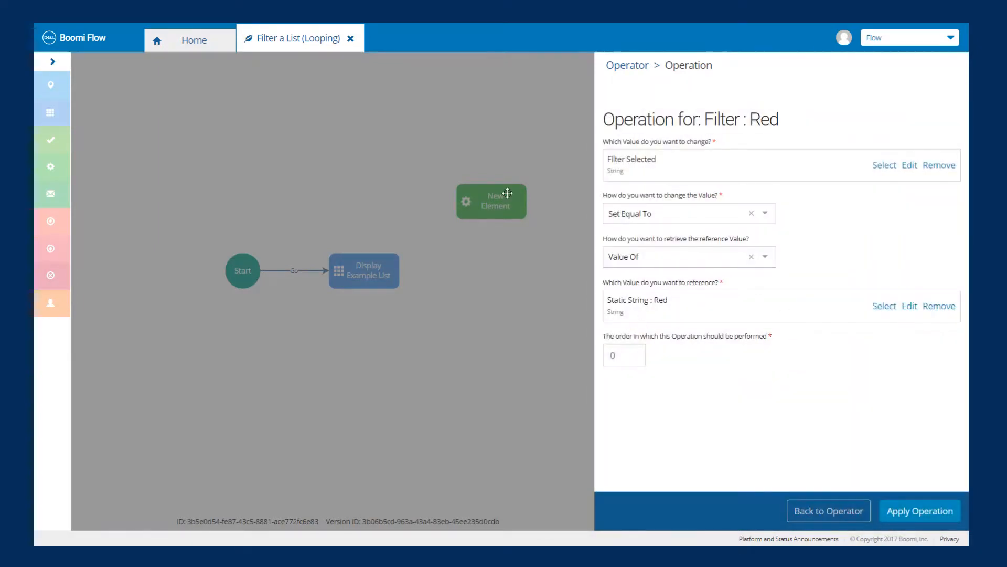
click(939, 512)
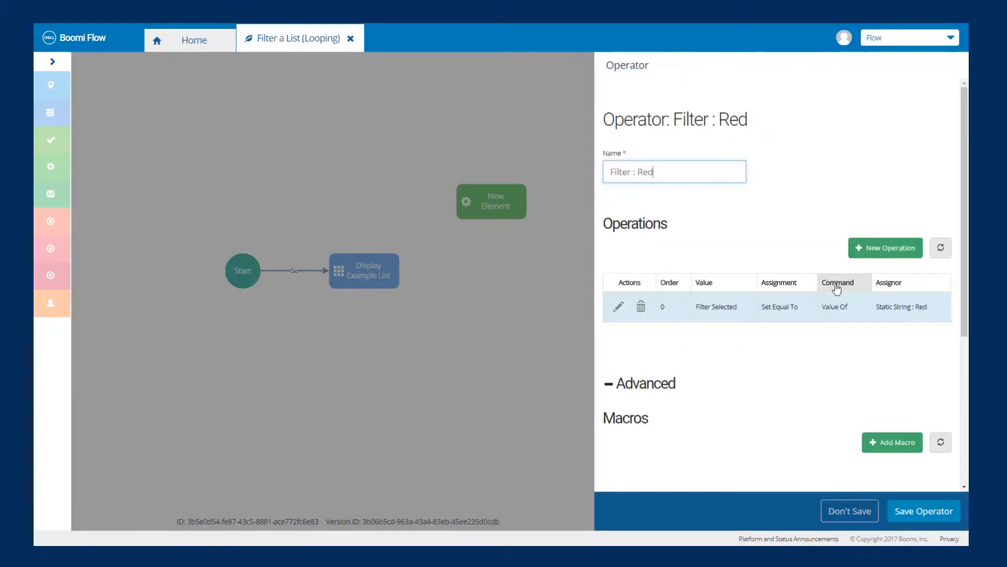
click(924, 511)
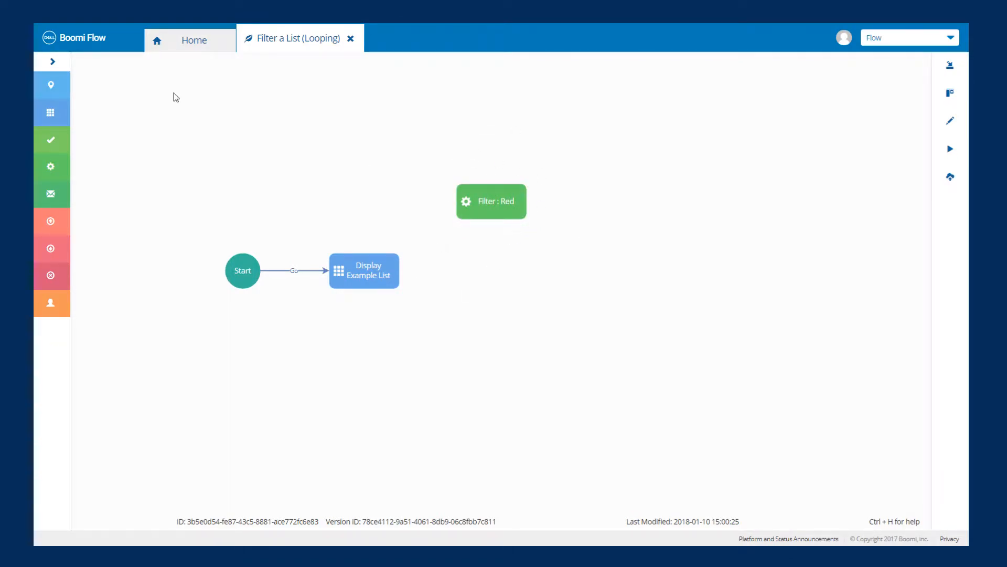
Add an Operator named "Filter : Blue" below Filter : Red, with a new operation that changes the Filter Selected value.
drag(50, 166, 489, 269)
text(Filter )
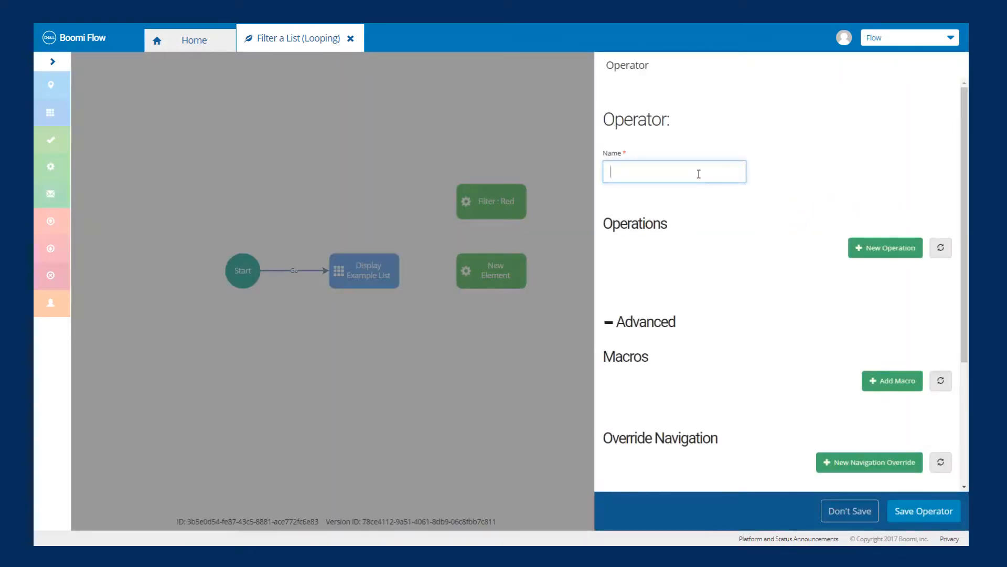
text(: blue)
text(e)
click(861, 248)
click(683, 159)
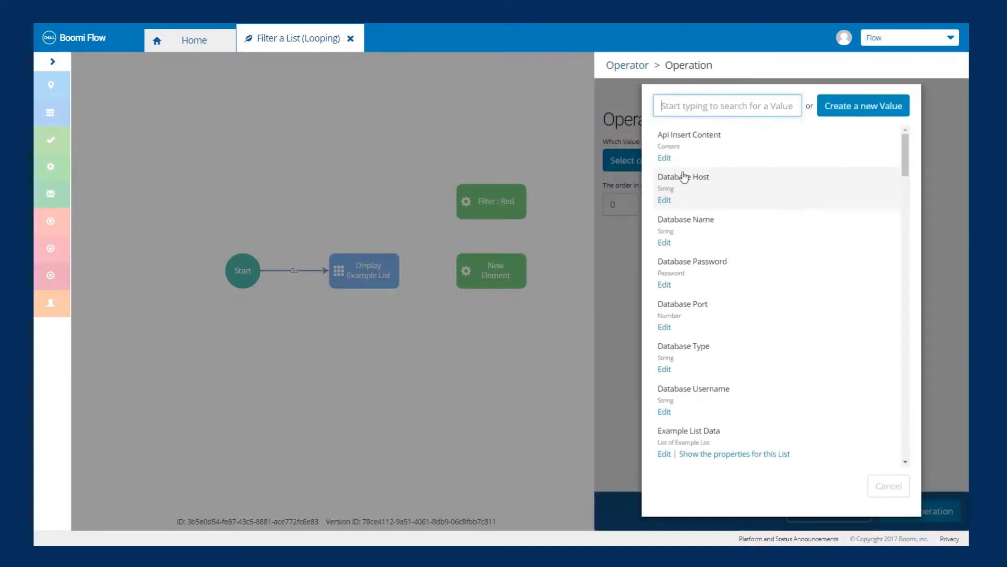
scroll(715, 308, down, 5)
click(722, 285)
Make the operation set Filter Selected equal to the value of "Static String : Blue", and save the Filter : Blue operator.
click(709, 216)
click(671, 239)
click(667, 257)
click(666, 276)
click(660, 305)
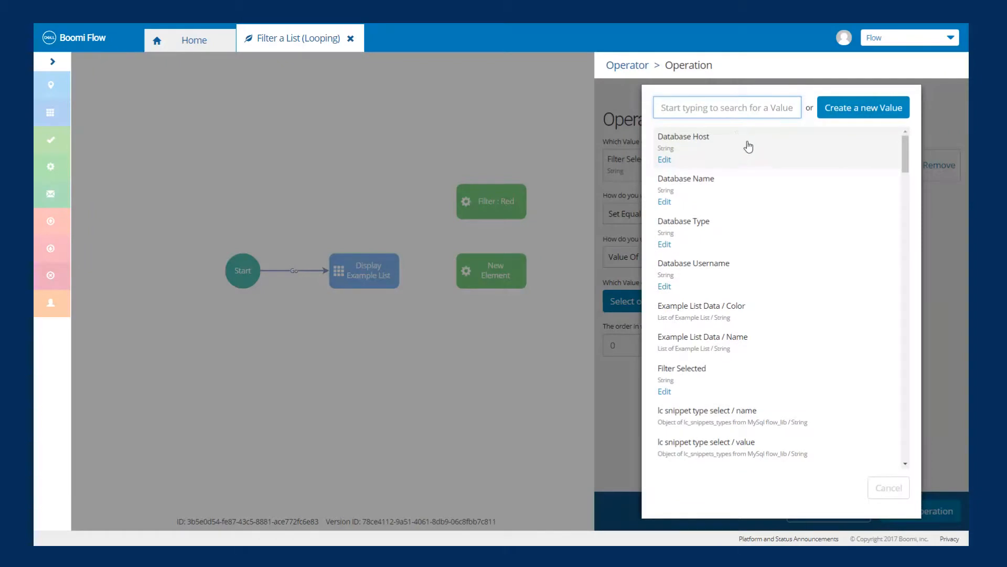
click(718, 103)
text(Blue)
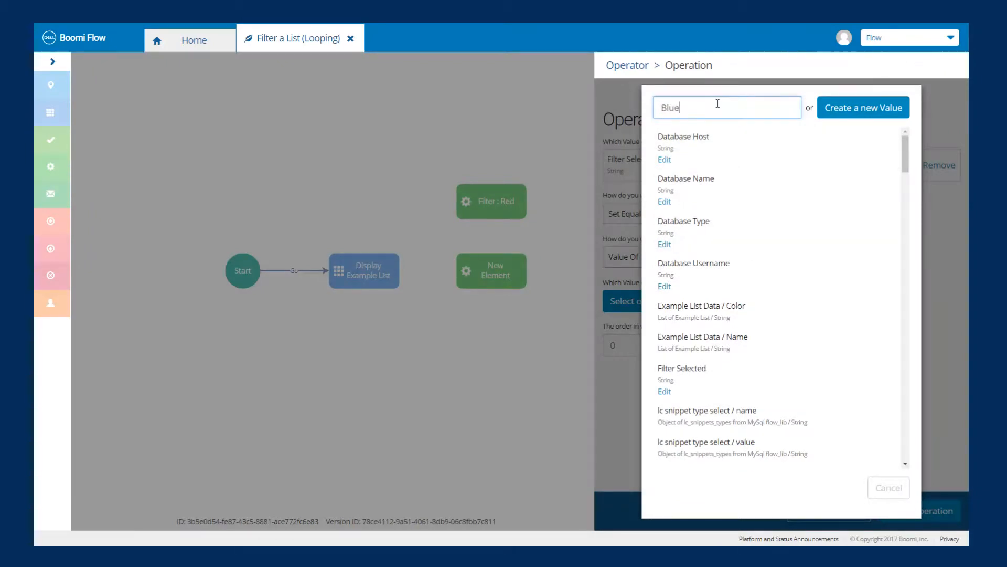
click(700, 149)
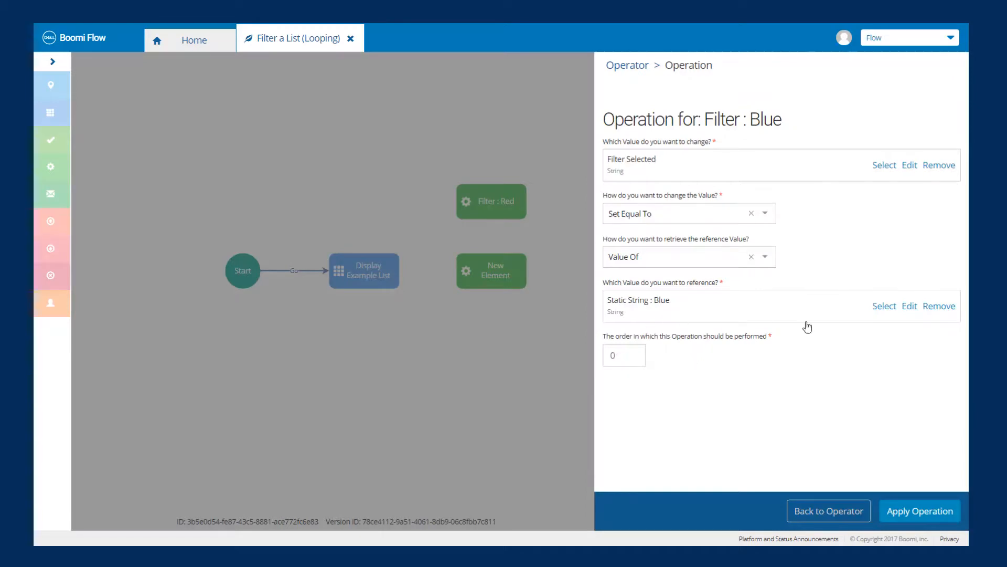
click(884, 516)
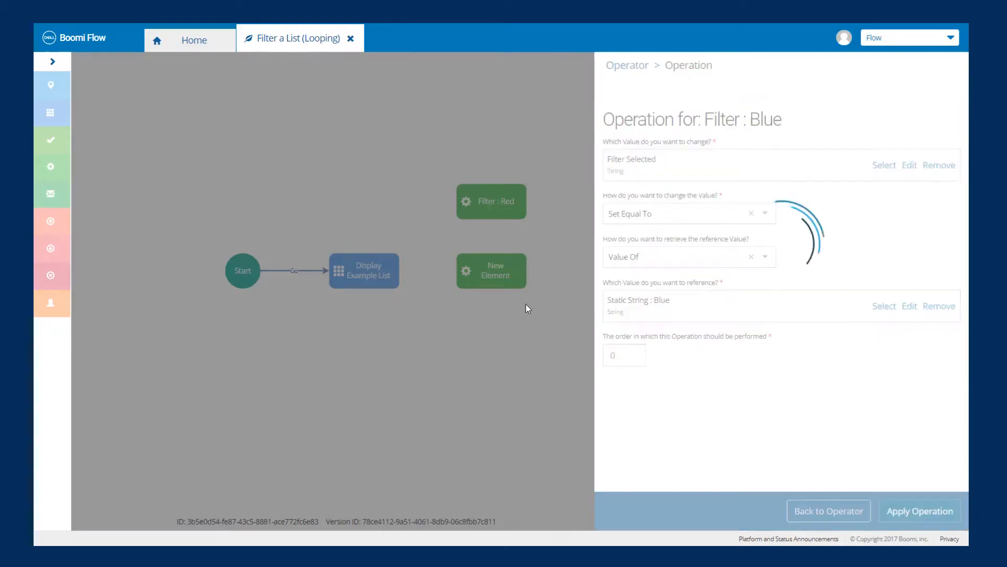
click(924, 511)
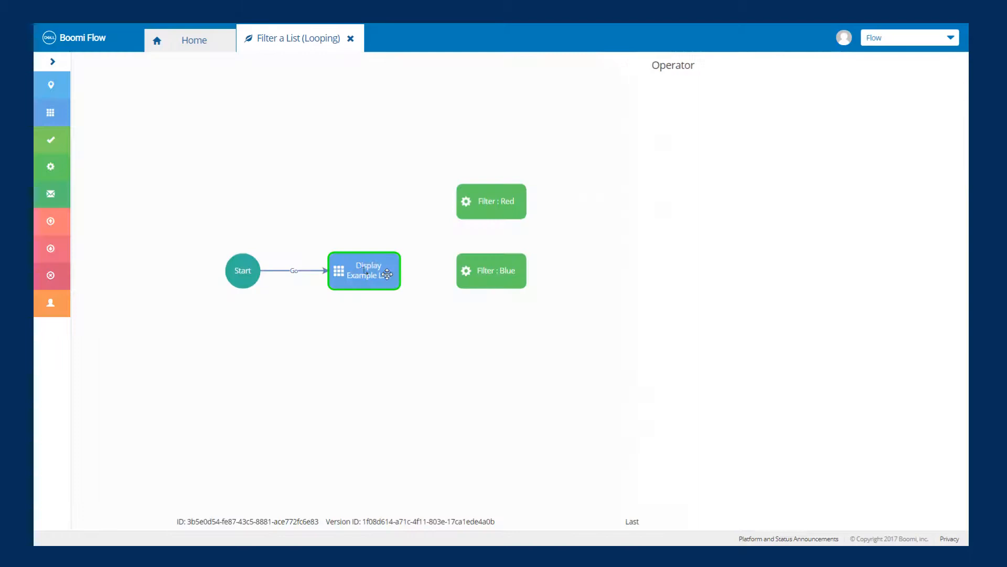
Add an Operator named "Filter : Yellow" below Filter : Blue, with a new operation that changes the Filter Selected value.
drag(54, 168, 472, 348)
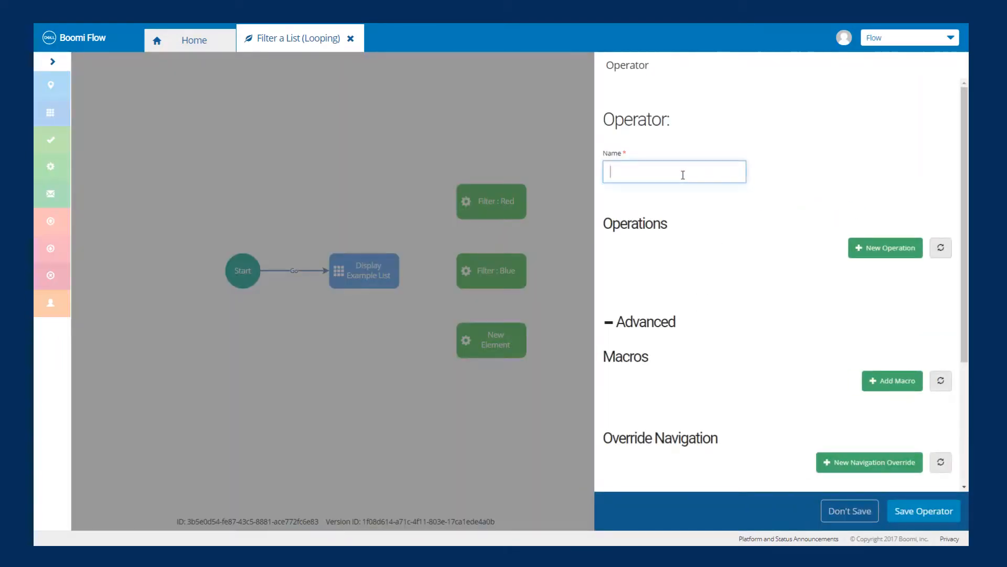
text(Filter : Yellow)
click(874, 251)
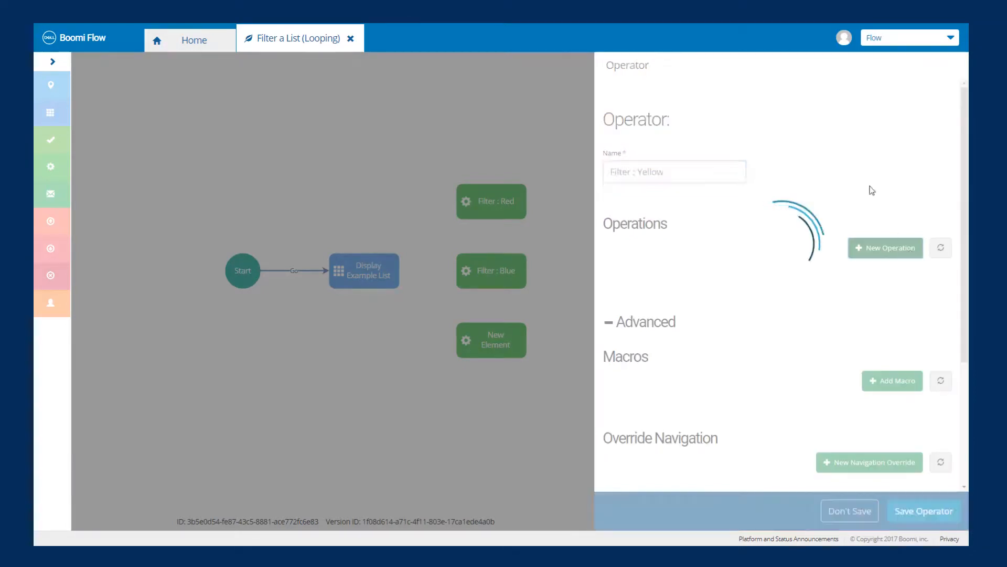
click(692, 157)
scroll(719, 162, down, 10)
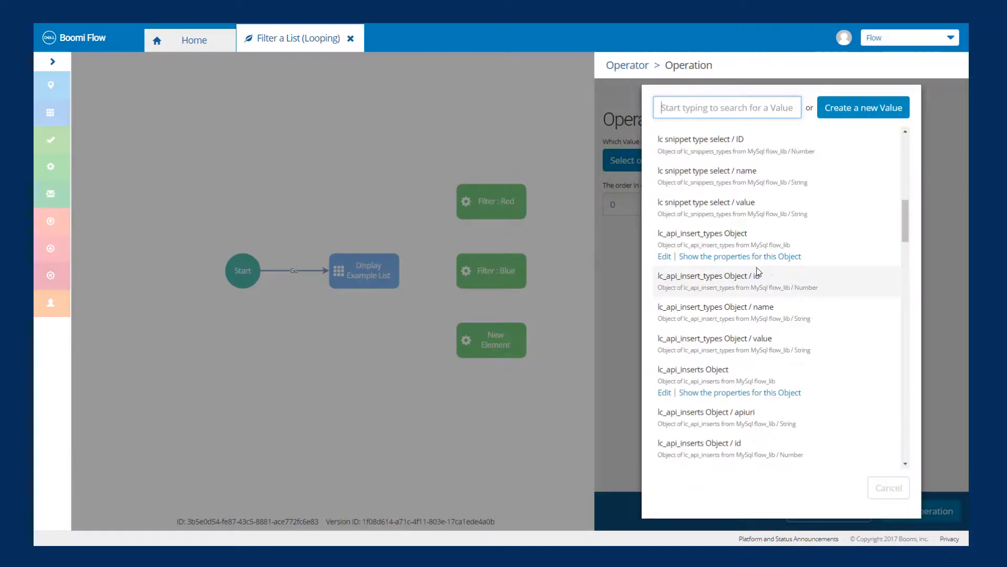
scroll(735, 225, up, 5)
click(726, 285)
Make the operation set Filter Selected equal to the value of "Static String : Yellow", and save the Filter : Yellow operator.
click(713, 218)
click(664, 235)
click(678, 257)
click(675, 278)
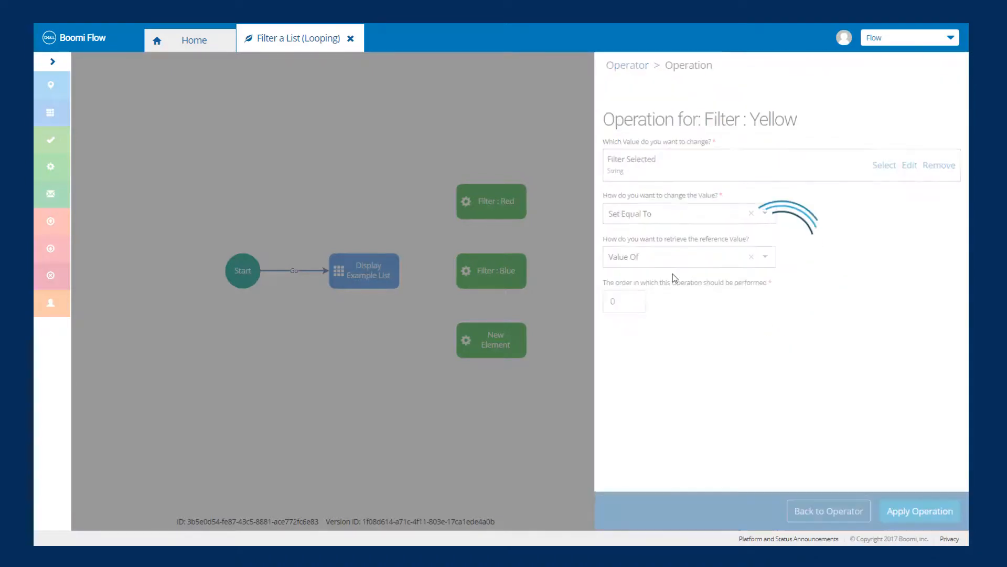
click(692, 302)
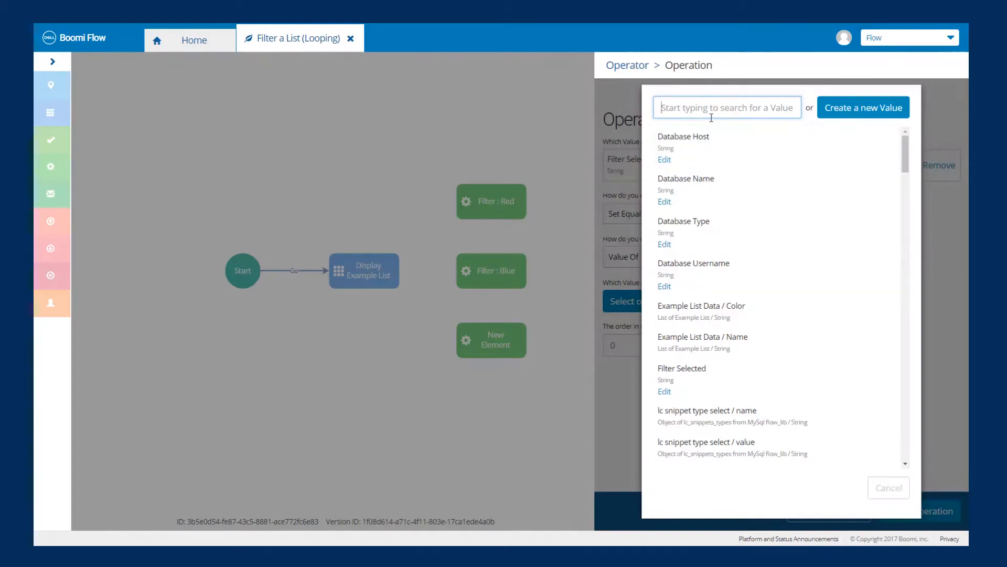
text(yellow)
click(744, 150)
click(925, 506)
click(944, 510)
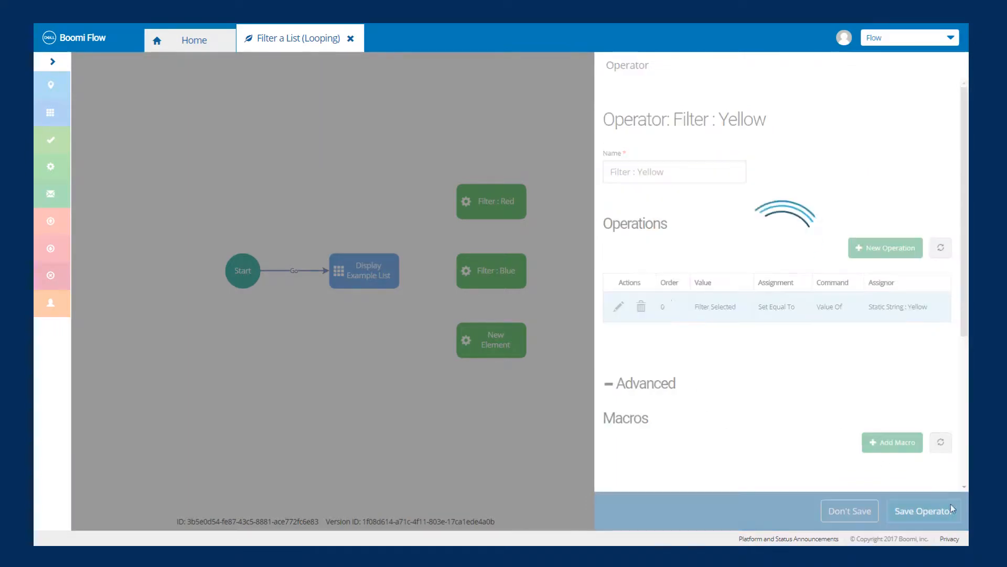
Connect Display Example List to Filter : Red with an outcome named and labelled "Red", placed with the Display Example List component, and save it.
drag(364, 276, 493, 202)
text(Red)
key(Tab)
text(Red)
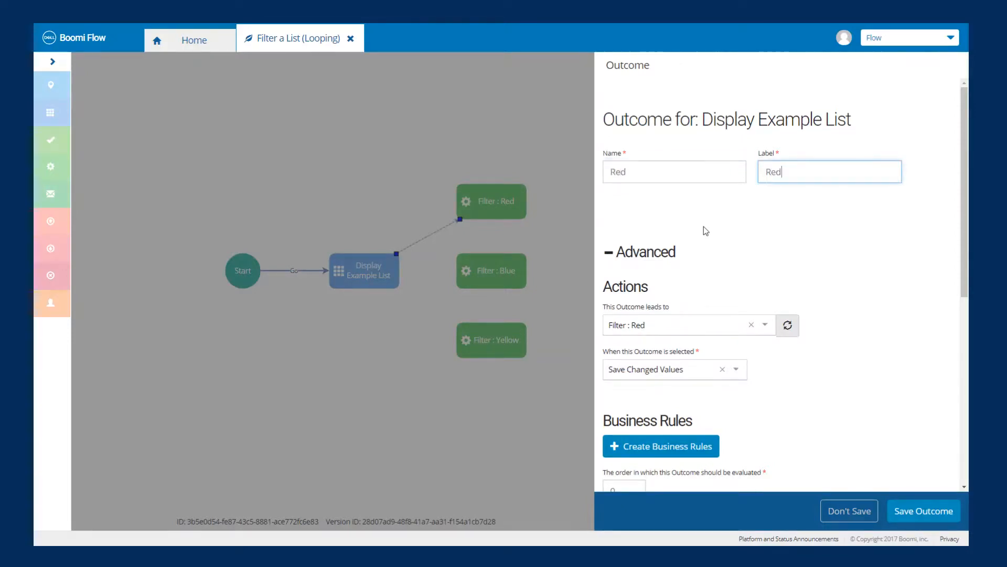
scroll(731, 202, down, 6)
click(701, 223)
click(682, 234)
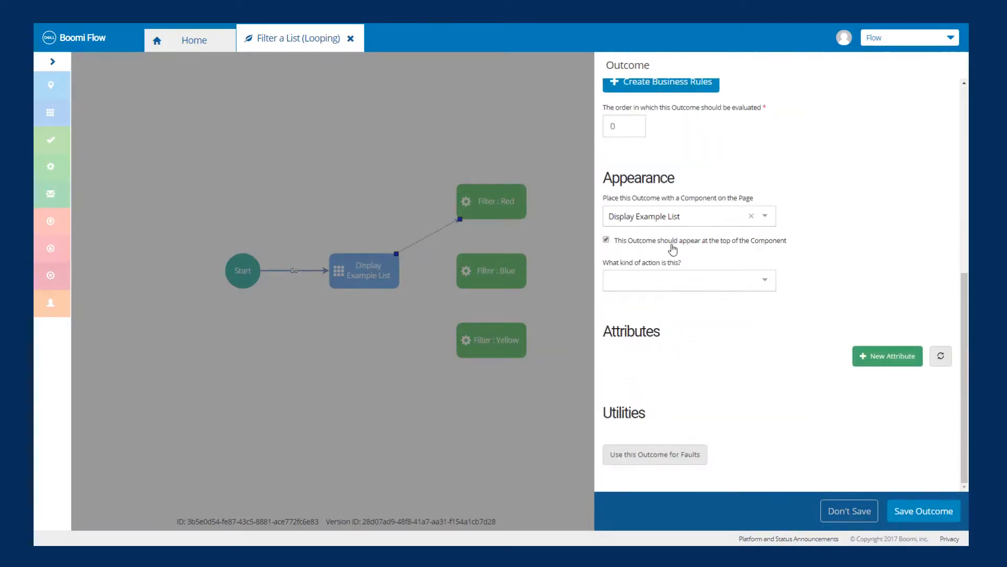
click(904, 504)
Connect Display Example List to Filter : Blue with an outcome named and labelled "Blue", placed with the Display Example List component, and save it.
drag(366, 279, 522, 273)
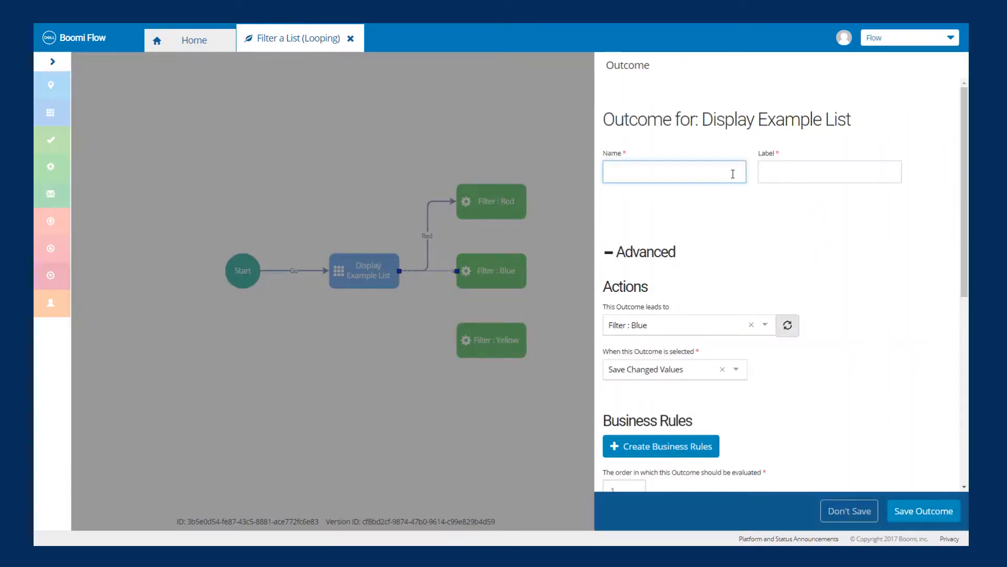
text(Blue)
key(Tab)
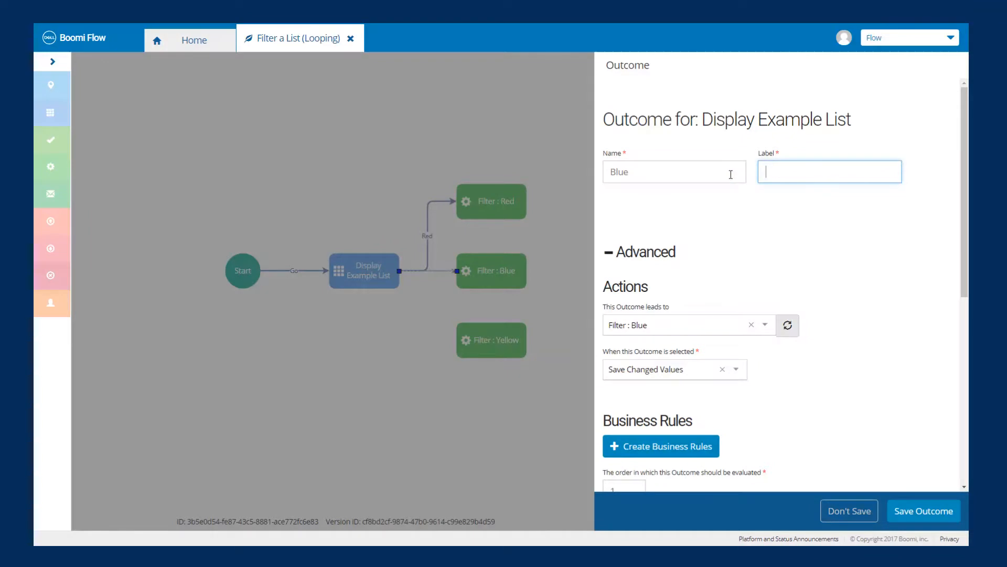
scroll(707, 219, down, 5)
click(723, 319)
click(709, 342)
click(674, 348)
click(923, 510)
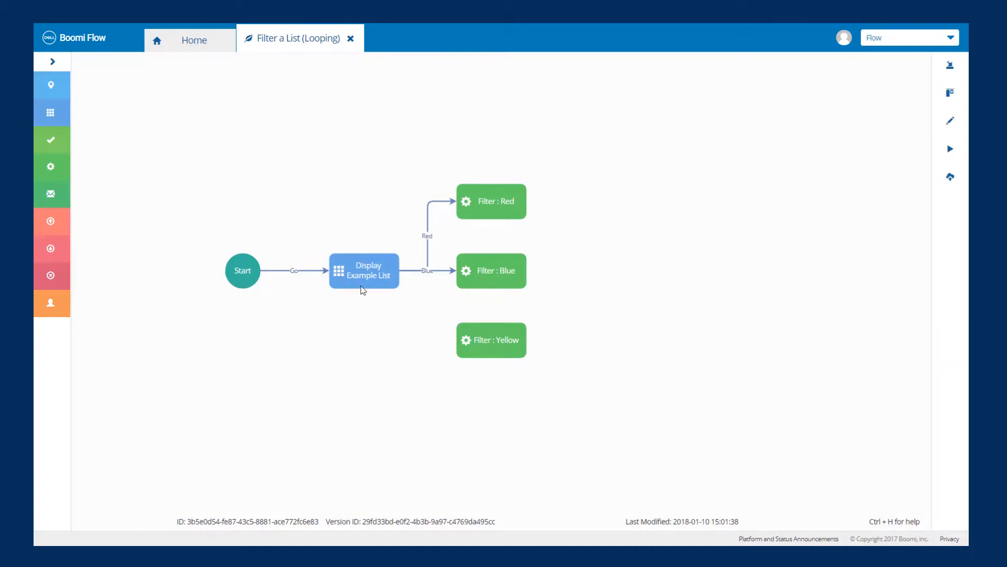
Connect Display Example List to Filter : Yellow with an outcome named and labelled "Yellow", placed with the Display Example List component, and save it.
drag(360, 274, 480, 340)
text(Yellow)
key(Tab)
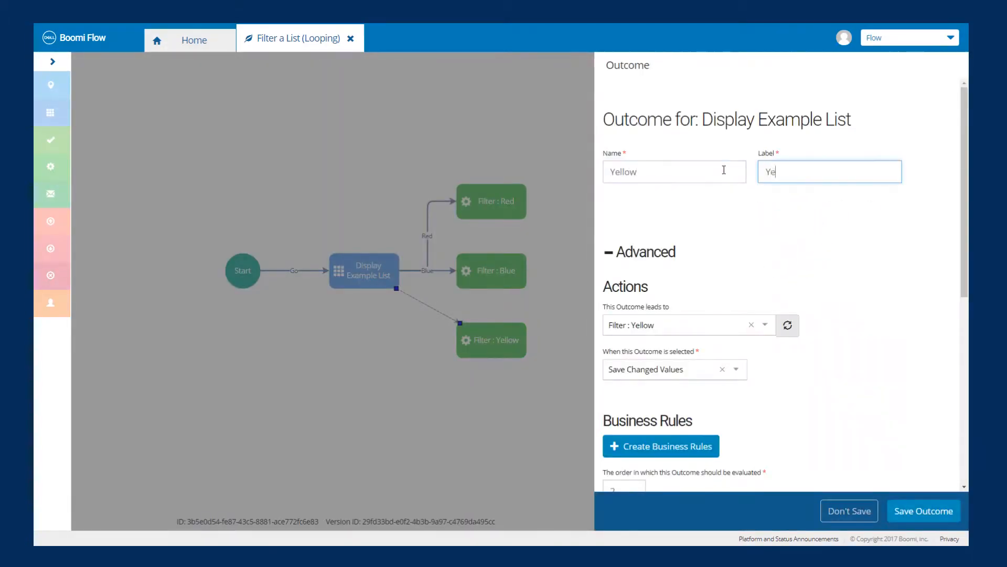
text(Yellow)
scroll(775, 224, down, 7)
click(682, 215)
click(698, 232)
click(922, 511)
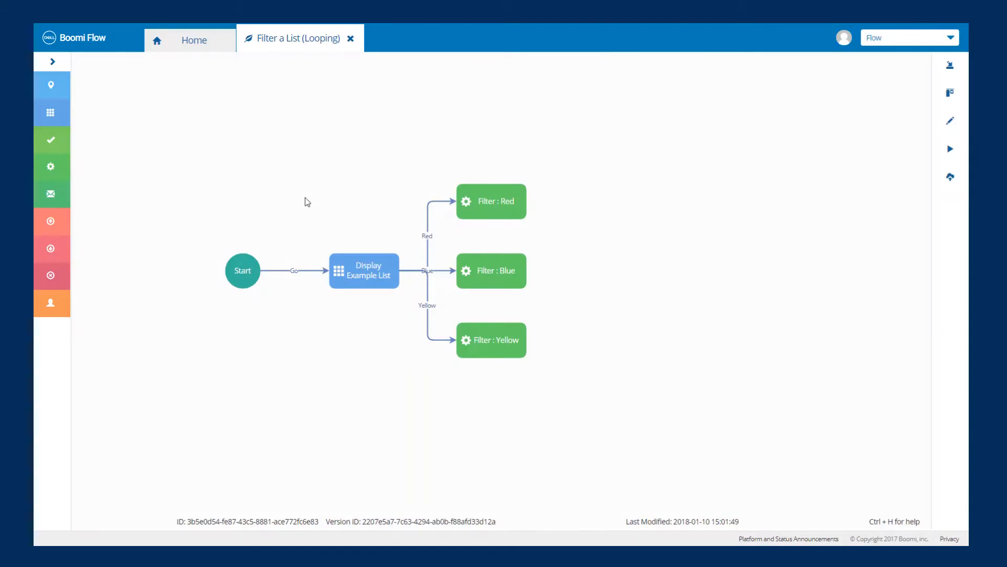
Run the flow to check the outcome buttons above the example list, and return to the flow canvas.
click(951, 177)
click(567, 304)
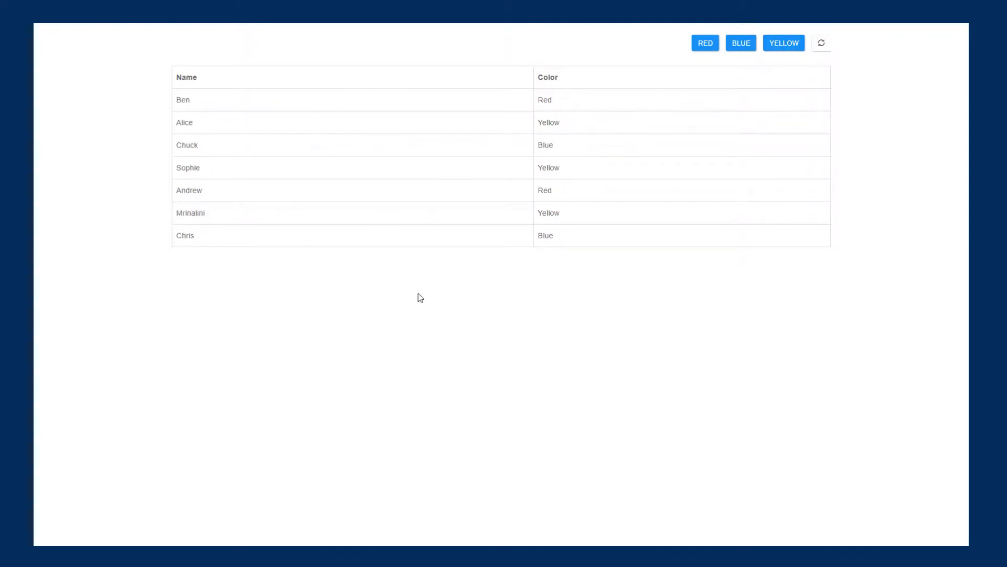
click(308, 24)
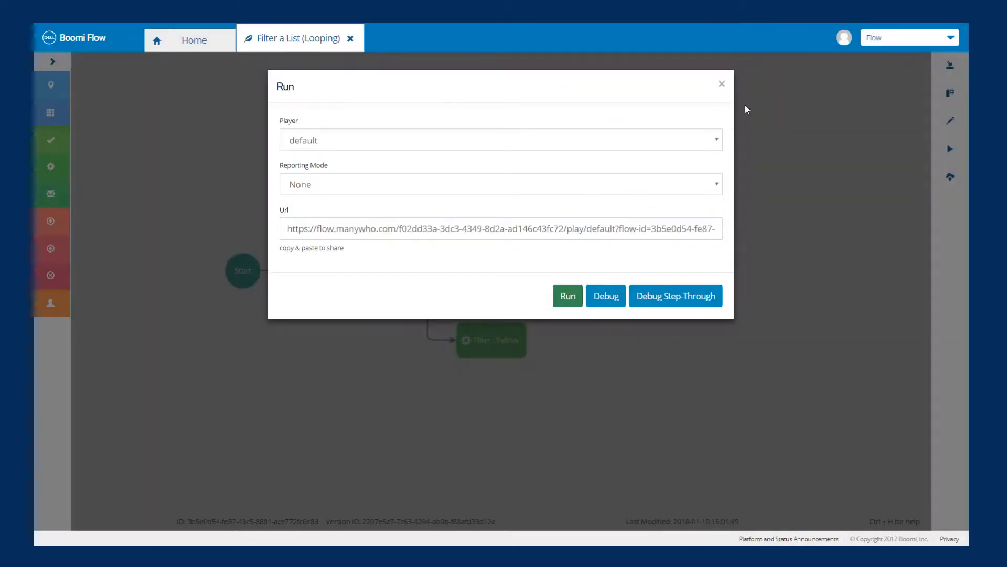
click(722, 84)
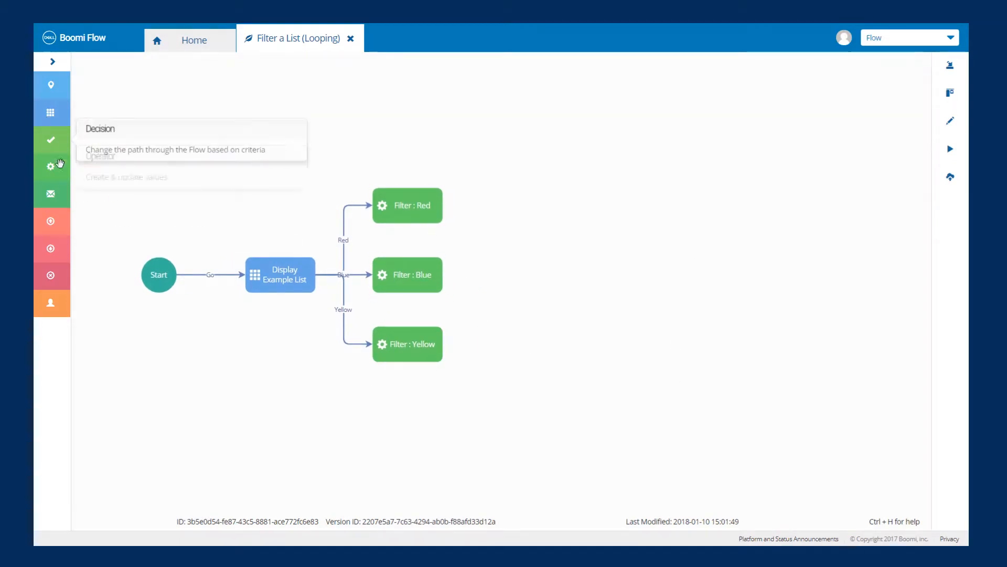
Add an Operator named "Clear List" beyond the three filter operators and start a new operation in it.
drag(62, 162, 572, 292)
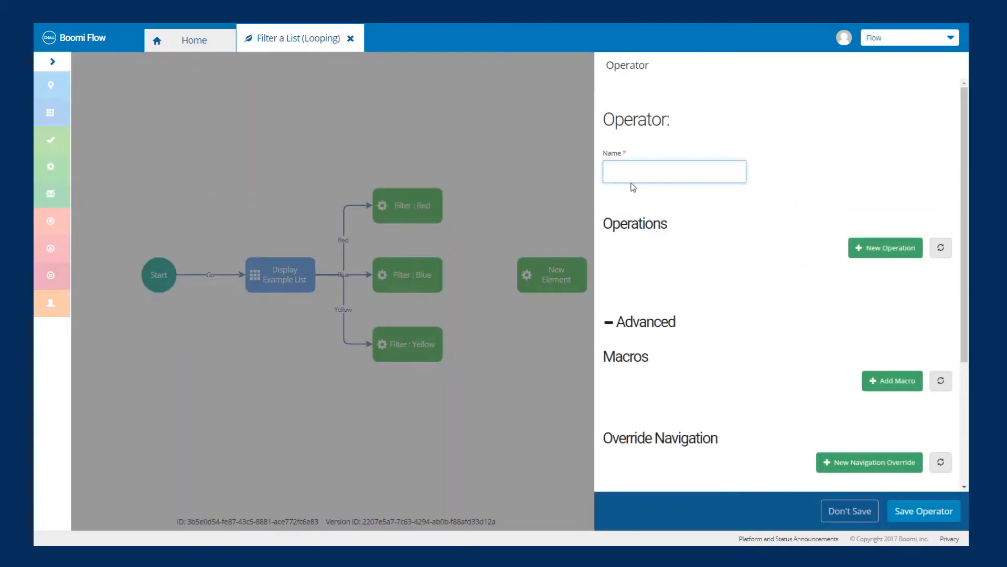
text(c)
text(lear lis)
text(ist)
click(879, 251)
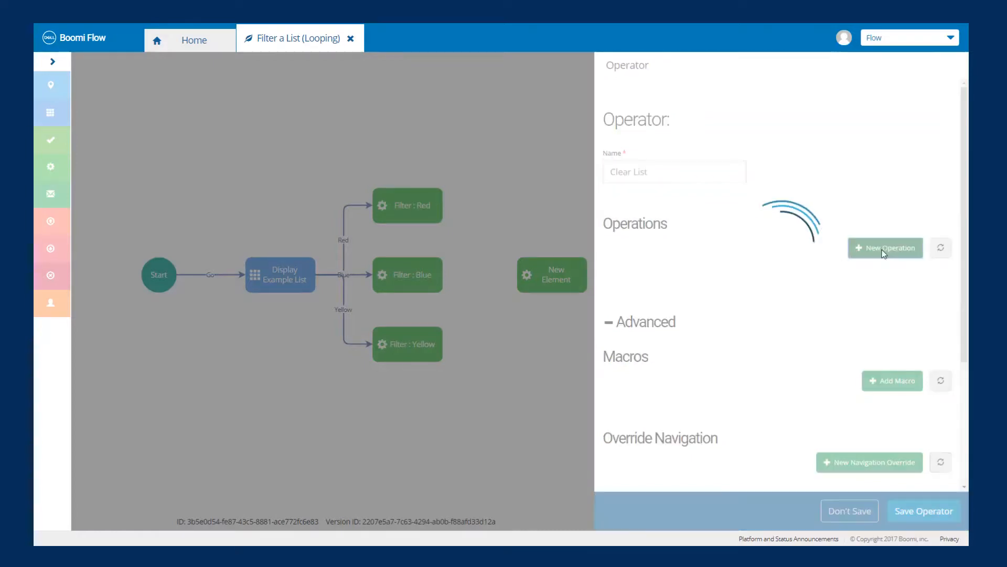
Create a List value named "Example List Filtered" of type Example List as the value the operation changes.
click(711, 167)
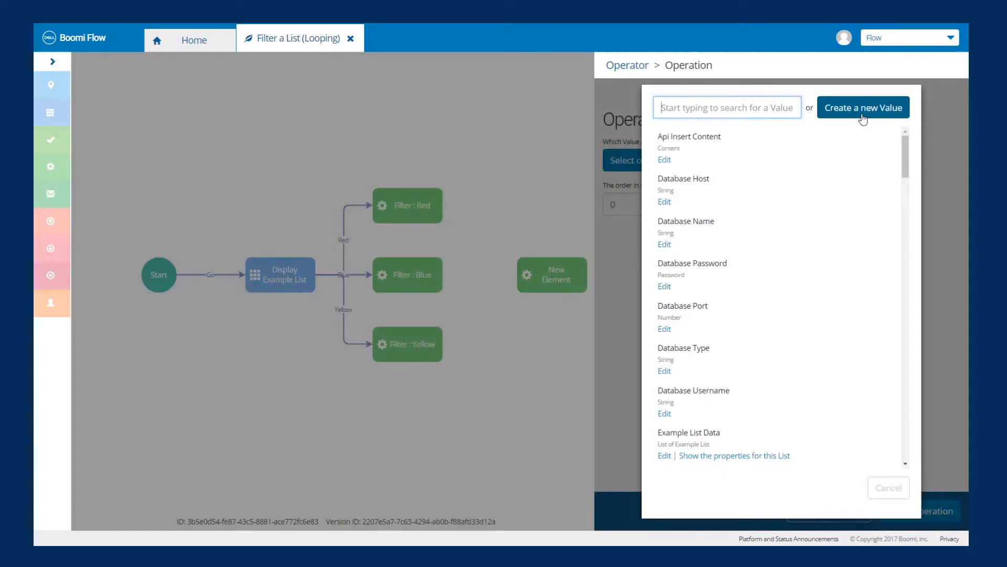
click(863, 109)
click(736, 182)
text(Example List Filtered)
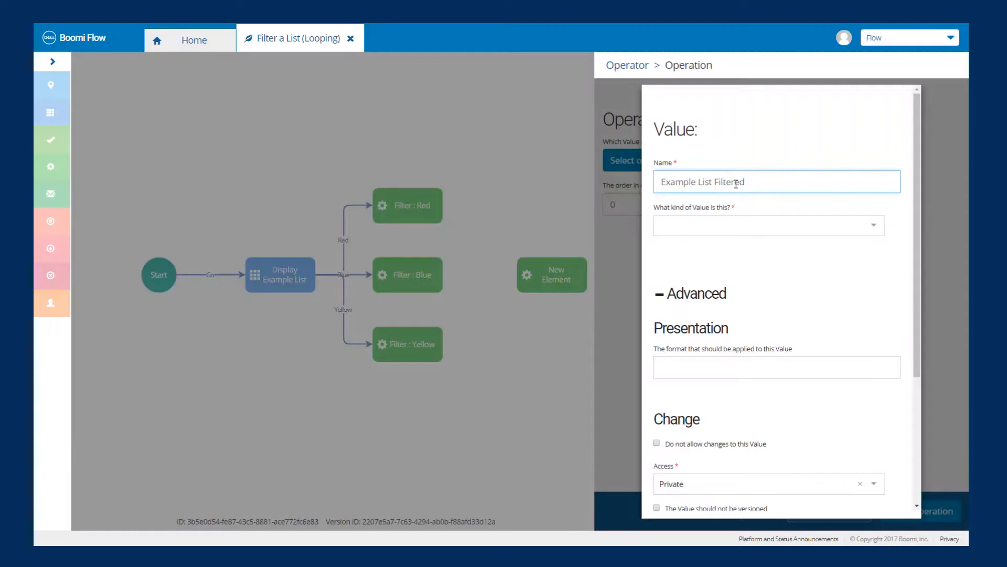
click(744, 226)
click(708, 313)
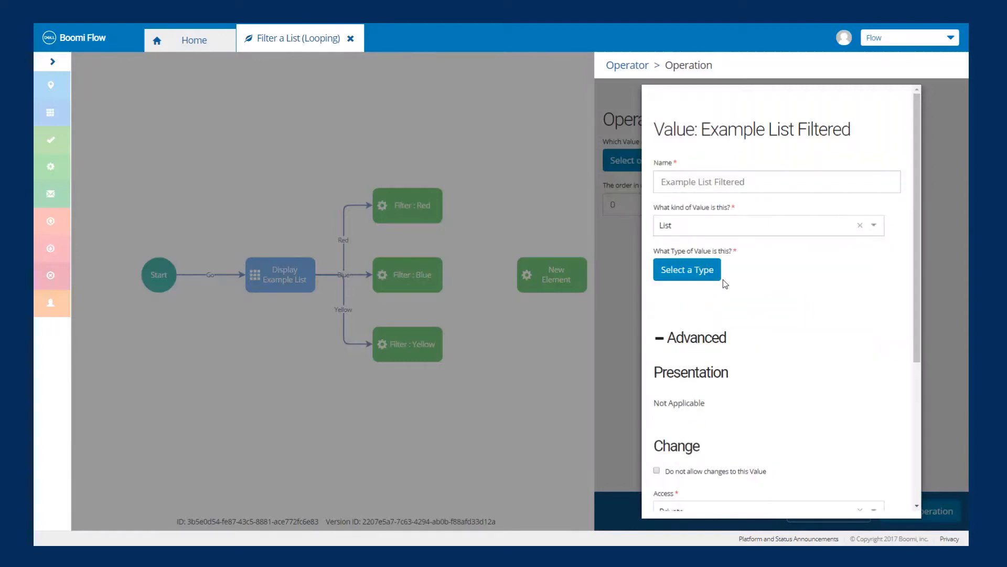
click(703, 275)
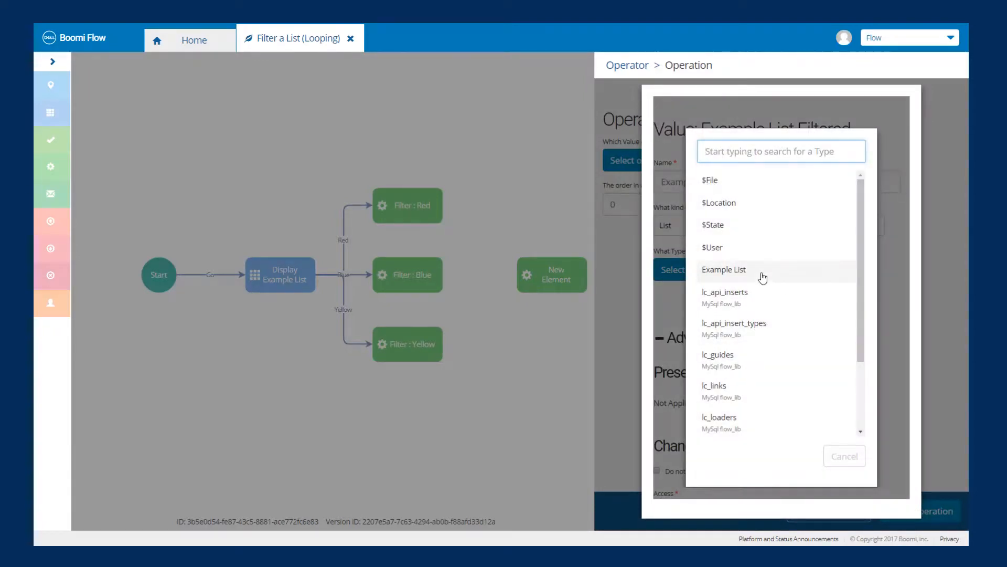
click(762, 277)
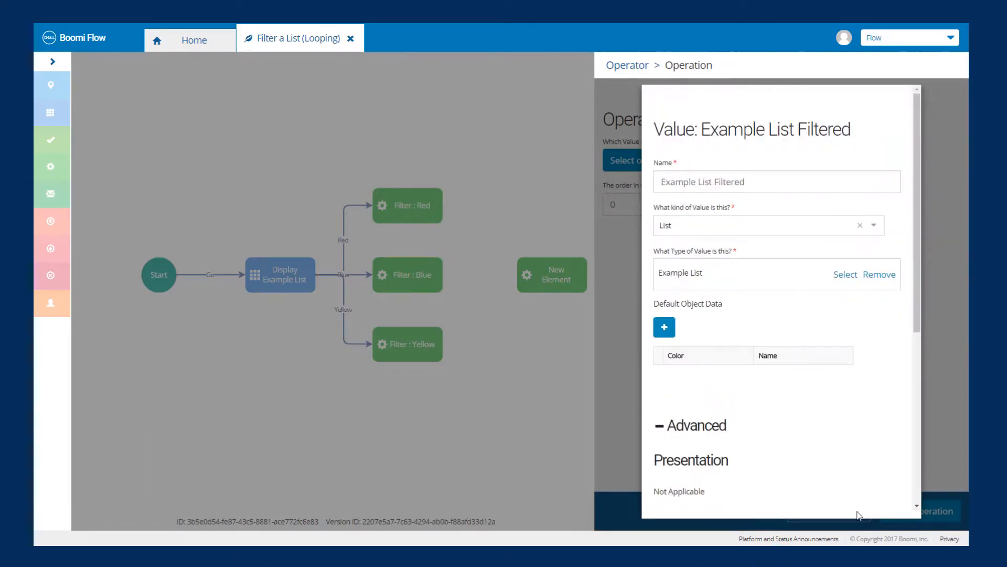
scroll(861, 504, down, 5)
click(879, 498)
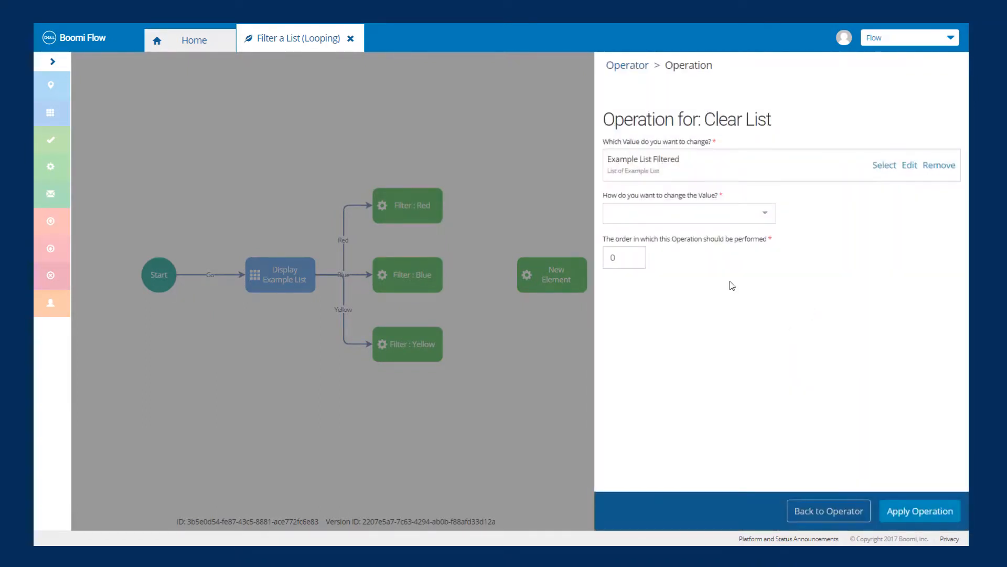
Make the operation set Example List Filtered to Empty, and save the Clear List operator.
click(660, 213)
click(663, 265)
click(920, 510)
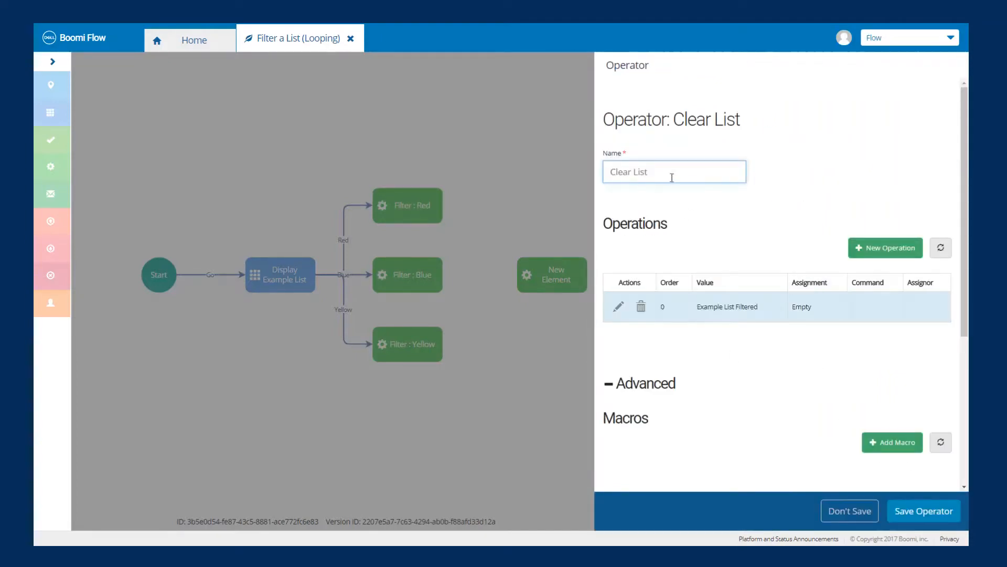
click(923, 510)
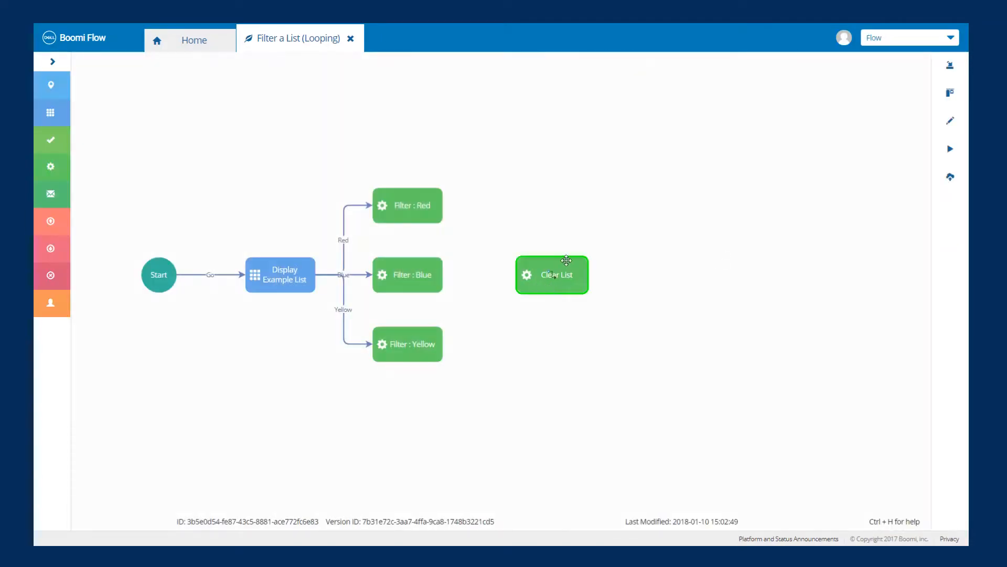
Connect Filter : Red, Filter : Blue and Filter : Yellow to Clear List, each with an outcome named "Done".
drag(402, 206, 576, 285)
text(Done)
click(940, 517)
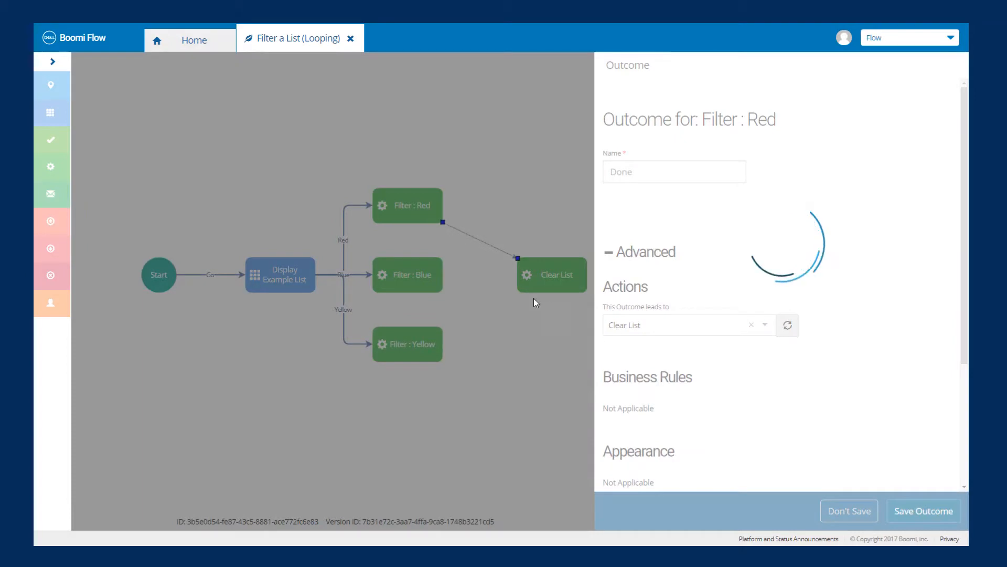
drag(418, 273, 580, 301)
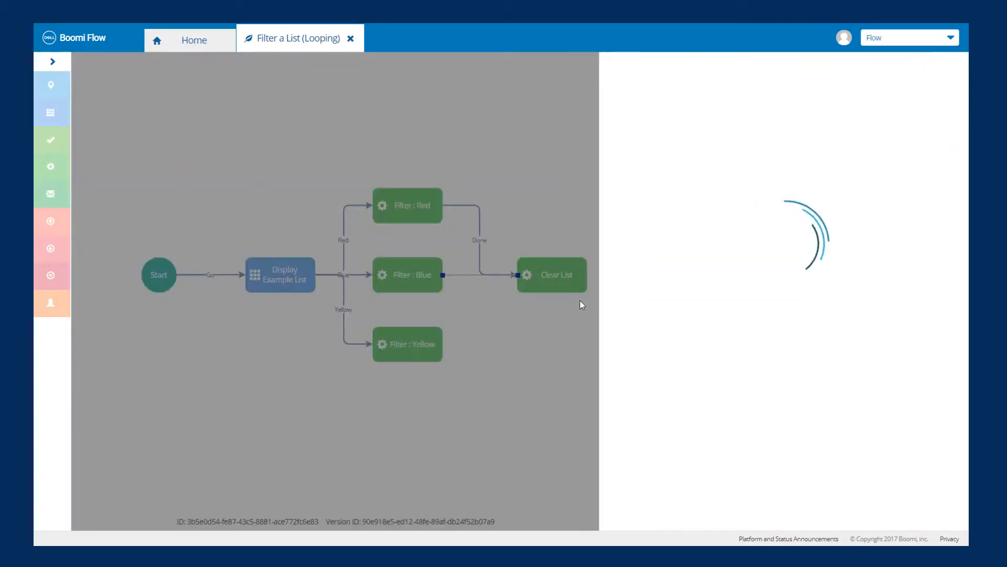
text(Done)
click(916, 516)
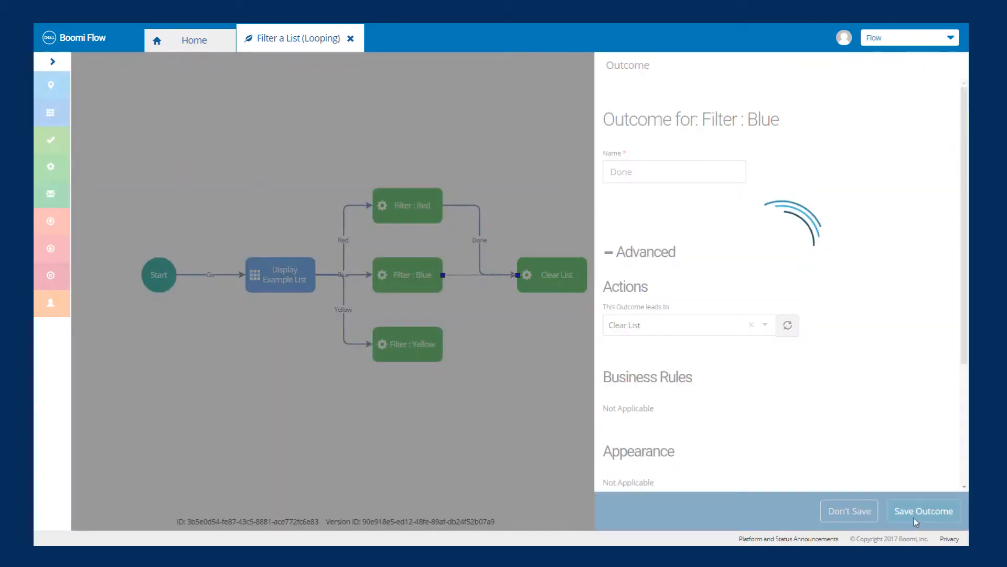
drag(407, 346, 580, 276)
text(Done)
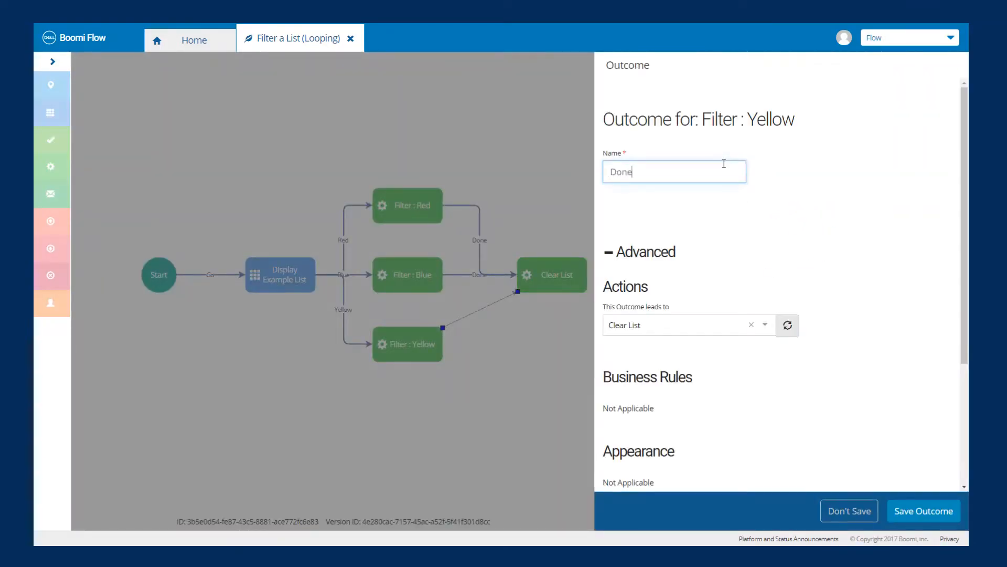
click(919, 505)
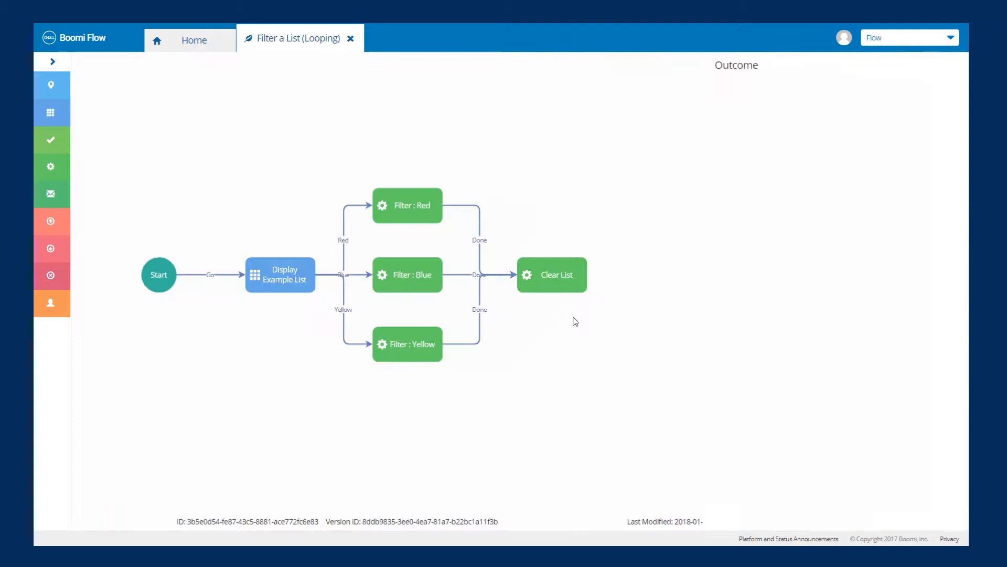
Add an Operator named "Get Next Item" beyond Clear List and start a new operation in it.
drag(727, 292, 661, 297)
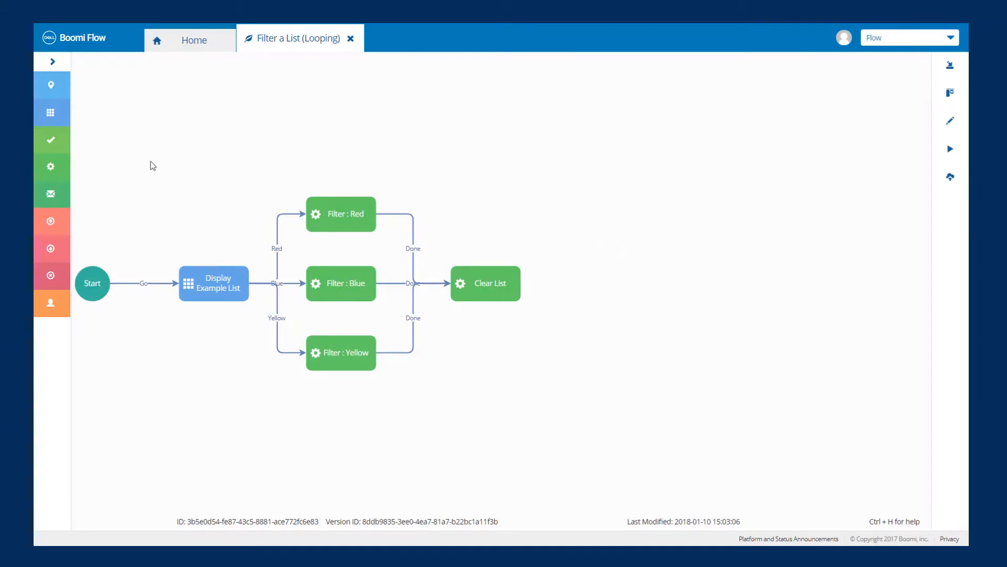
drag(50, 166, 633, 222)
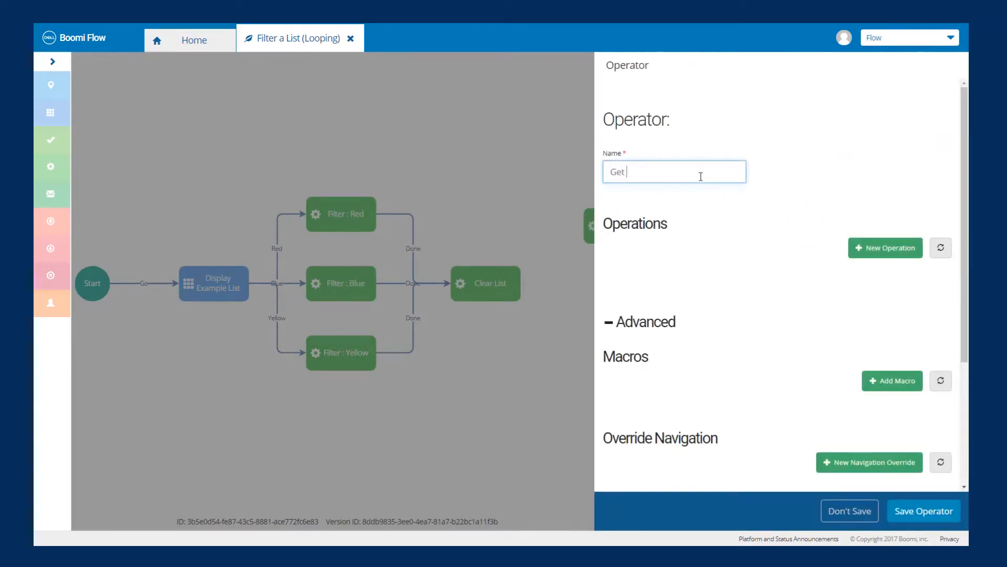
text(Get Next Item)
click(887, 247)
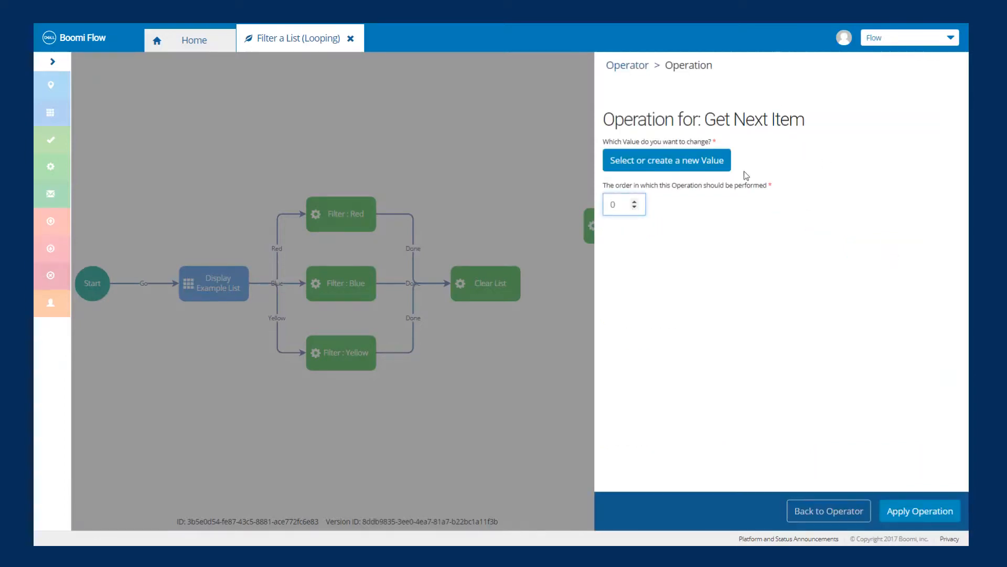
Create an Object value named "Example List Builder Object" of type Example List for the operation to change.
click(710, 166)
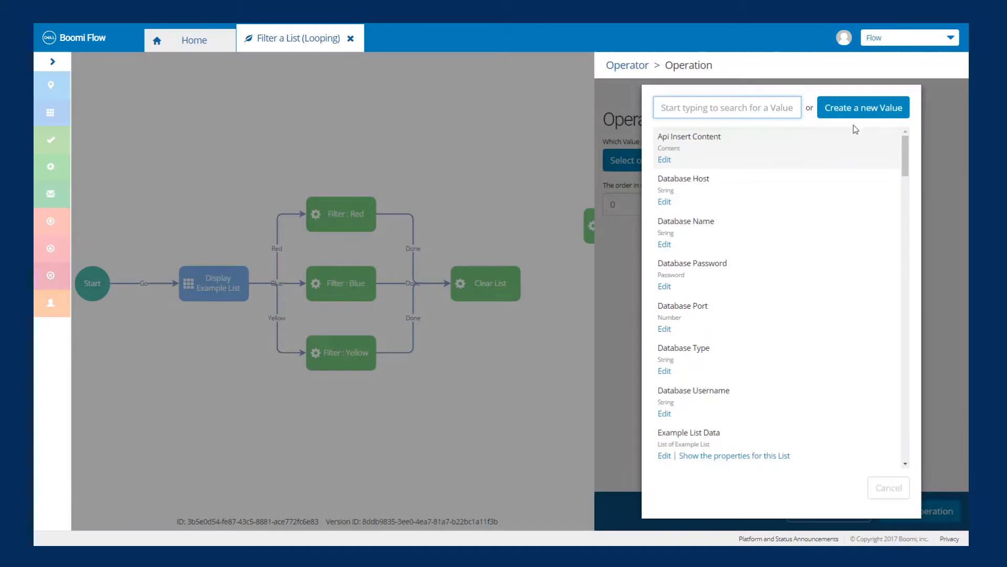
click(869, 116)
click(677, 180)
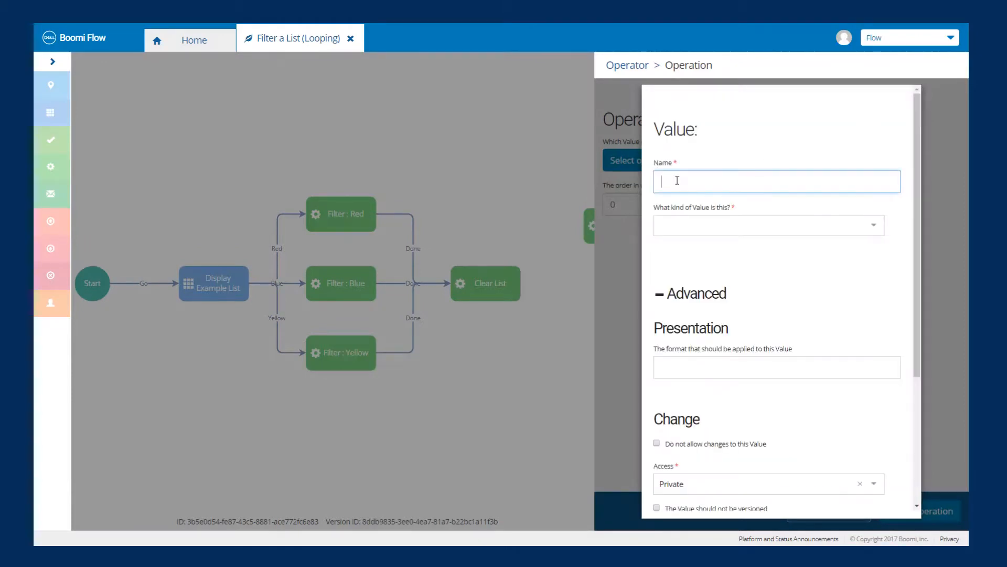
text(Example List Builder Object)
click(726, 226)
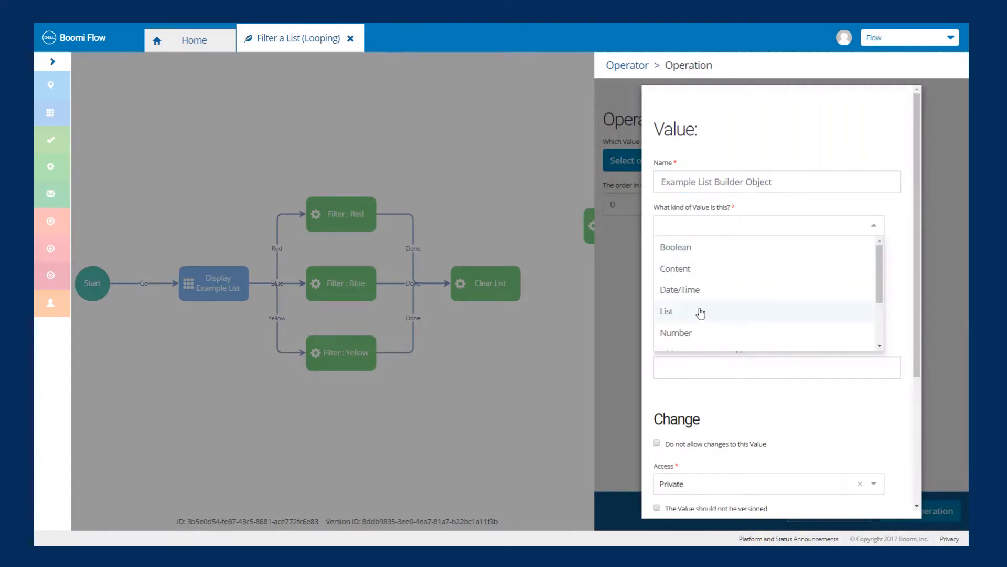
scroll(700, 313, down, 2)
click(700, 275)
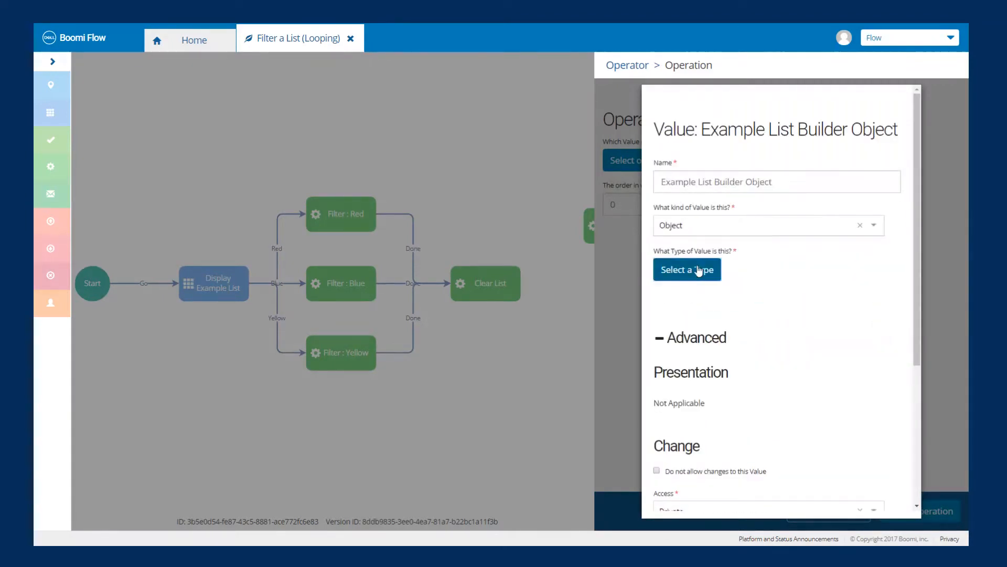
click(699, 270)
click(756, 273)
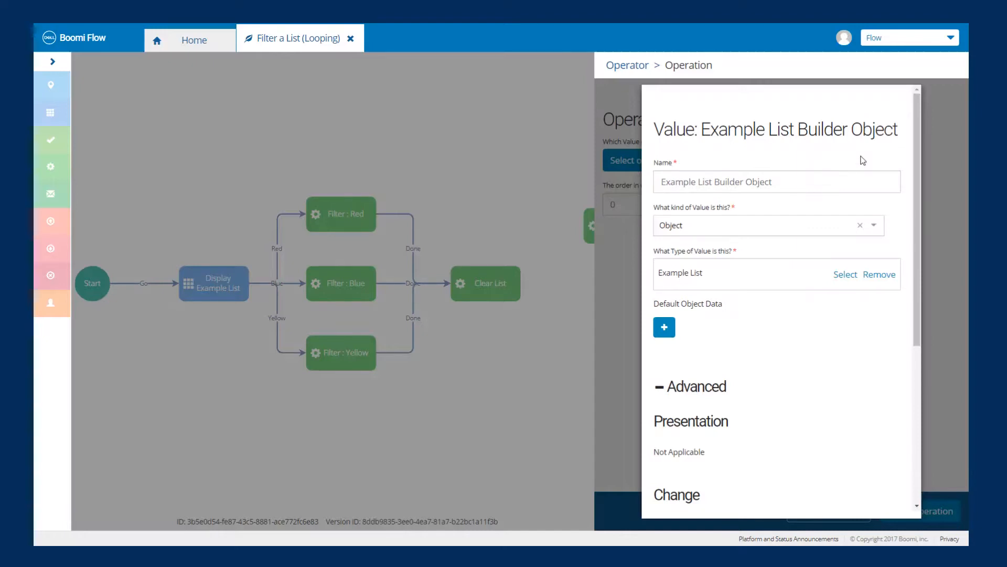
drag(774, 183, 660, 187)
click(660, 185)
double_click(792, 182)
click(806, 182)
drag(816, 182, 651, 187)
click(822, 182)
drag(770, 185, 653, 182)
click(715, 182)
drag(781, 181, 658, 183)
click(663, 183)
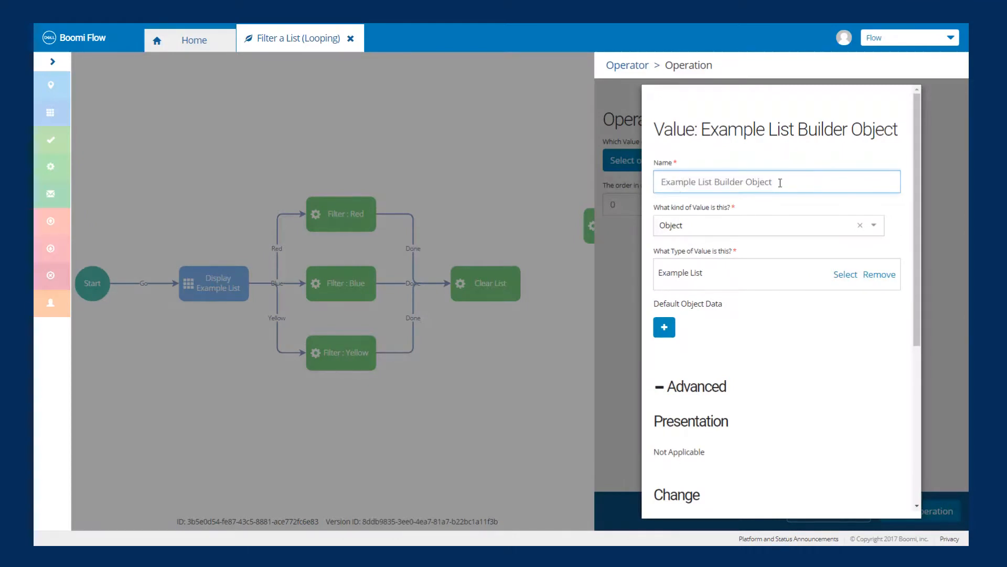
Save the new value, set Example List Builder Object equal to the Next Record From Example List Data, and save the Get Next Item operator.
scroll(835, 359, down, 5)
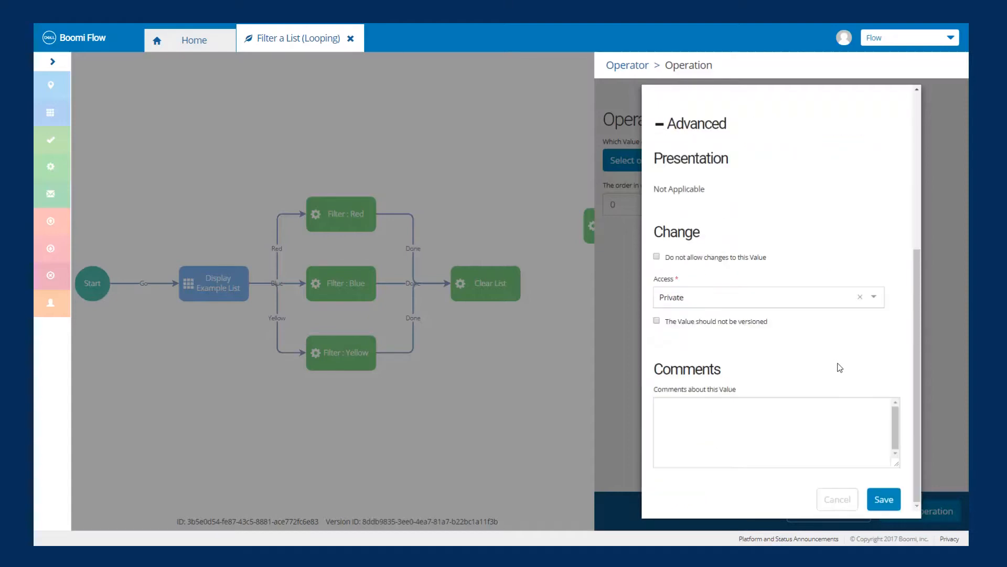
click(892, 501)
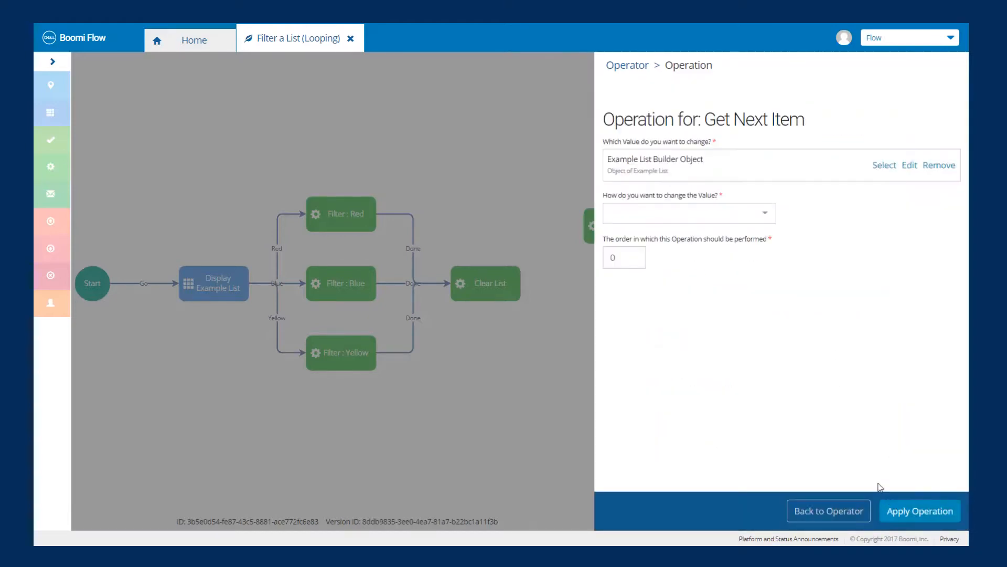
click(687, 218)
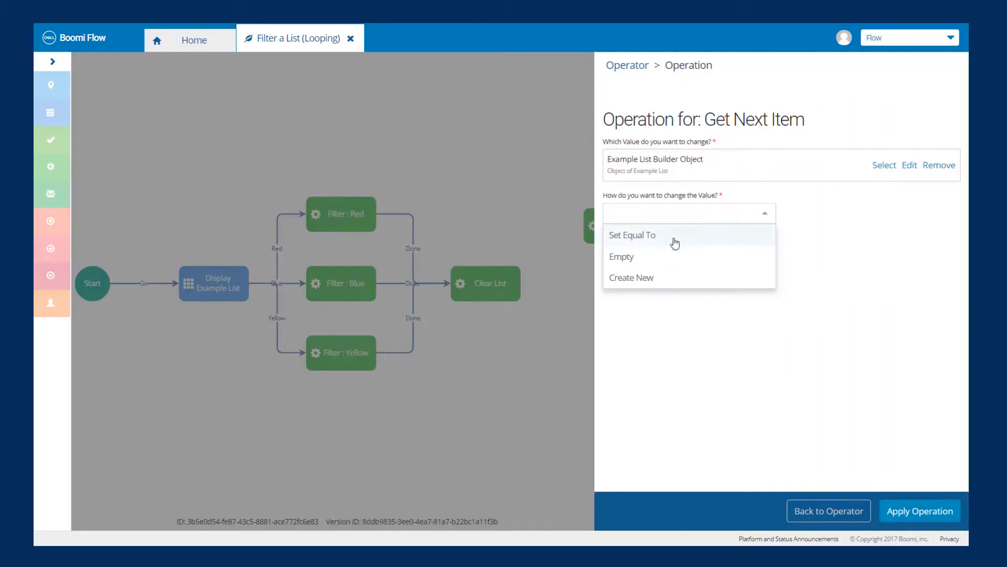
click(673, 236)
click(674, 253)
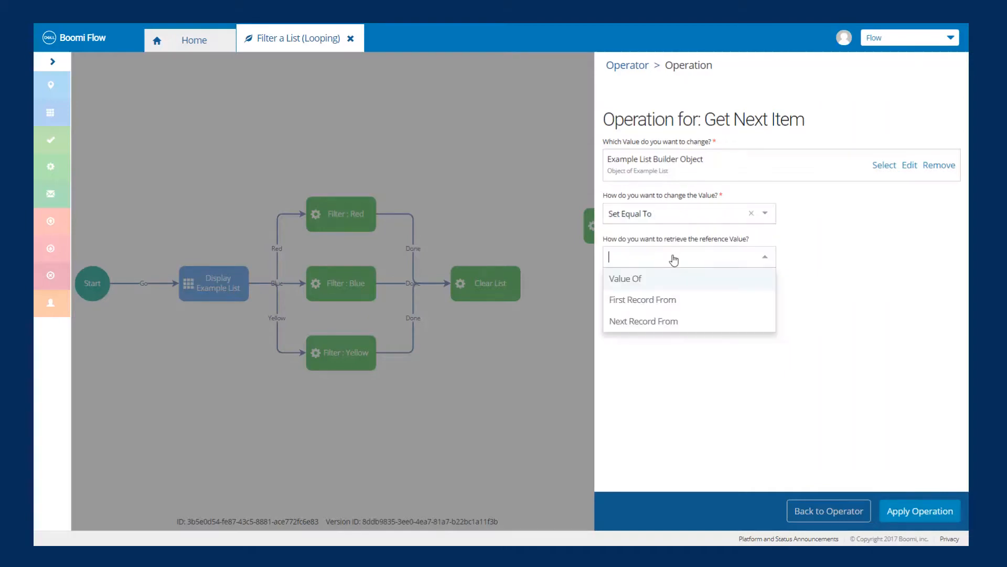
click(667, 322)
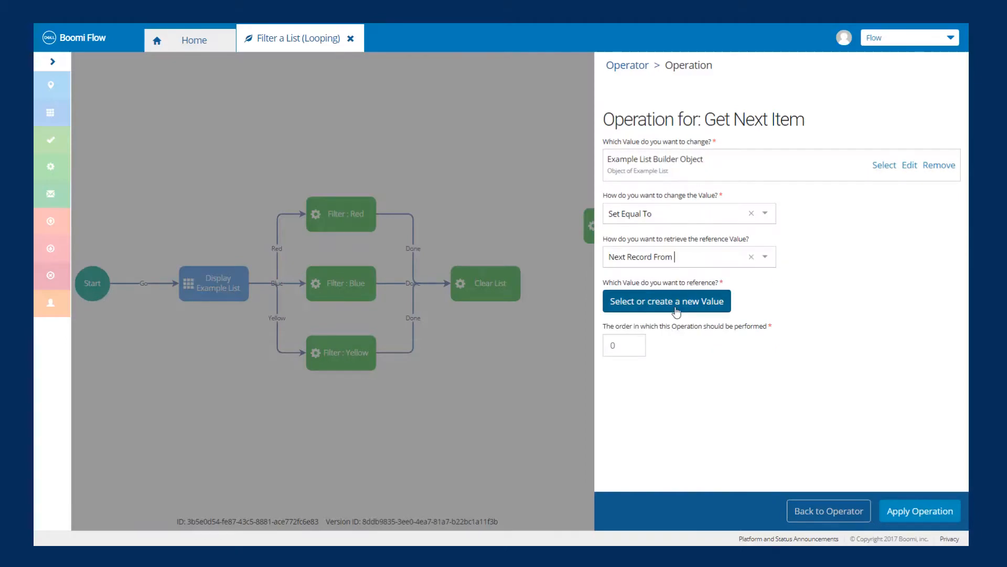
click(676, 309)
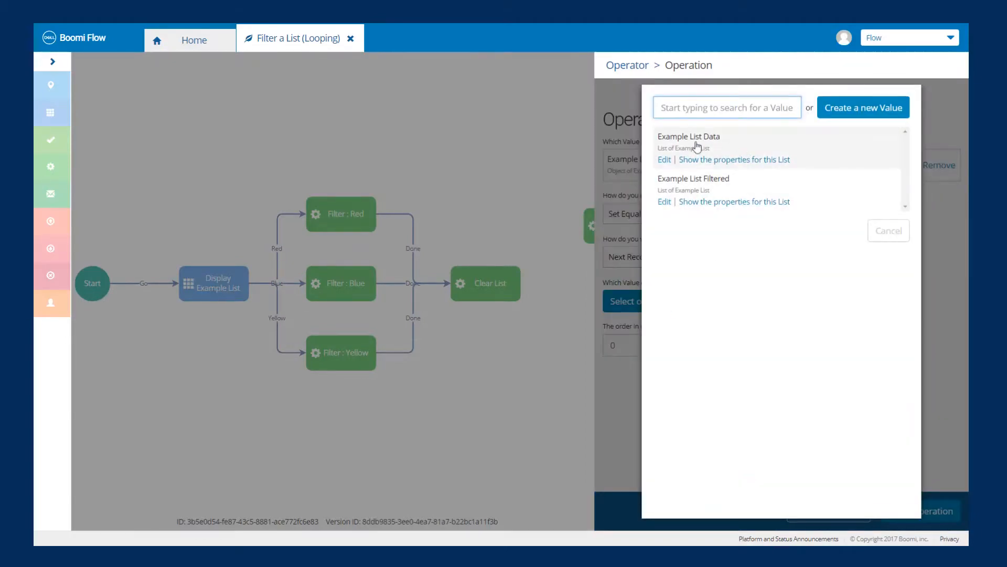
click(707, 147)
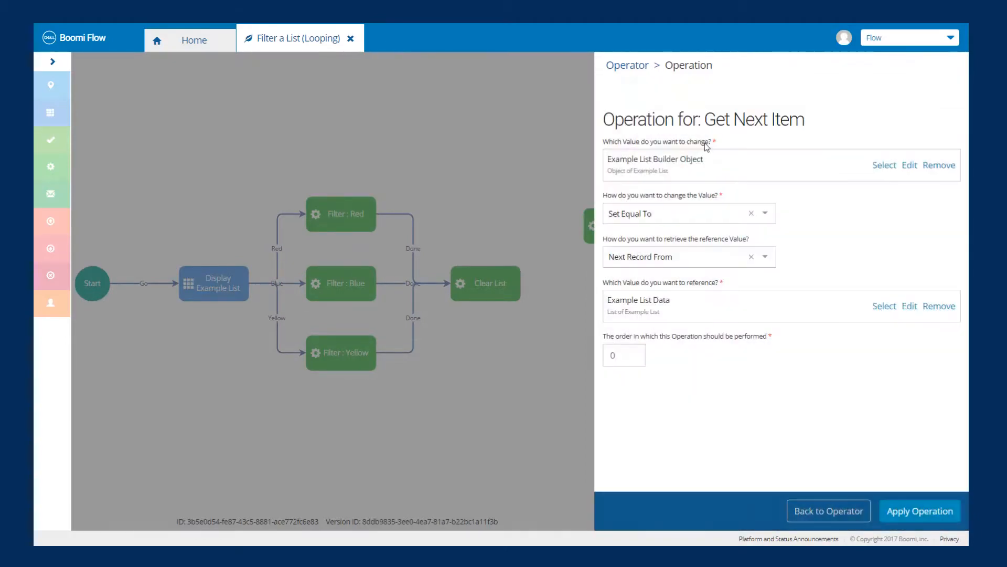
click(929, 512)
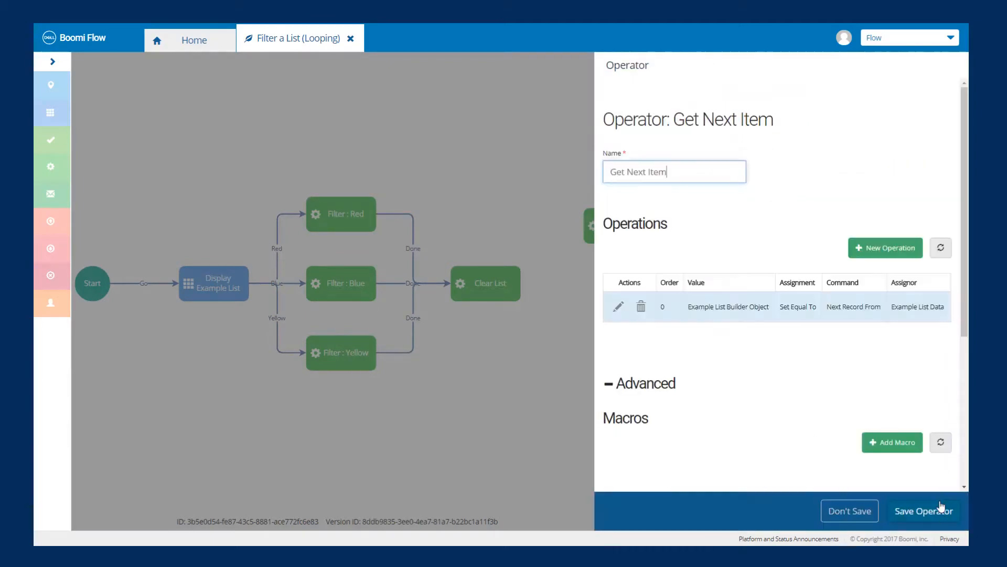
click(925, 511)
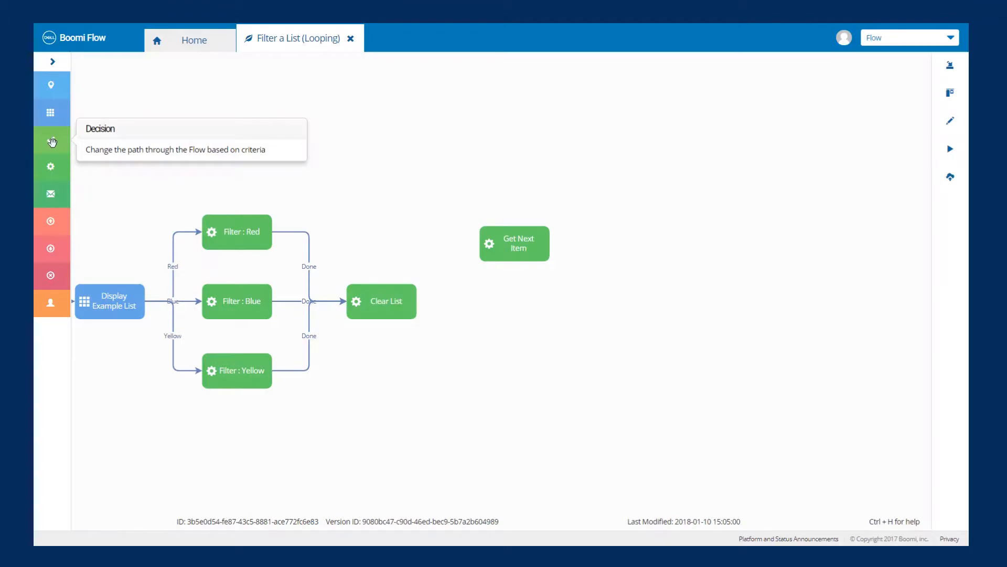
Add a Decision named "is Done?" to the right of Get Next Item and save it.
drag(52, 141, 636, 242)
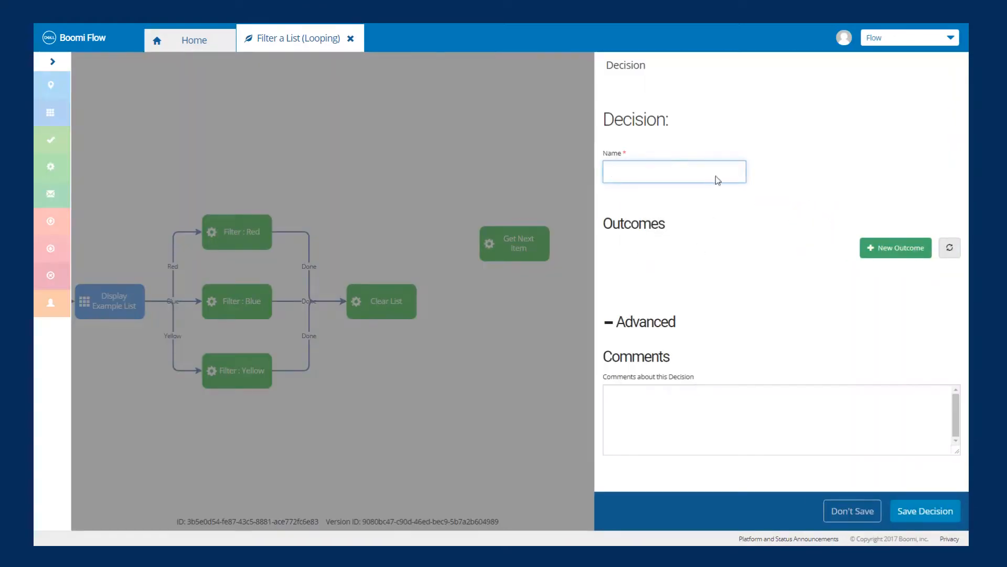
text(is Done?)
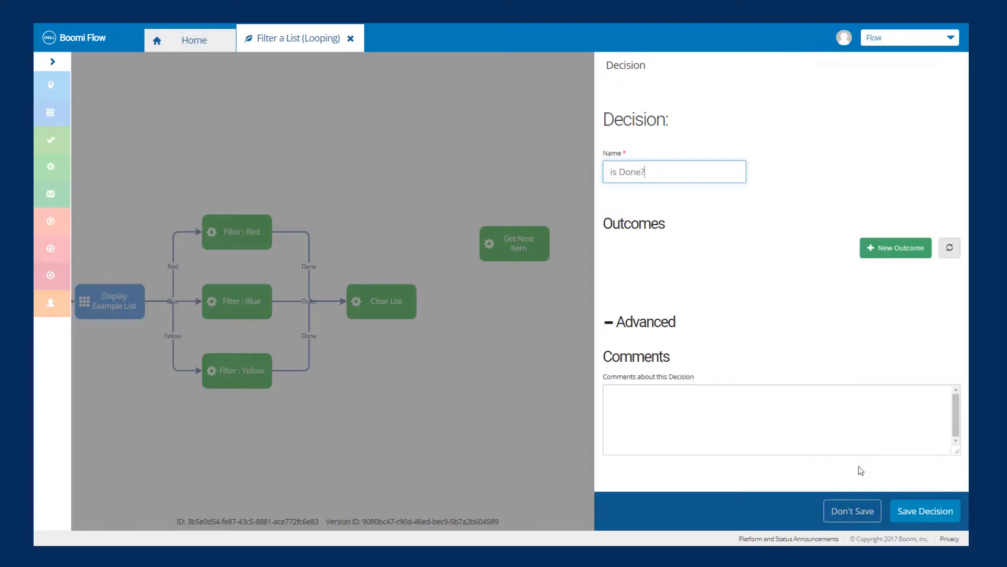
click(922, 510)
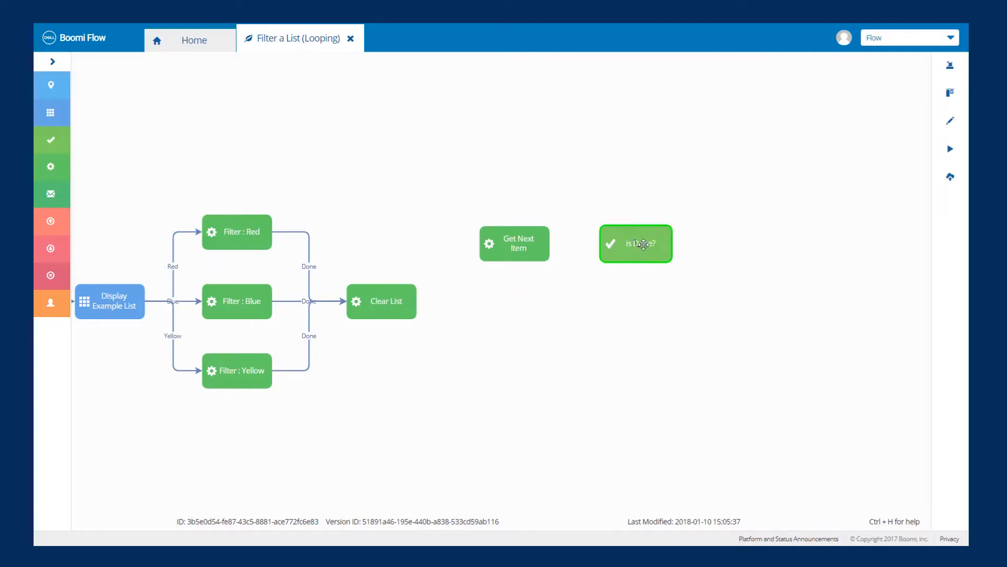
Add a Page element named "Example Filtered List" beyond is Done? and create a new page layout for it with the same name.
drag(50, 113, 783, 296)
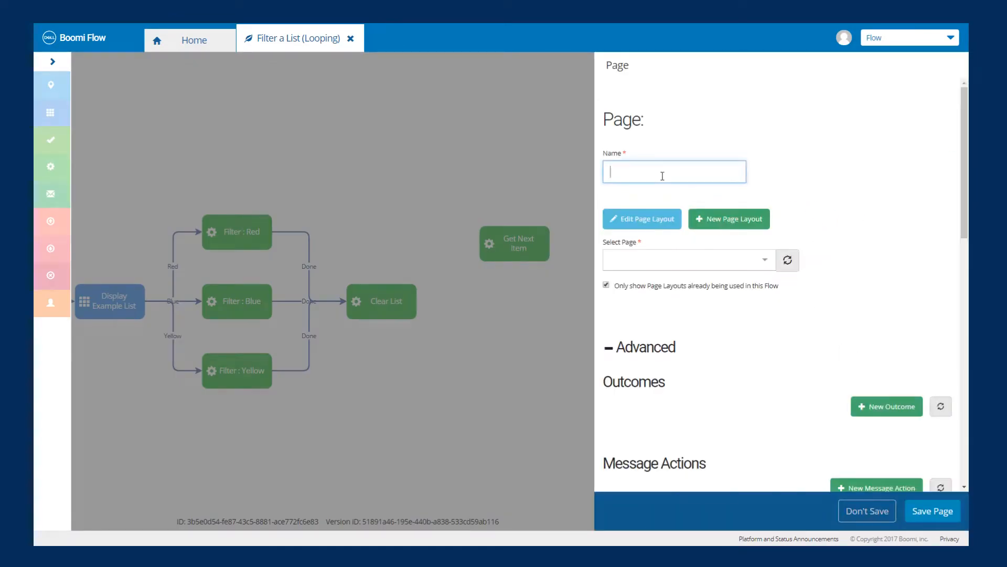
text(Example Filtered List)
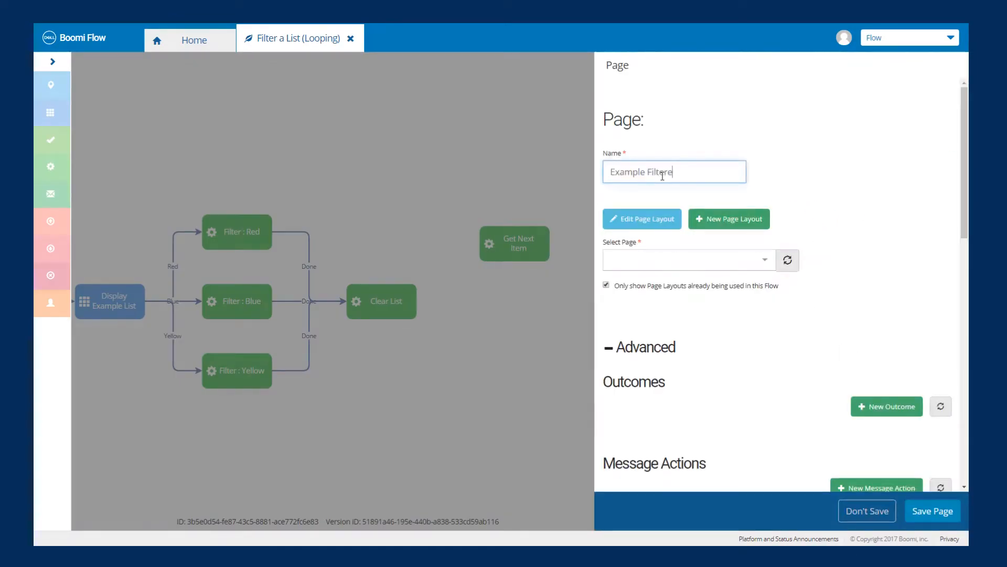
click(737, 221)
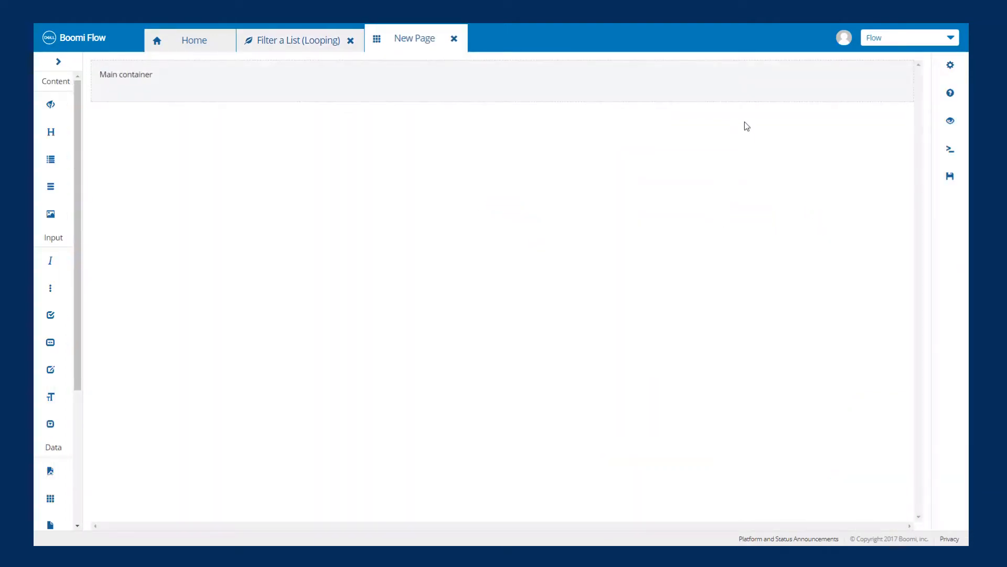
click(950, 65)
key(ctrl+a)
text(Example Filtered List)
click(944, 511)
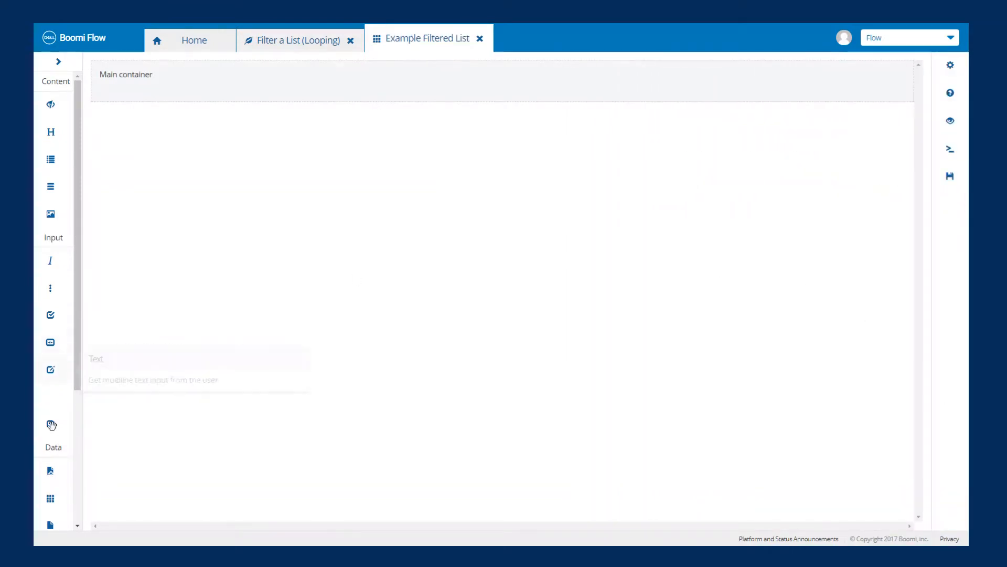
Add a table named "Example Filtered List" to the main container, using type Example List and the list value Example List Filtered as its data.
drag(51, 471, 226, 105)
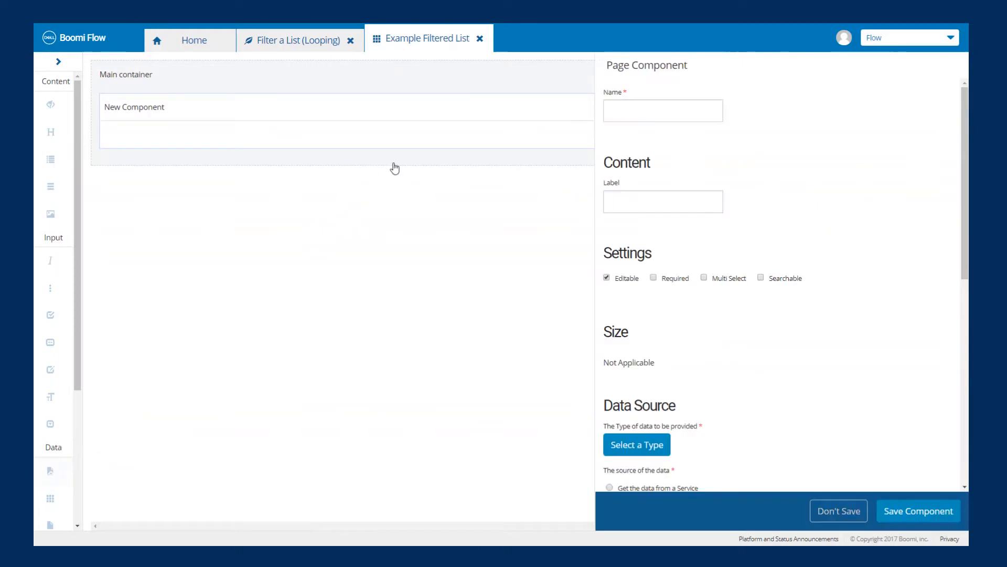
click(703, 109)
text(Example Filtered List)
scroll(721, 366, down, 5)
click(636, 182)
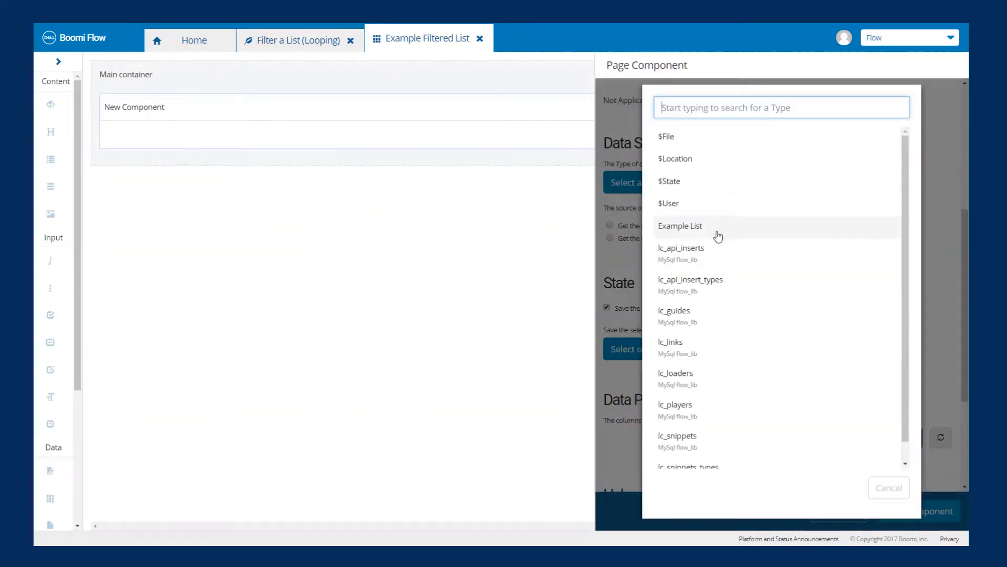
click(718, 233)
click(655, 247)
click(700, 285)
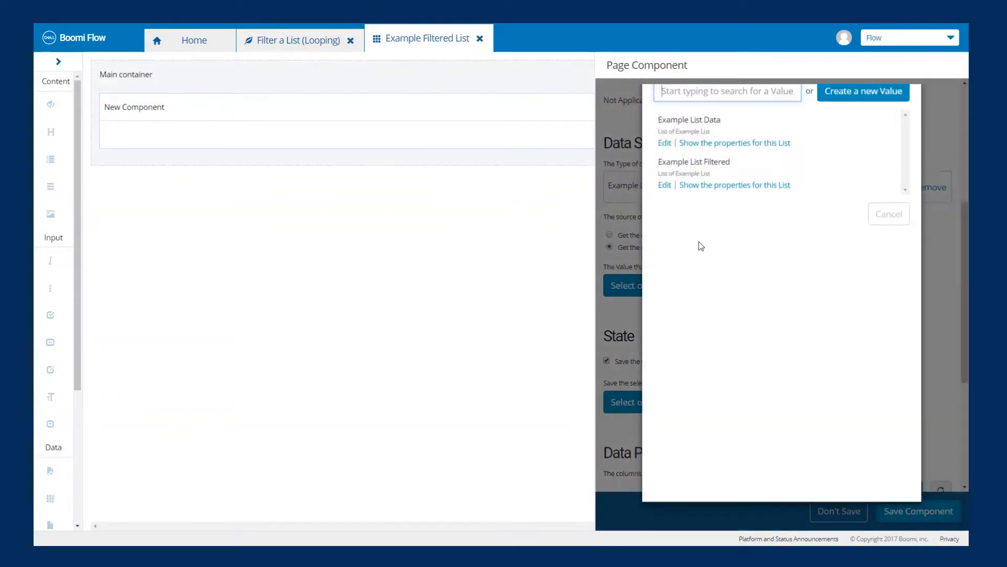
click(741, 181)
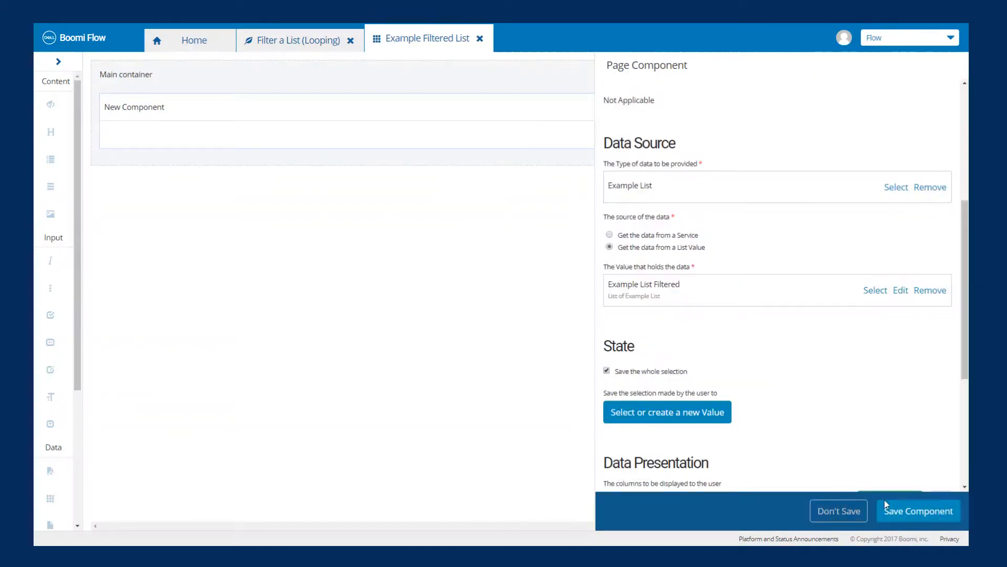
Add a column to the table for the Name property, labelled "Name".
scroll(901, 382, down, 5)
click(892, 264)
click(646, 160)
click(641, 181)
click(677, 205)
text(Name)
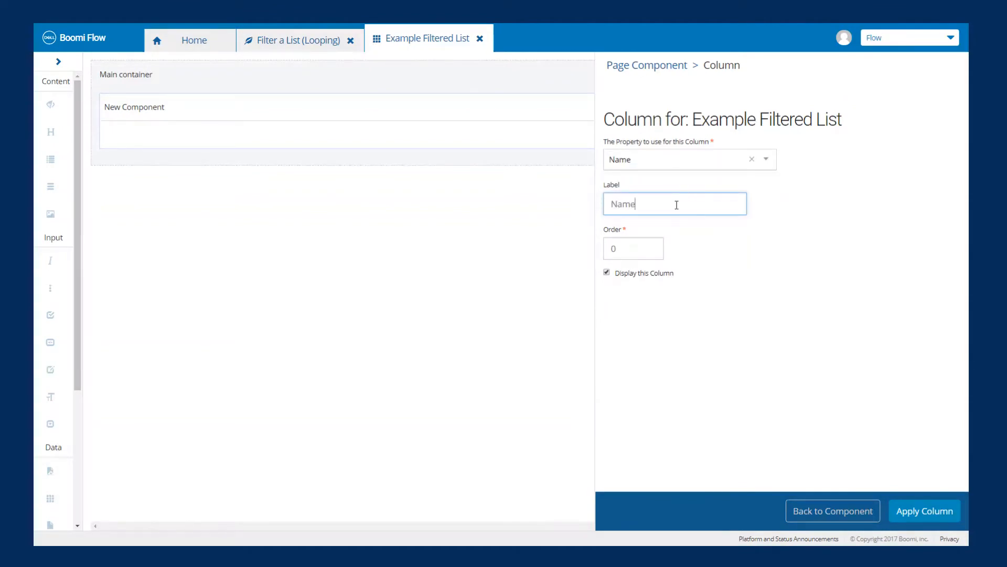
click(923, 510)
Add a second table column for the Color property, labelled "Color".
scroll(897, 409, down, 10)
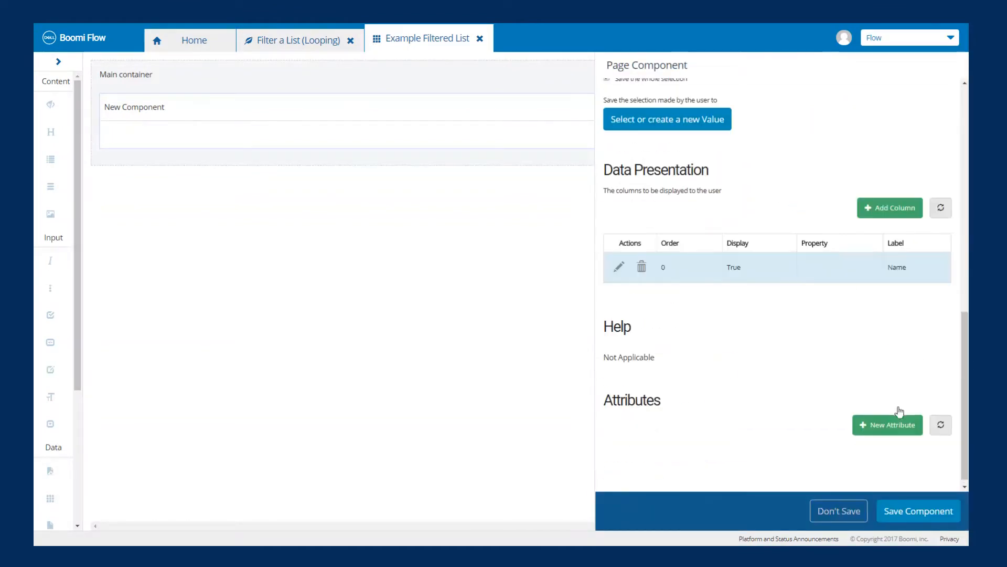
click(891, 201)
click(620, 160)
click(656, 196)
click(657, 197)
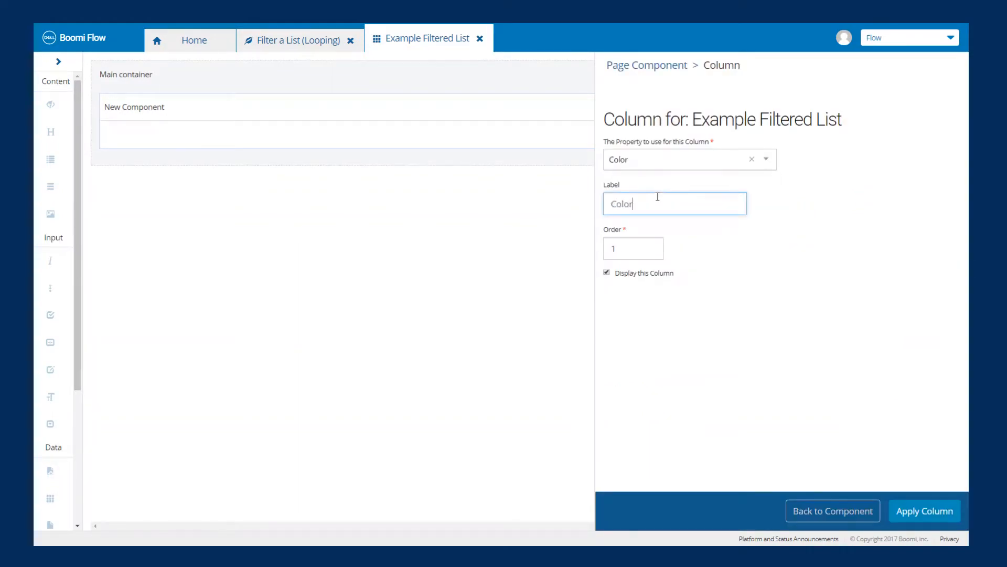
click(914, 517)
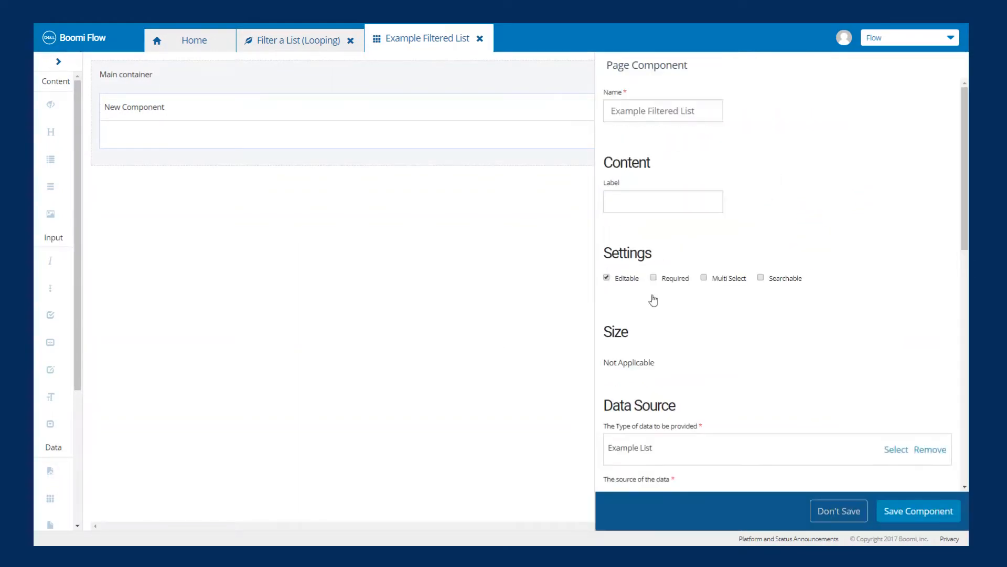
Save the table component and the Example Filtered List page layout, and close the layout to return to the flow.
scroll(939, 419, down, 10)
scroll(939, 419, down, 2)
click(934, 511)
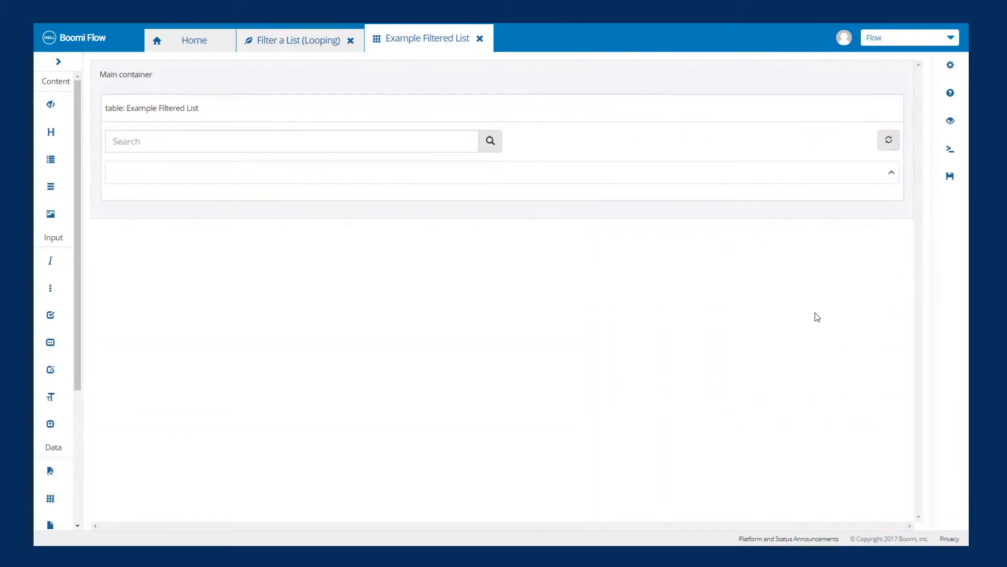
click(954, 178)
click(479, 39)
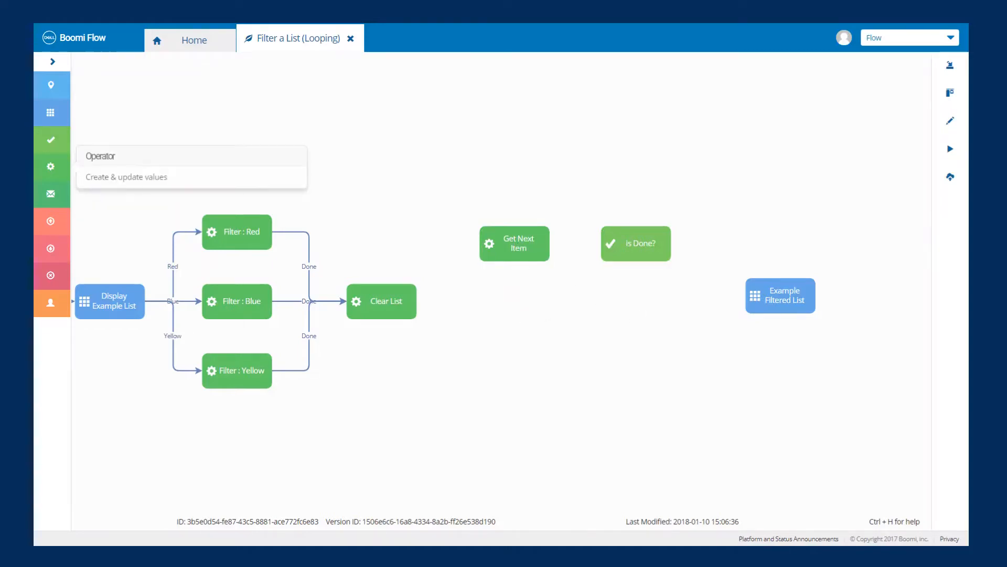
Add a Decision named "Is Filtered Item?" below is Done? and save it.
drag(51, 139, 641, 325)
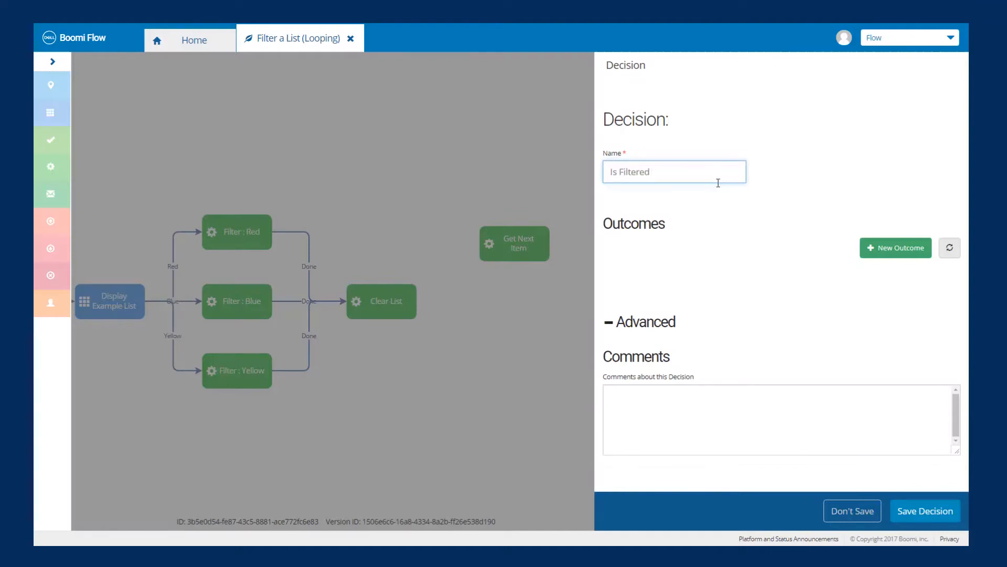
text(Is Filtered Item?)
key(Return)
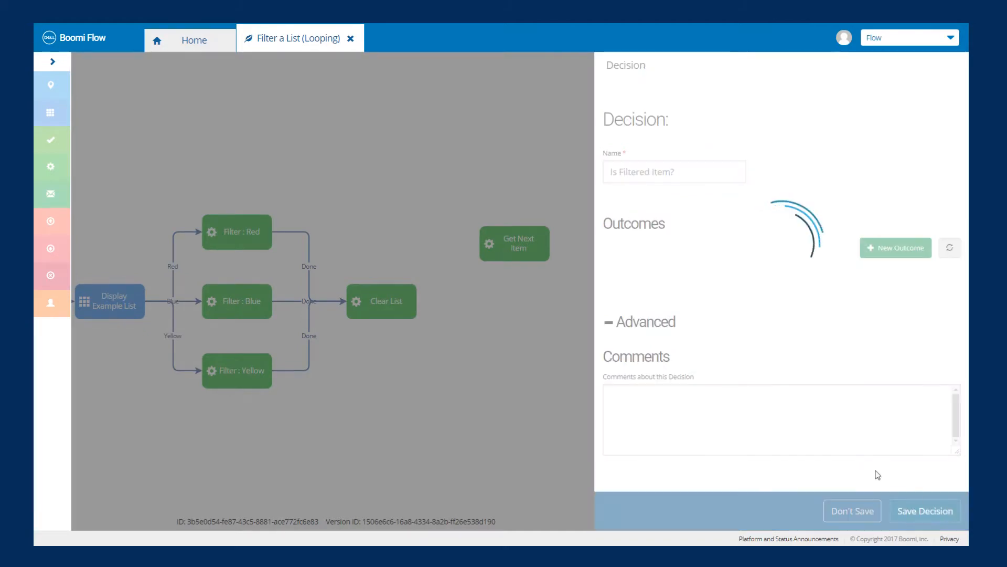
Add an Operator named "Add to filtered list" below Get Next Item and save it without operations.
drag(50, 166, 518, 333)
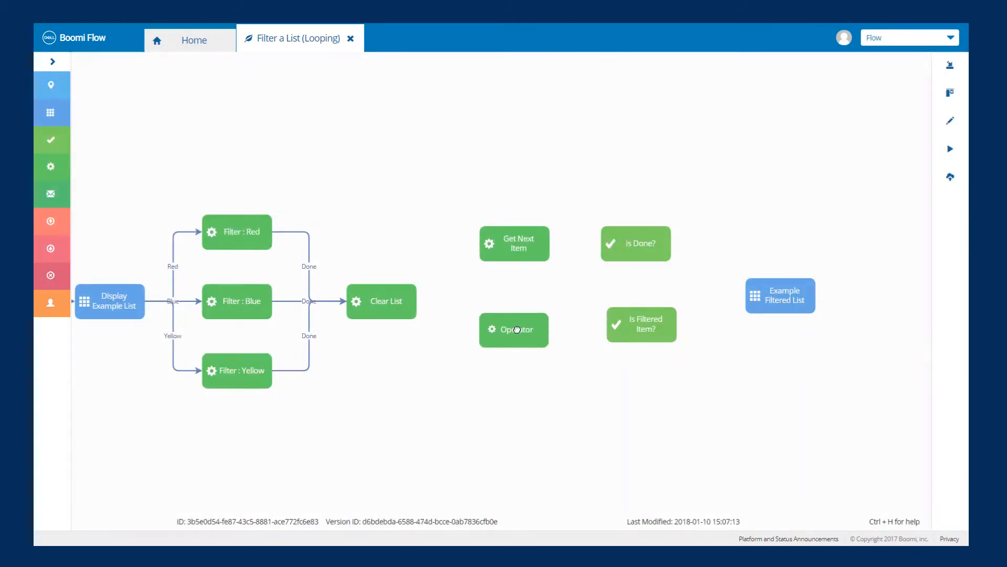
text(Add to filtered list)
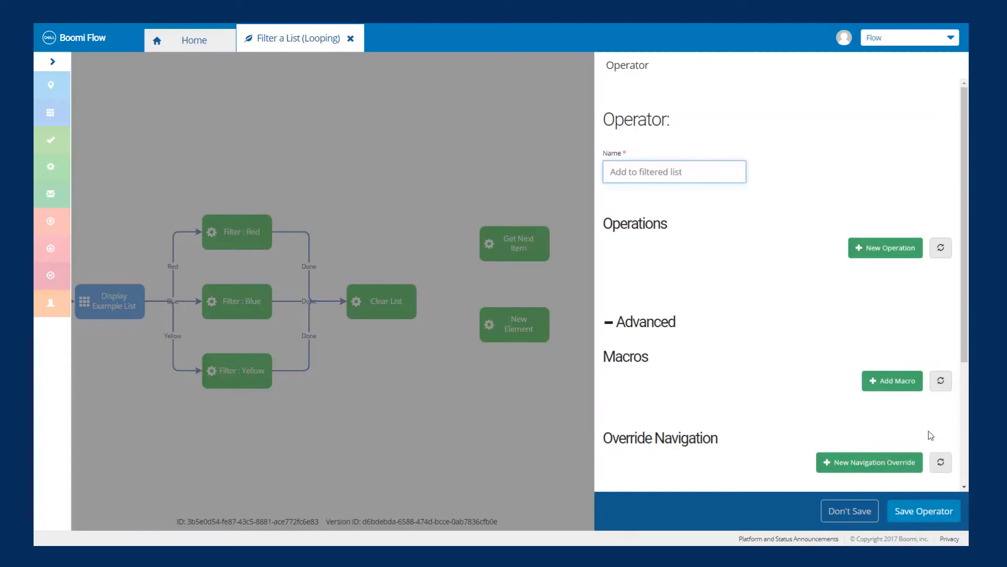
click(926, 511)
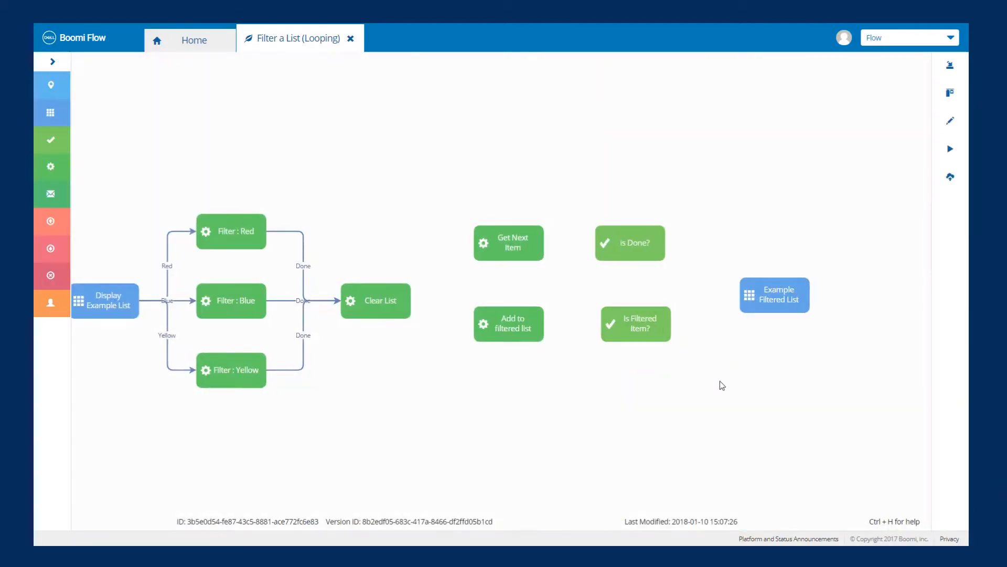
Align Is Filtered Item? directly beneath is Done? and widen the gap between the upper and lower rows of loop elements.
click(659, 319)
drag(658, 320, 653, 320)
click(612, 277)
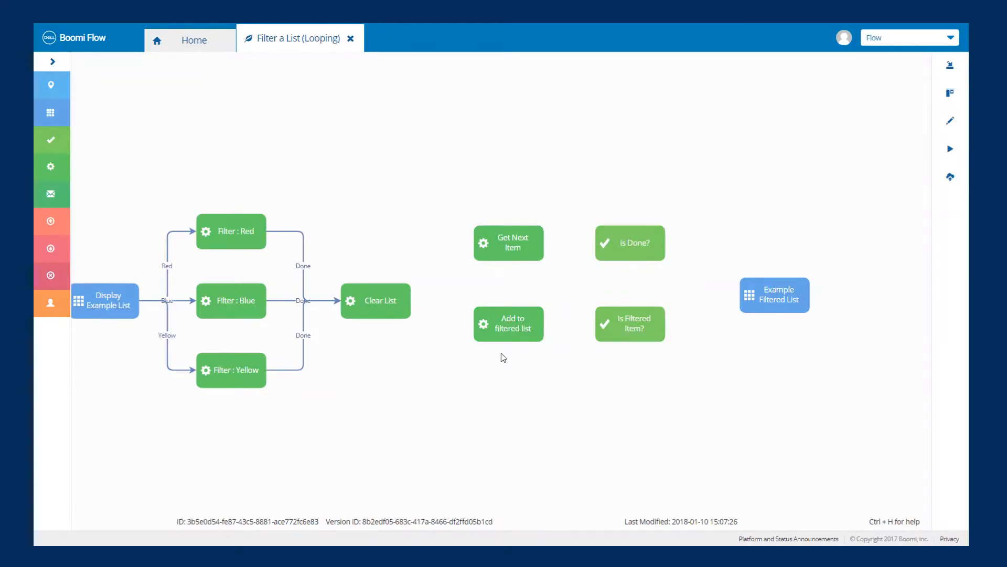
click(636, 249)
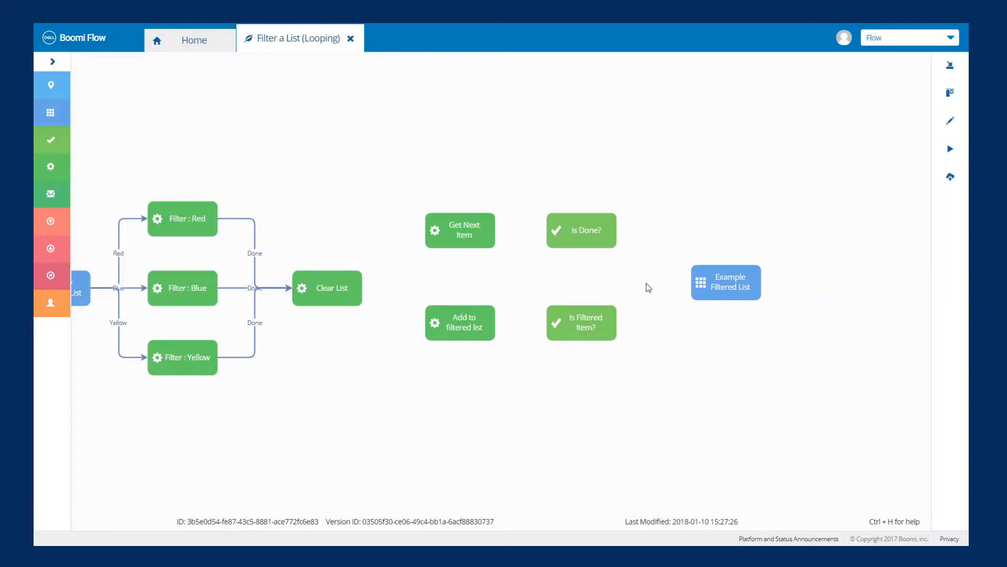
Connect Clear List to Get Next Item and Get Next Item to is Done?, saving each outcome with the name Done.
drag(648, 286, 627, 290)
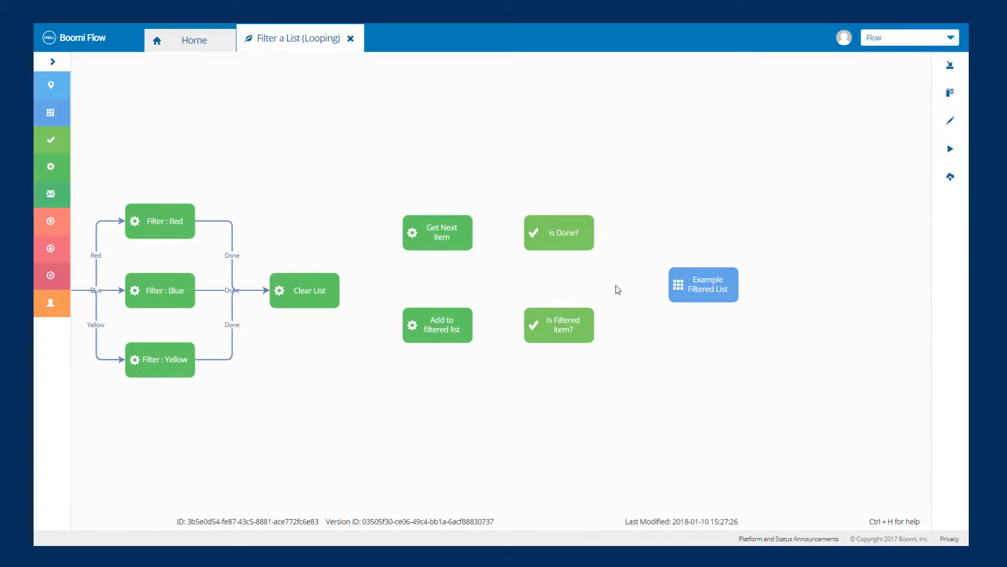
drag(296, 292, 435, 235)
text(Done)
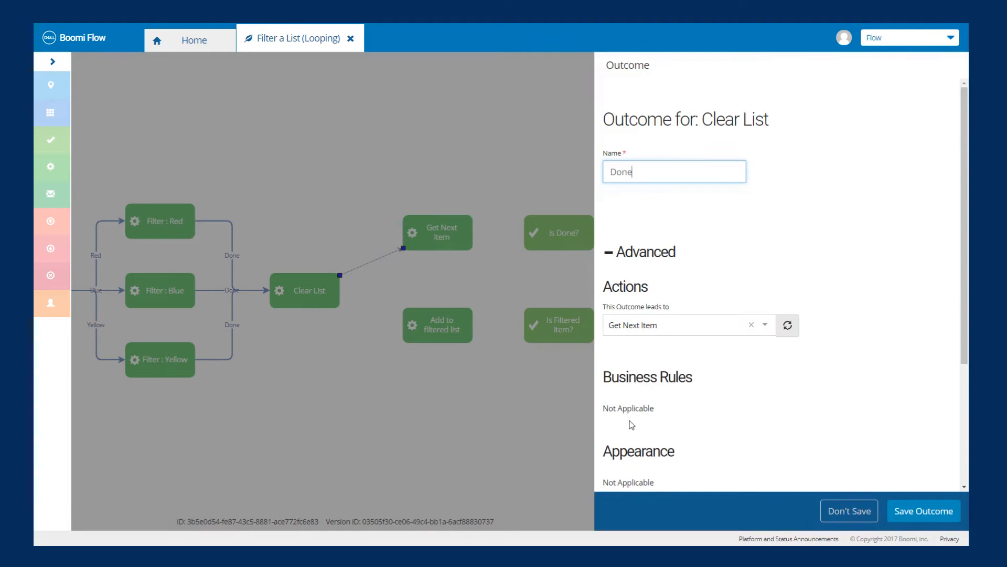
click(924, 510)
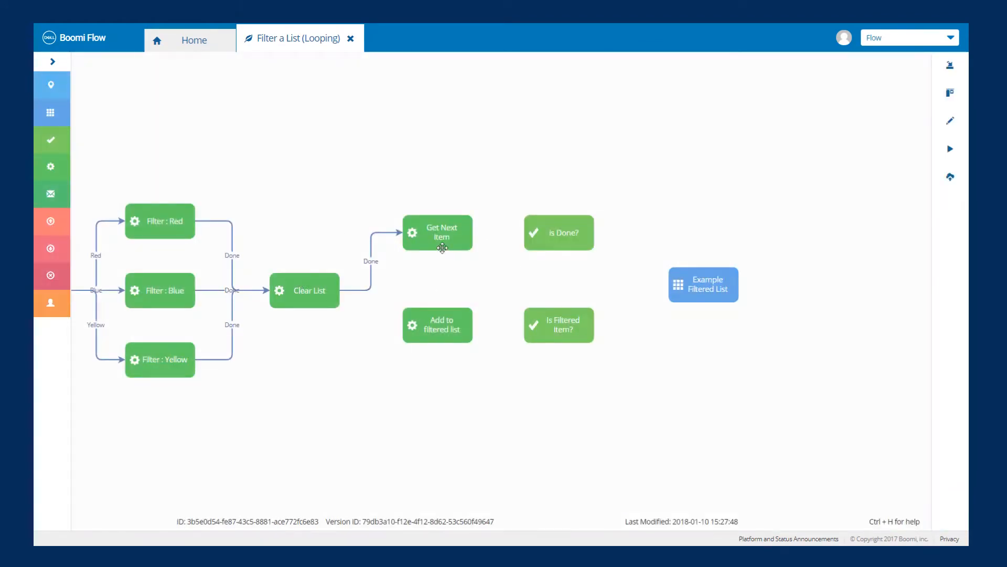
drag(451, 229, 557, 240)
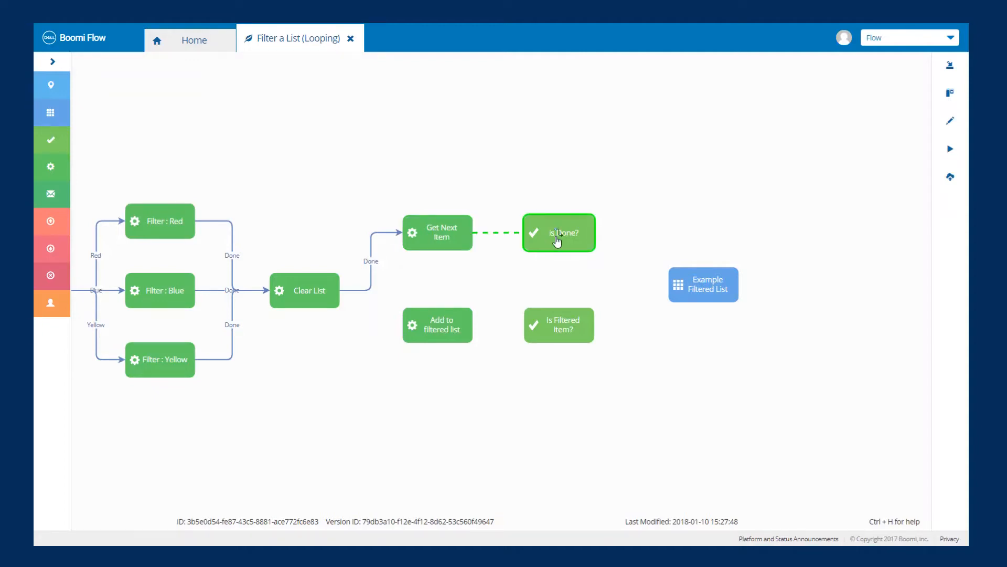
text(Done)
click(939, 508)
Draw a Yes outcome from is Done? to Example Filtered List and start a business rule testing Example List Builder Object with Empty.
mouse_move(576, 235)
mouse_down()
mouse_move(559, 240)
mouse_move(712, 297)
mouse_up()
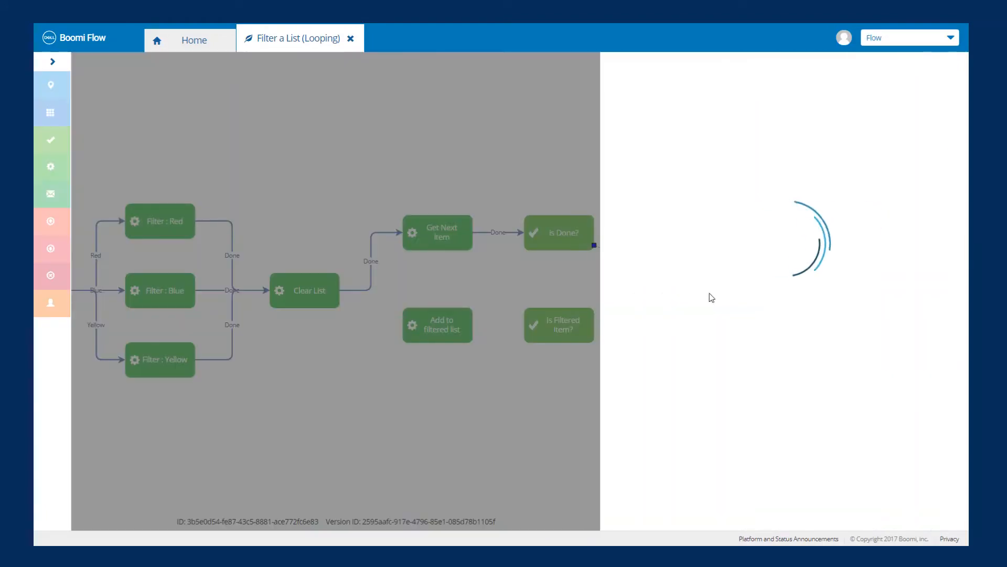
text(Yes)
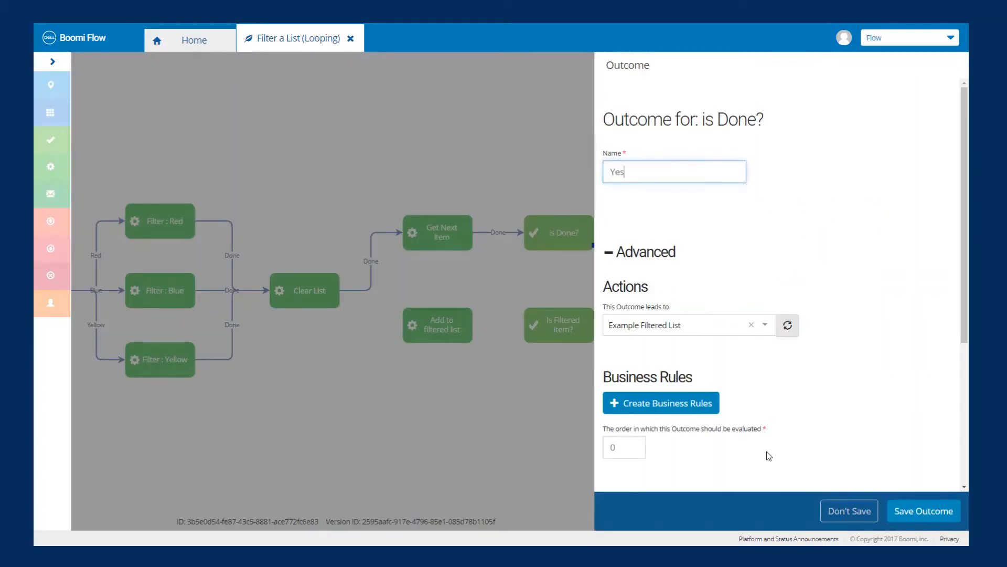
click(661, 403)
click(286, 143)
click(251, 188)
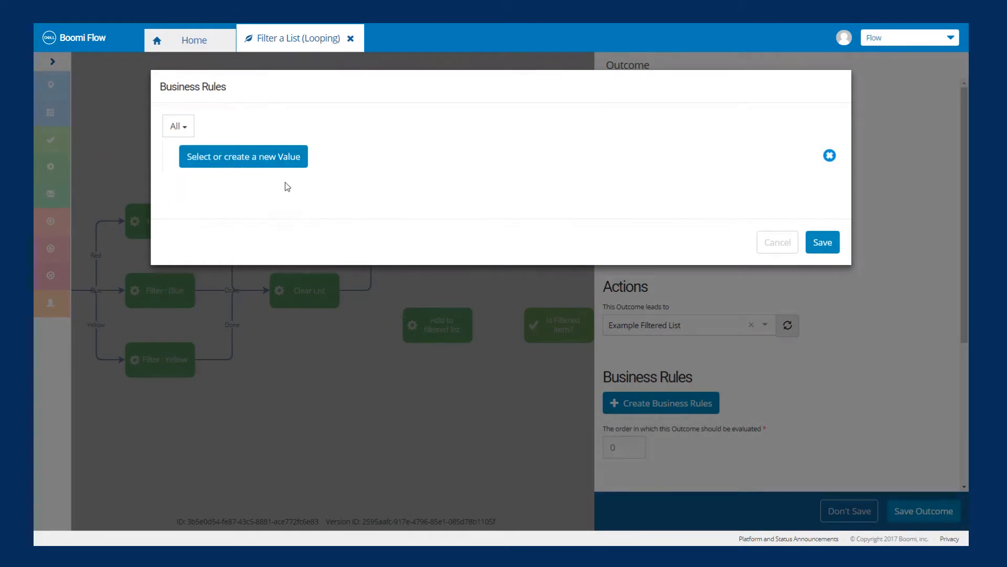
click(286, 166)
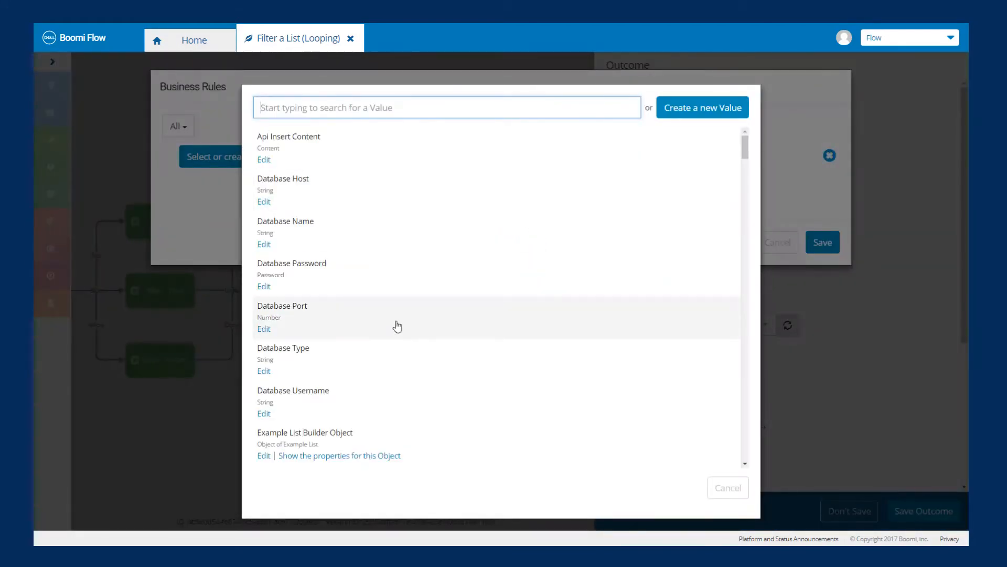
click(335, 436)
click(497, 162)
click(506, 189)
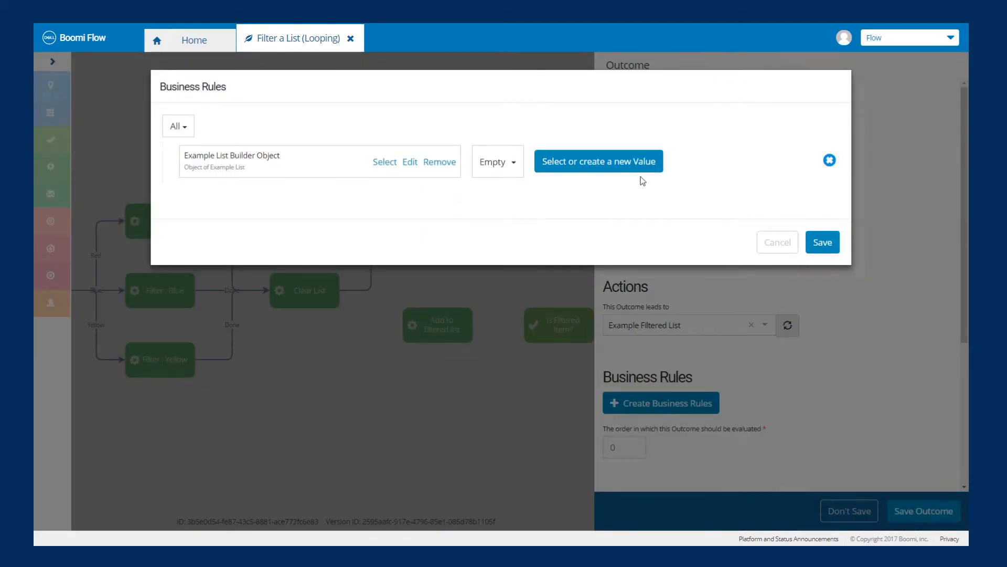
Set $True as the comparison value of the Empty rule, and save the business rule and the Yes outcome.
click(641, 166)
click(315, 149)
click(487, 173)
click(494, 189)
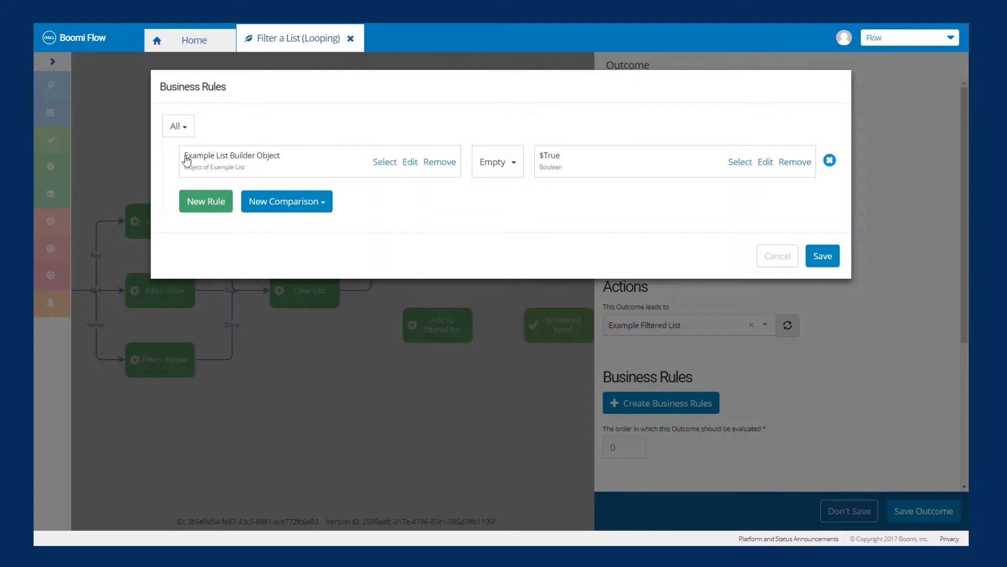
click(501, 162)
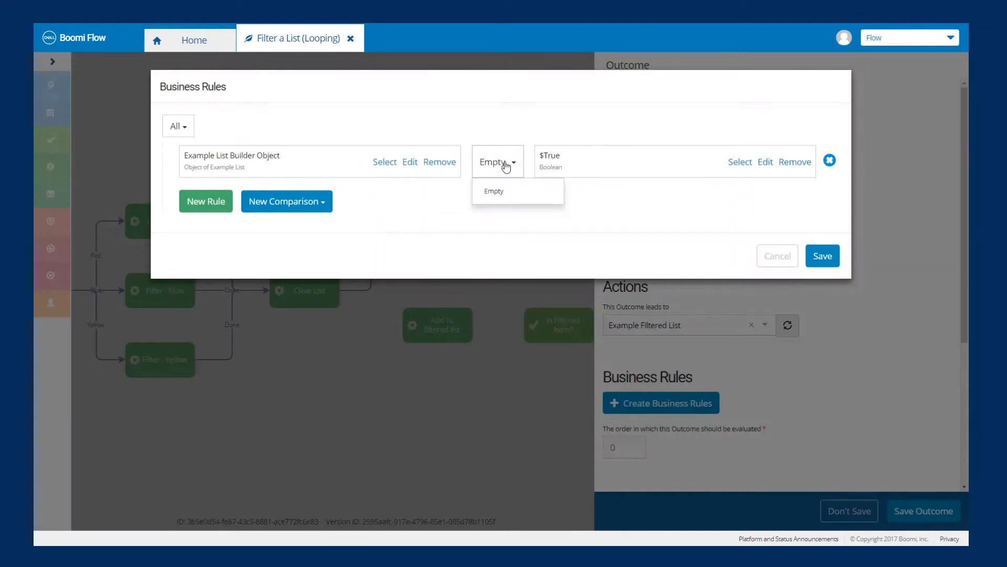
click(505, 165)
click(823, 255)
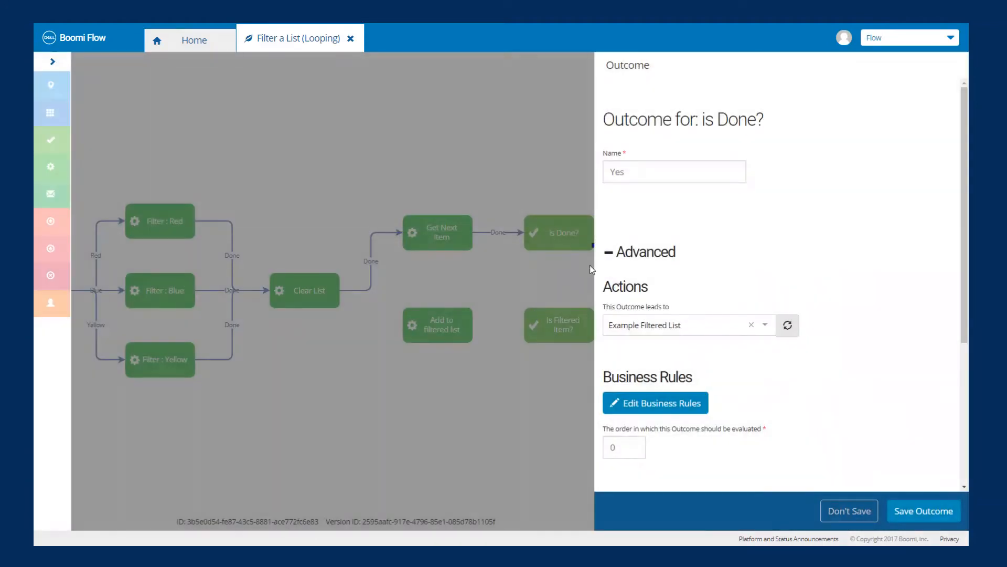
click(924, 511)
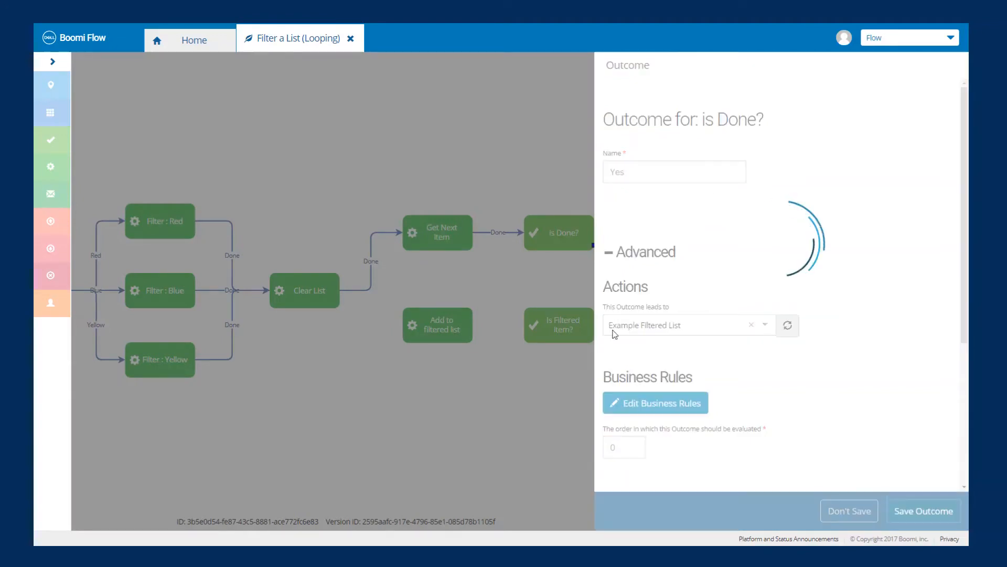
Connect is Done? to Is Filtered Item? with an outcome named No and save it without business rules.
drag(562, 239, 575, 329)
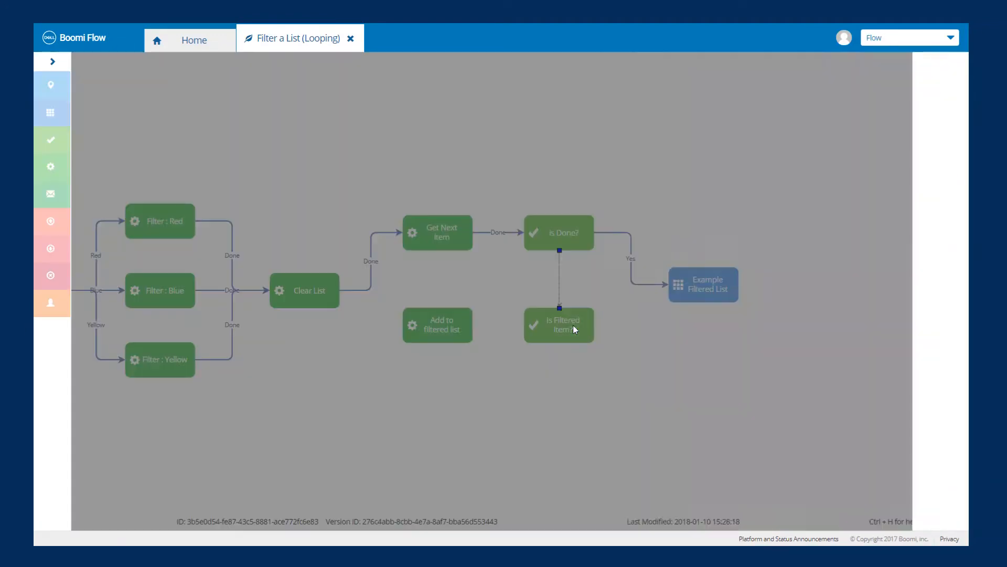
text(No)
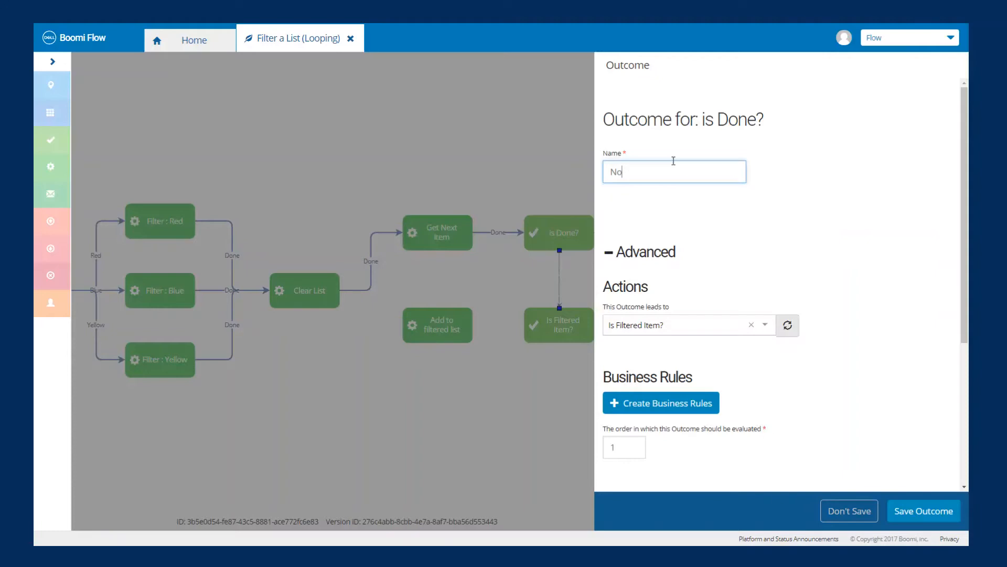
click(944, 511)
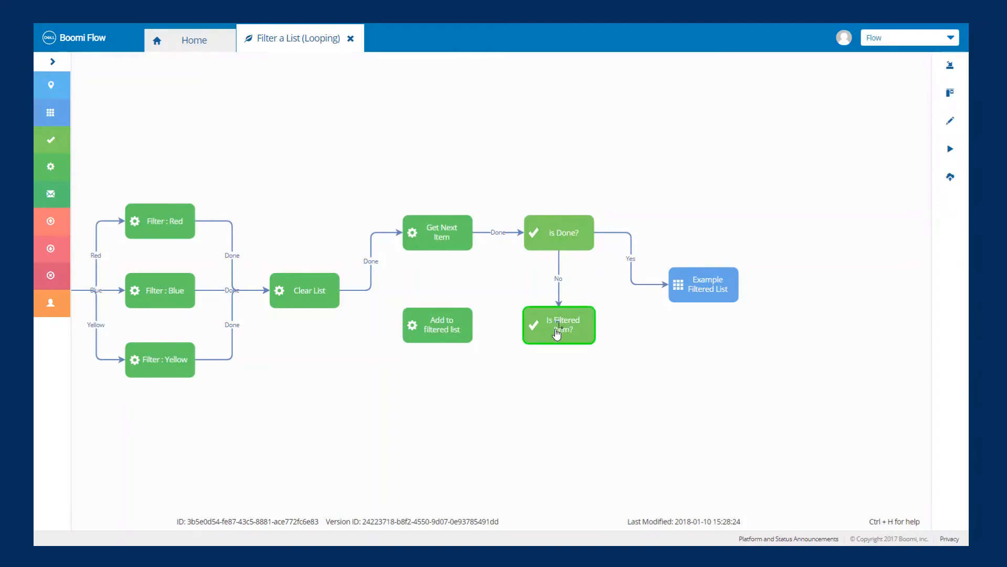
Draw a Yes outcome from Is Filtered Item? to Add to filtered list and start a rule on Example List Builder Object / Color with the = operator.
drag(561, 332, 440, 332)
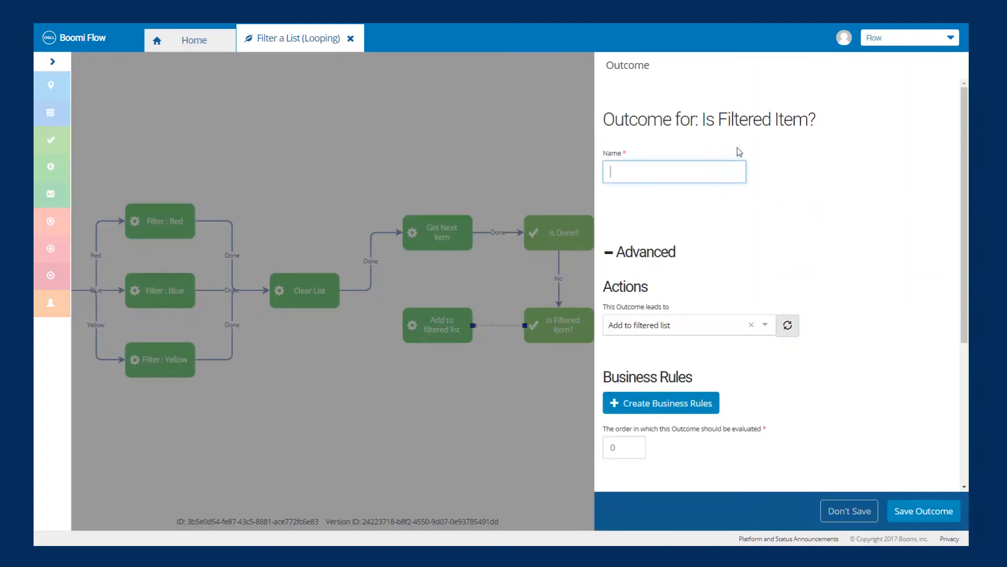
click(663, 403)
click(210, 159)
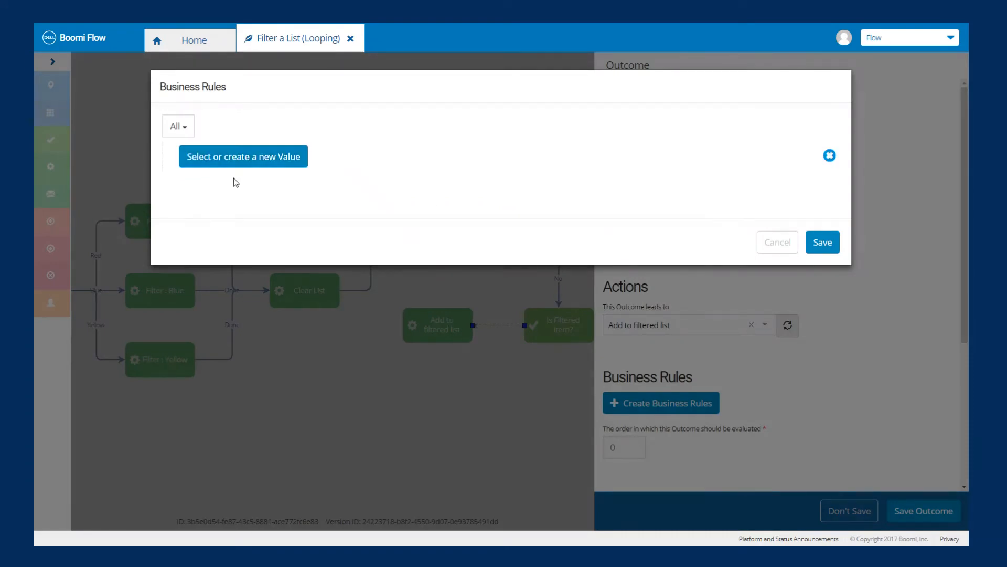
click(274, 159)
scroll(425, 270, down, 5)
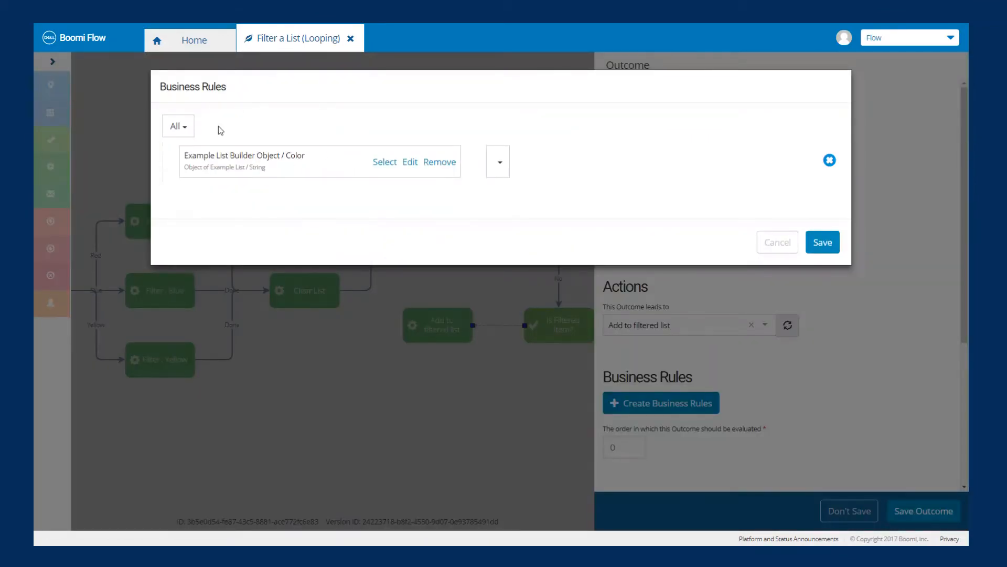
click(499, 162)
click(514, 194)
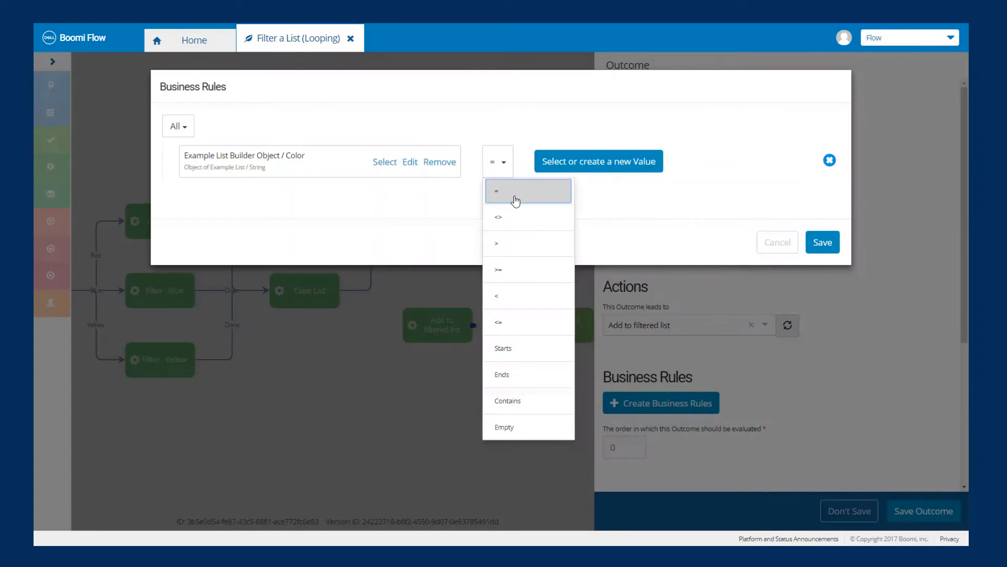
Find the Filter Selected value by searching "filter", set it as the Color rule's comparison value, and save the rule and the Yes outcome.
click(617, 173)
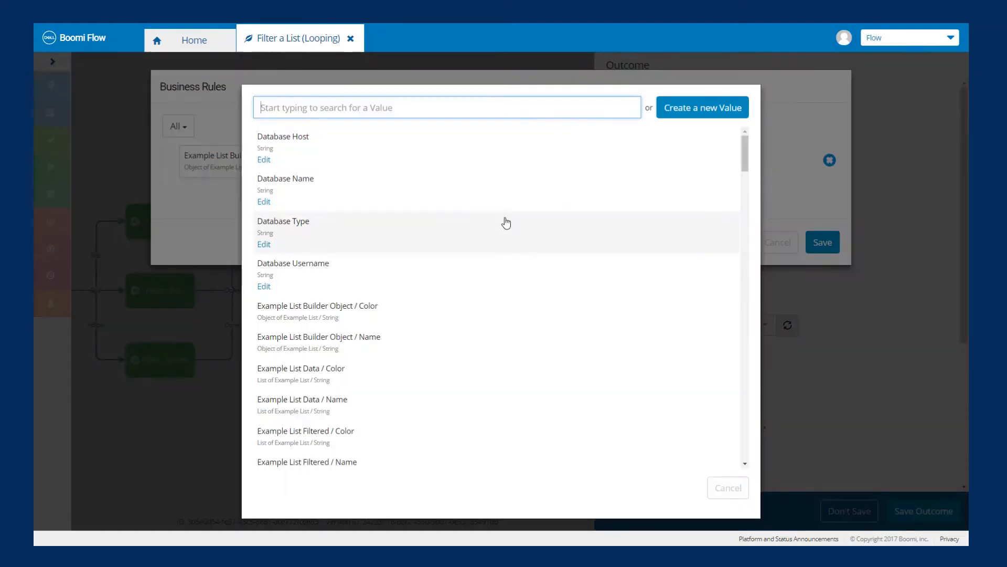
scroll(505, 236, down, 5)
scroll(401, 378, down, 10)
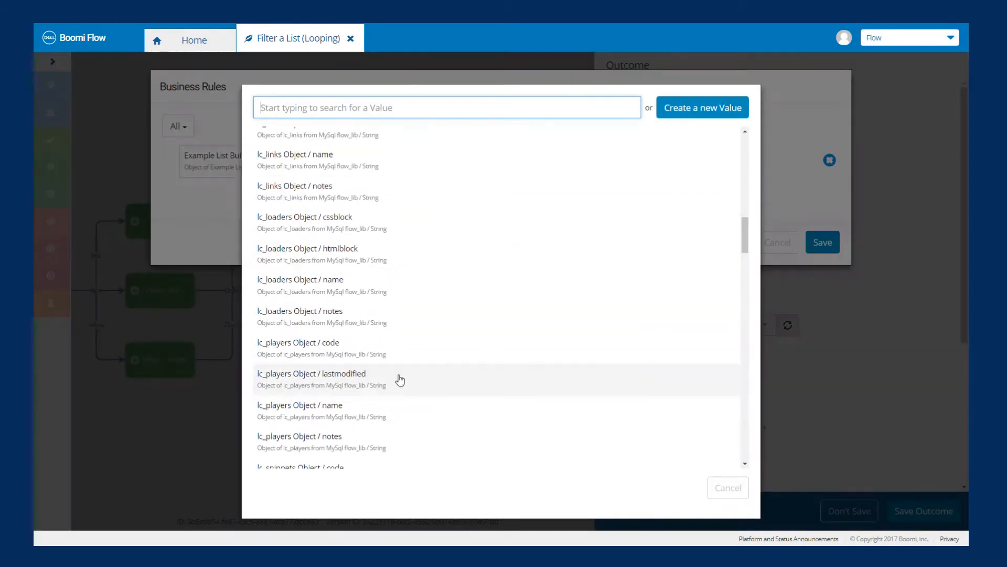
scroll(400, 378, down, 5)
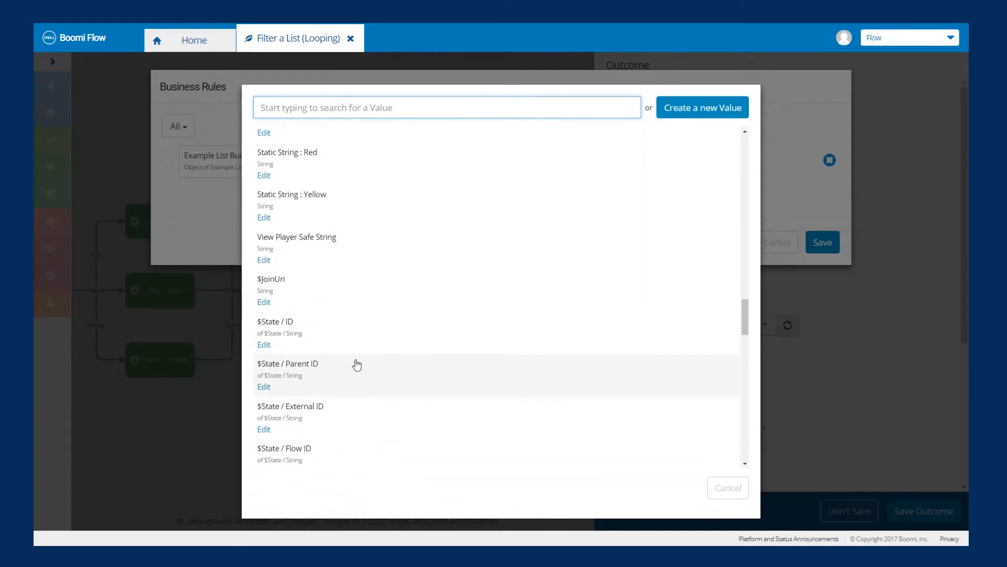
scroll(356, 326, up, 5)
scroll(367, 315, up, 10)
text(f)
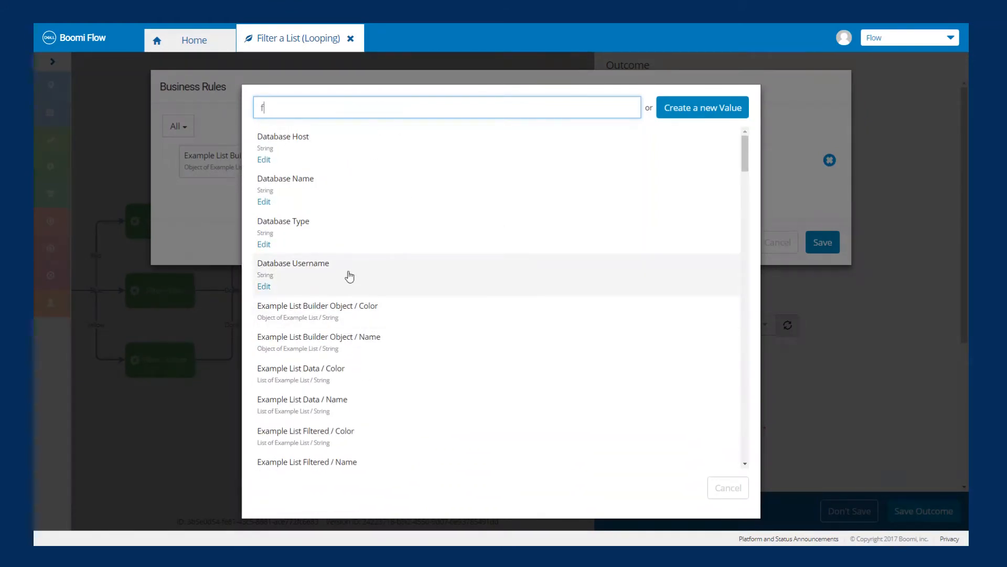
text(ilter)
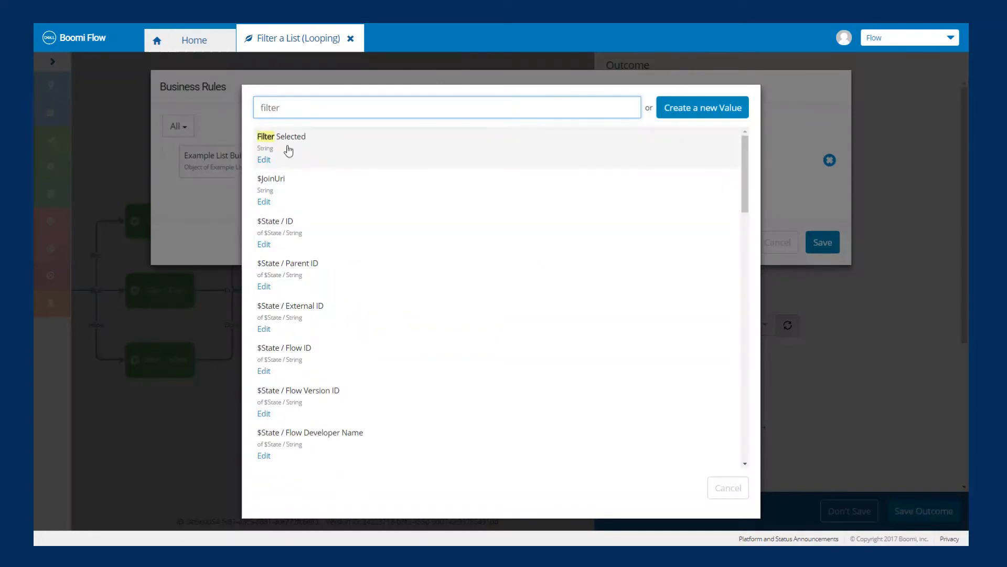
click(288, 151)
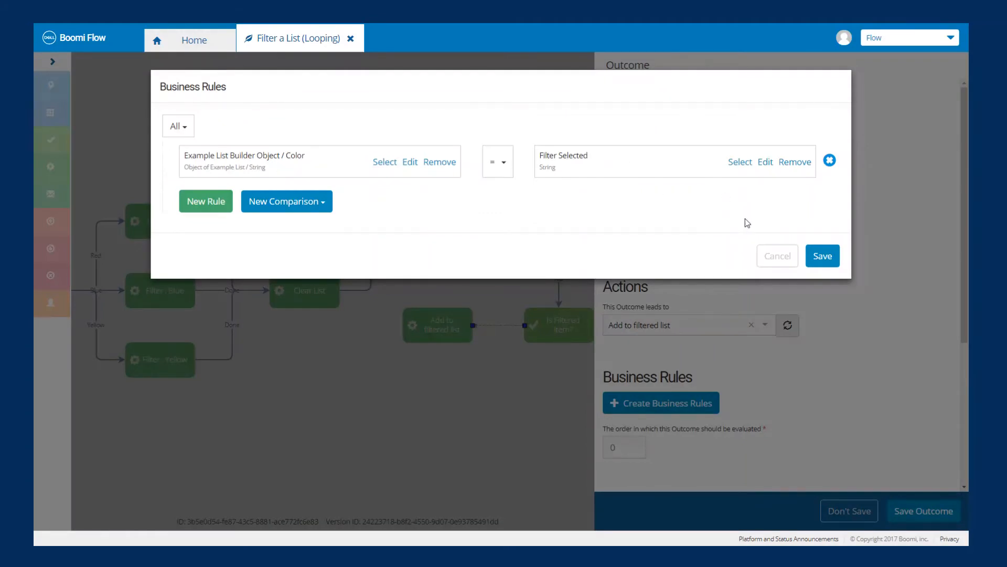
click(823, 256)
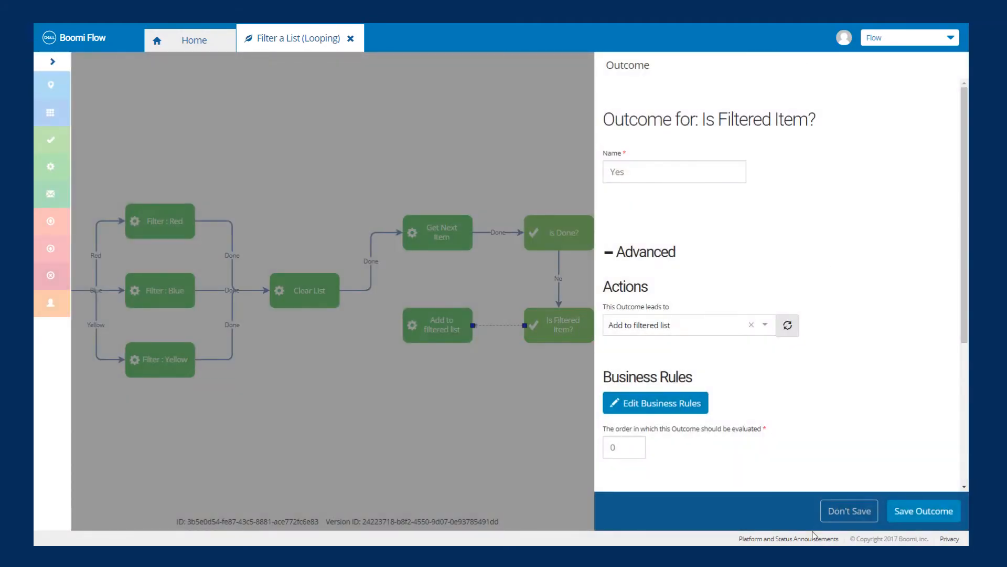
click(898, 511)
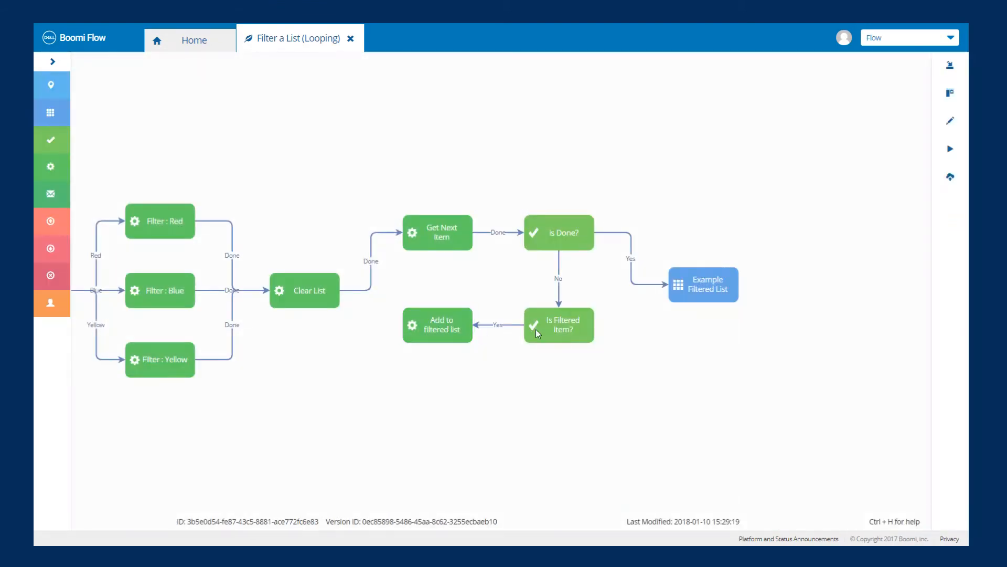
Connect Is Filtered Item? to Get Next Item with a No outcome, and Add to filtered list to Get Next Item with a Done outcome.
drag(559, 329, 451, 242)
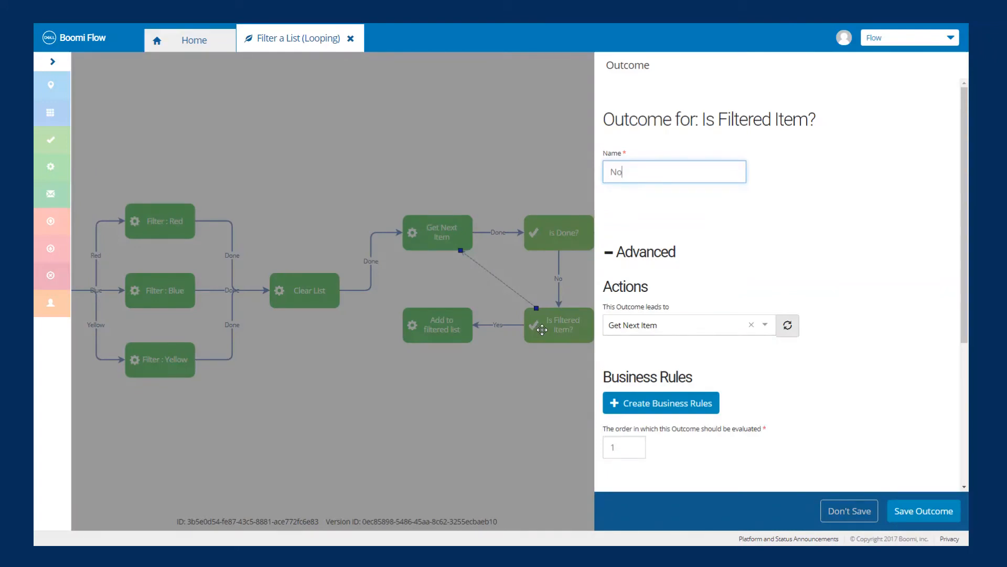
click(919, 511)
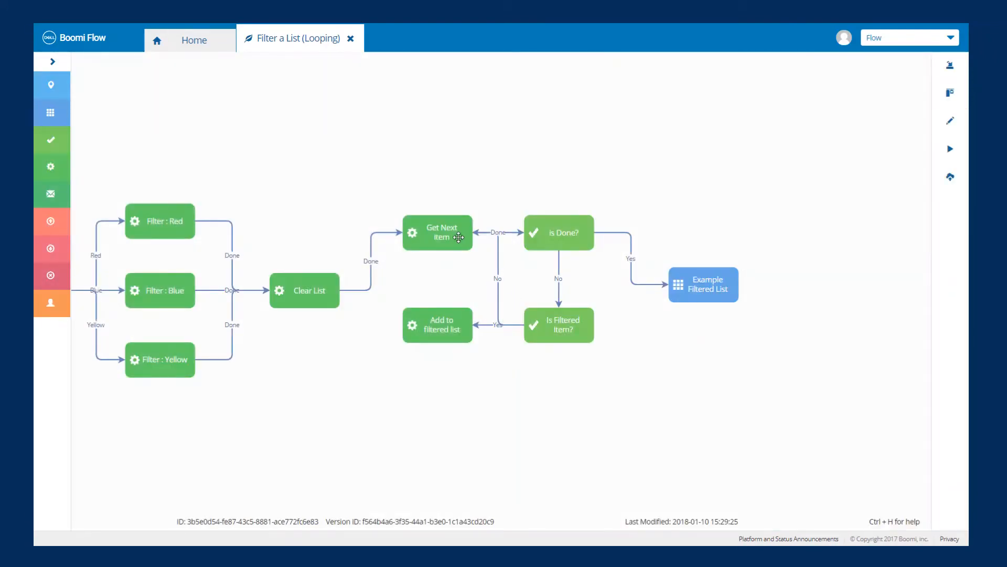
drag(440, 330, 437, 238)
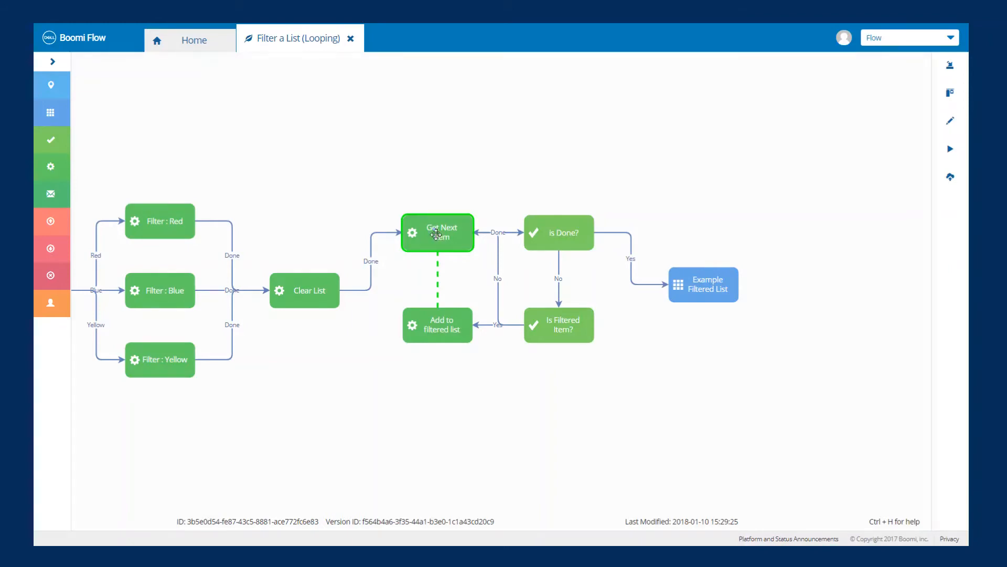
drag(436, 234, 437, 233)
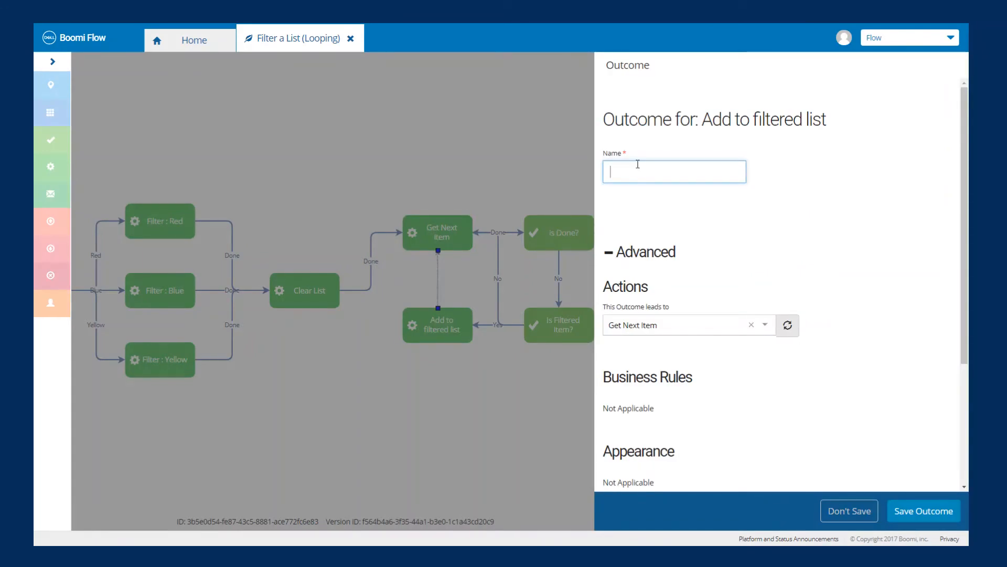
click(916, 514)
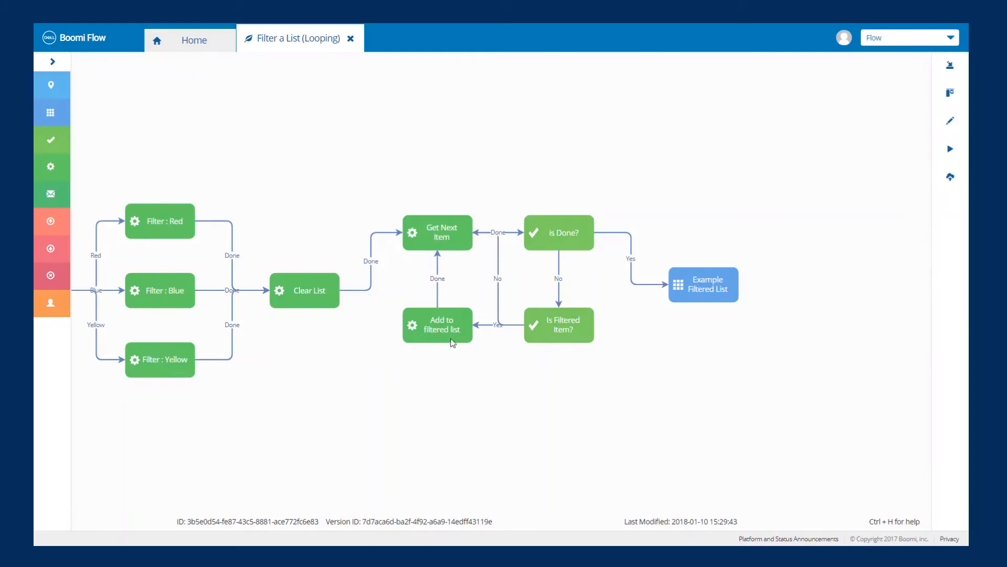
Start a new operation in the Add to filtered list operator with Example List Filtered as the value to change.
click(446, 329)
double_click(446, 329)
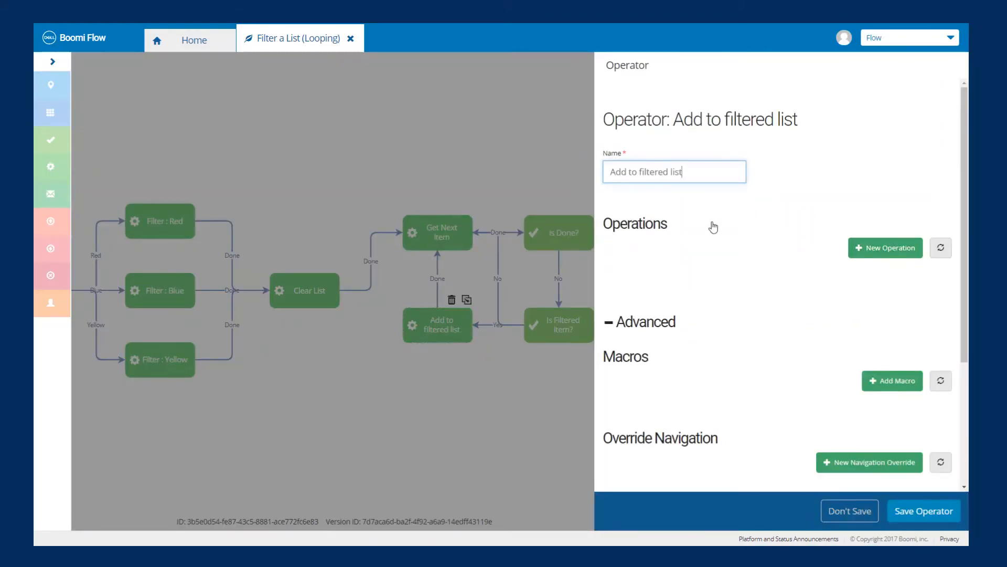
click(898, 256)
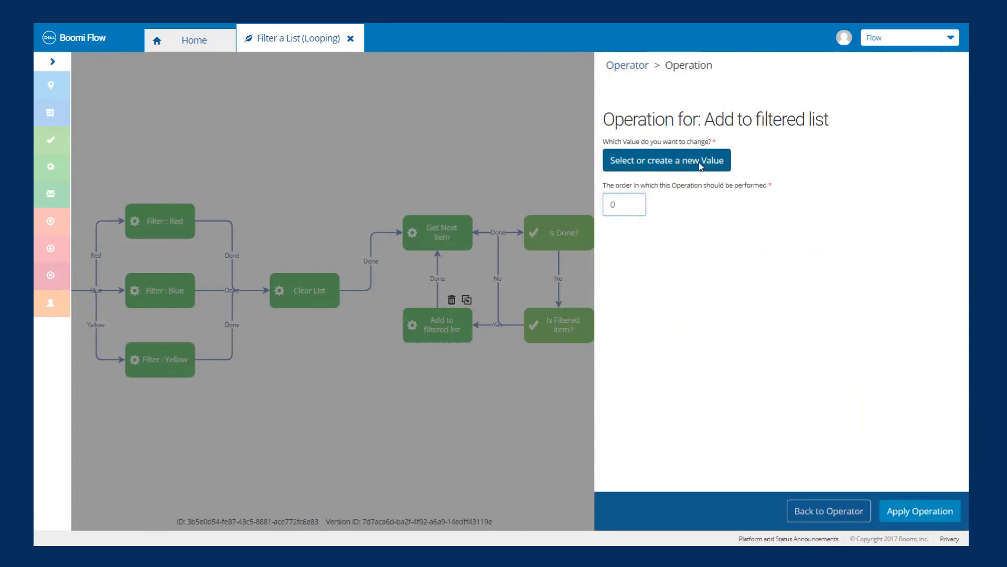
click(701, 165)
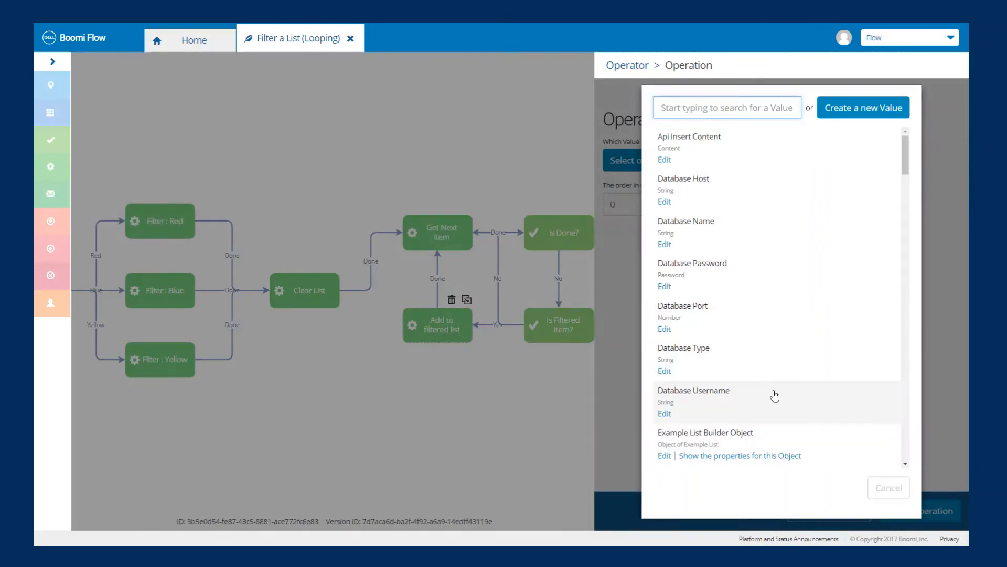
scroll(794, 354, down, 5)
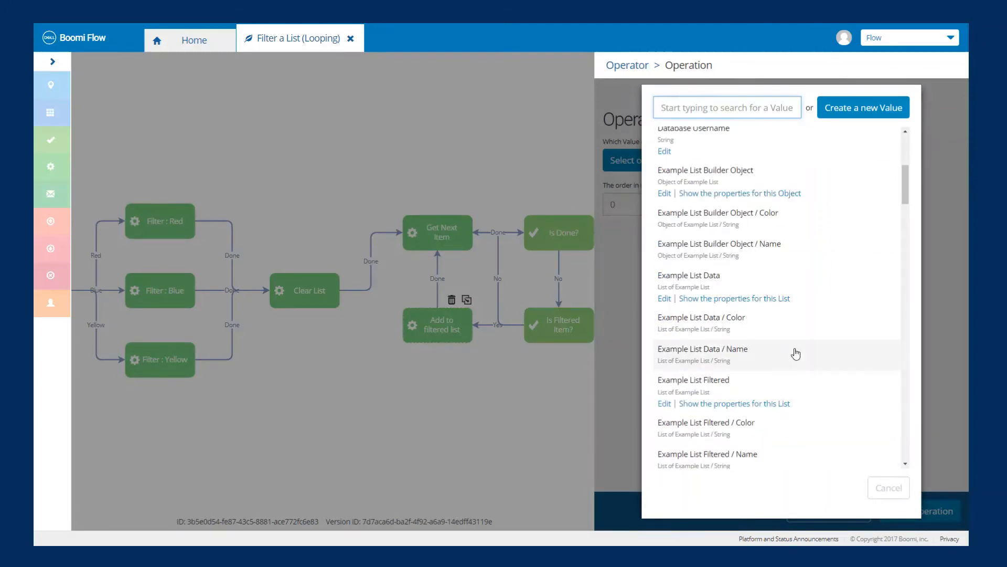
click(725, 391)
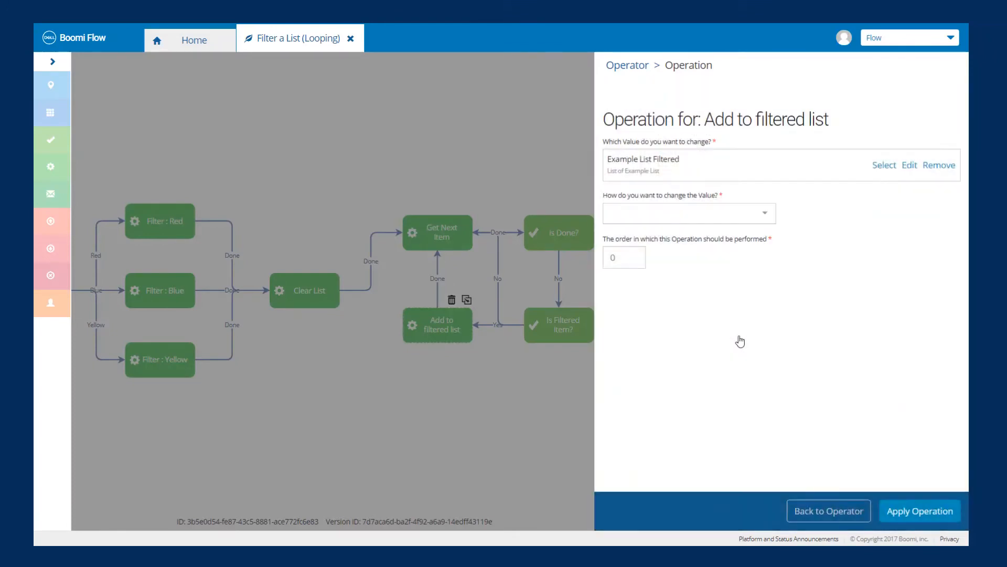
Make the operation update Example List Filtered with the Value Of Example List Builder Object and apply it.
click(722, 213)
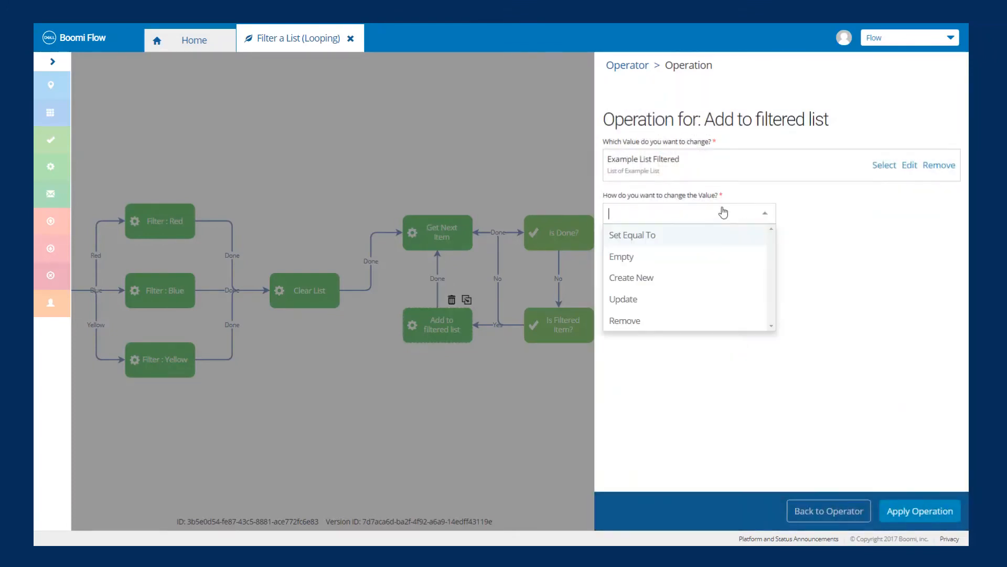
click(644, 302)
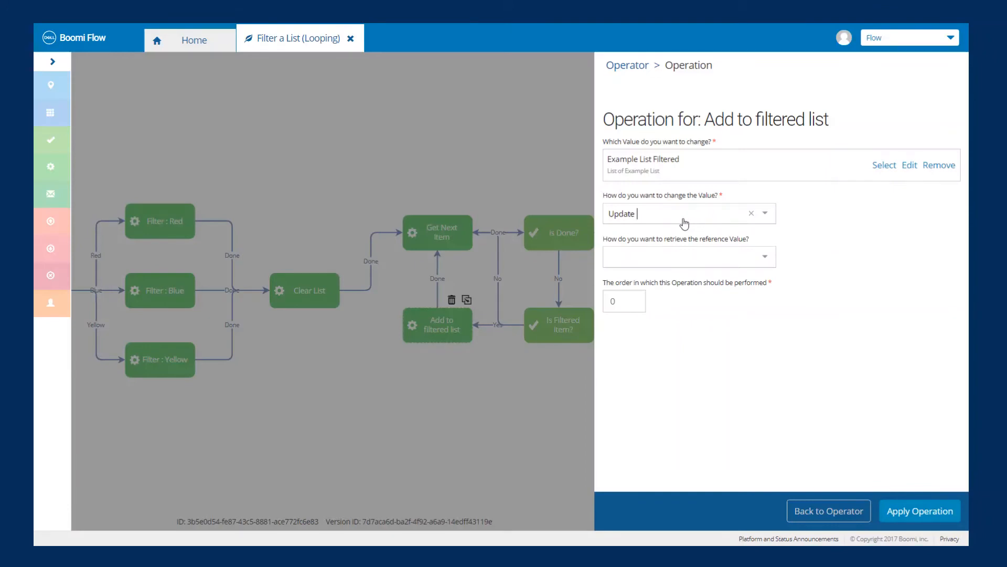
click(701, 257)
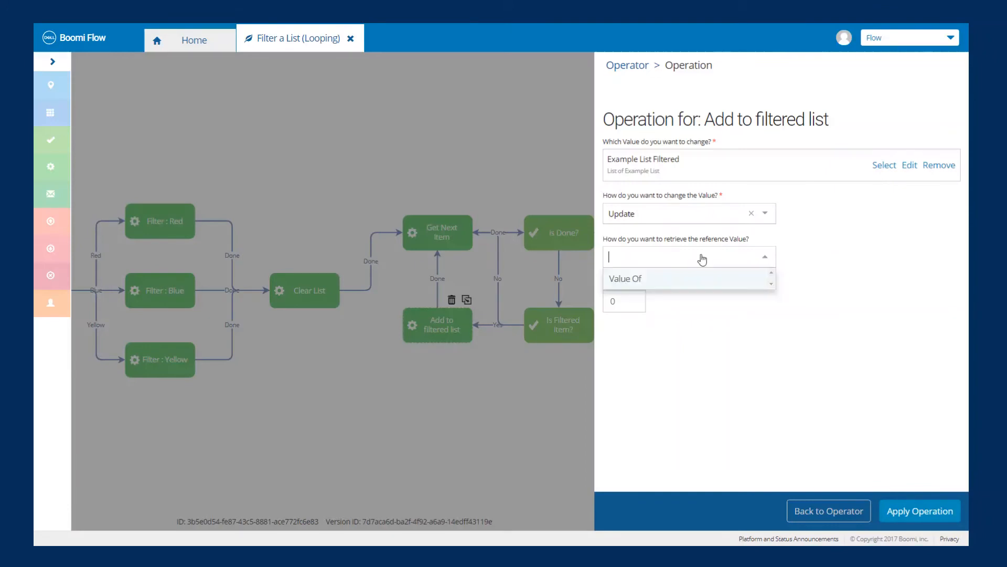
click(686, 281)
click(671, 303)
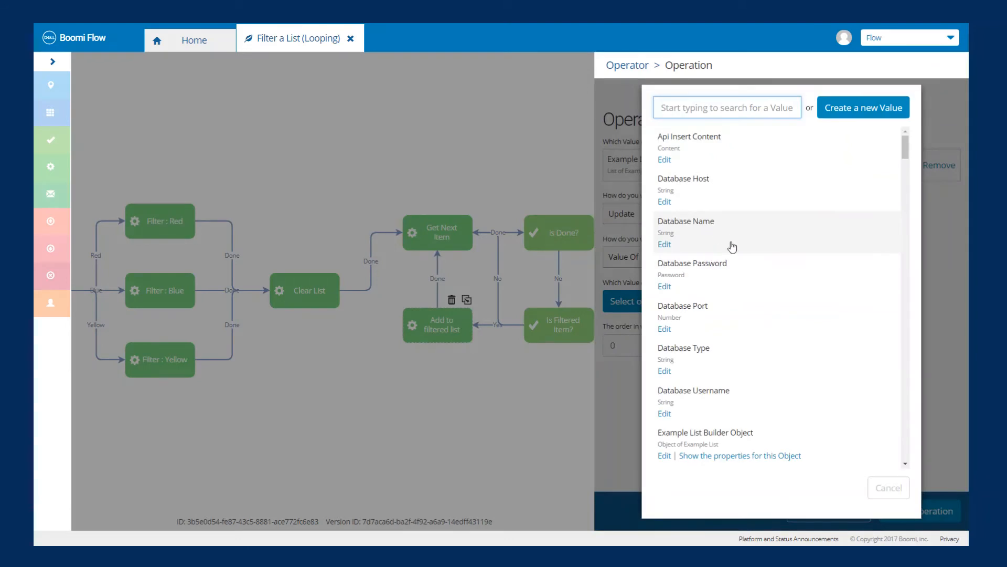
click(742, 443)
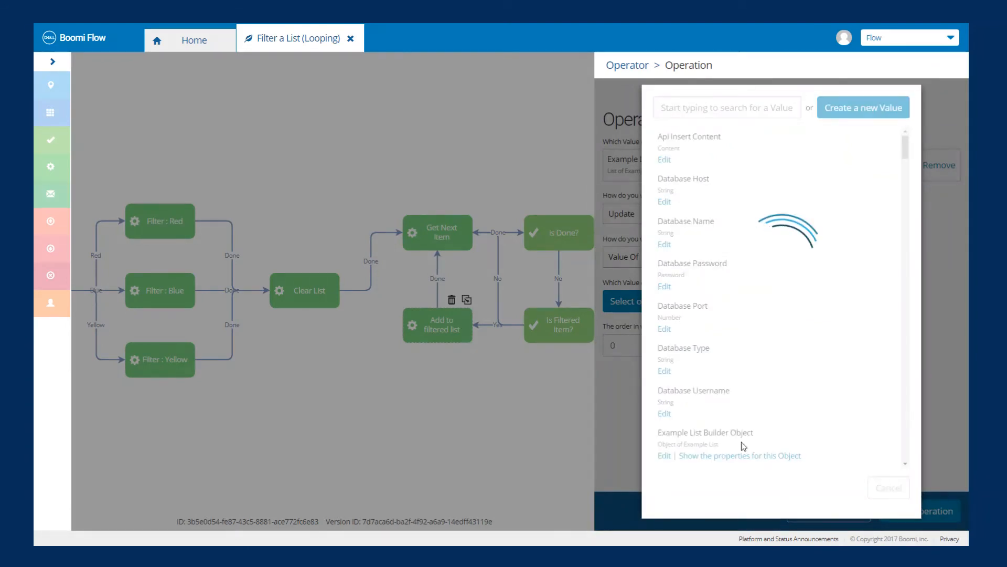
click(912, 511)
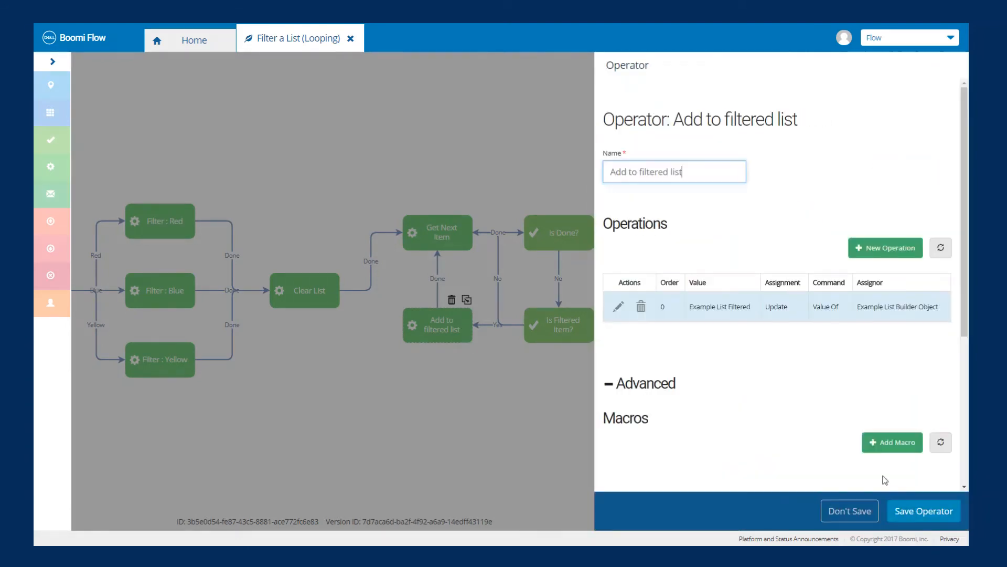
Add a second operation that sets Example List Builder Object to Empty, and save the Add to filtered list operator.
click(894, 250)
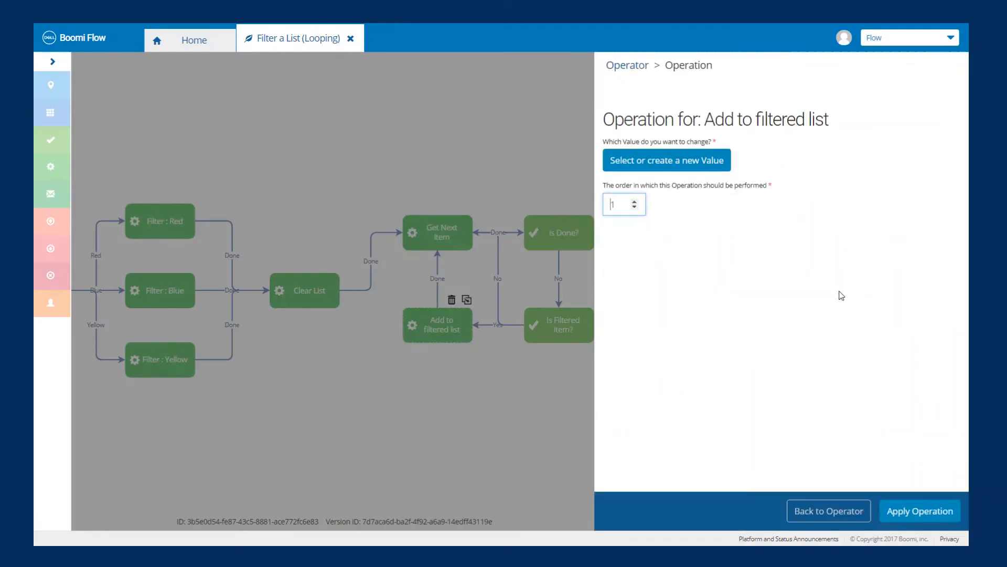
click(661, 164)
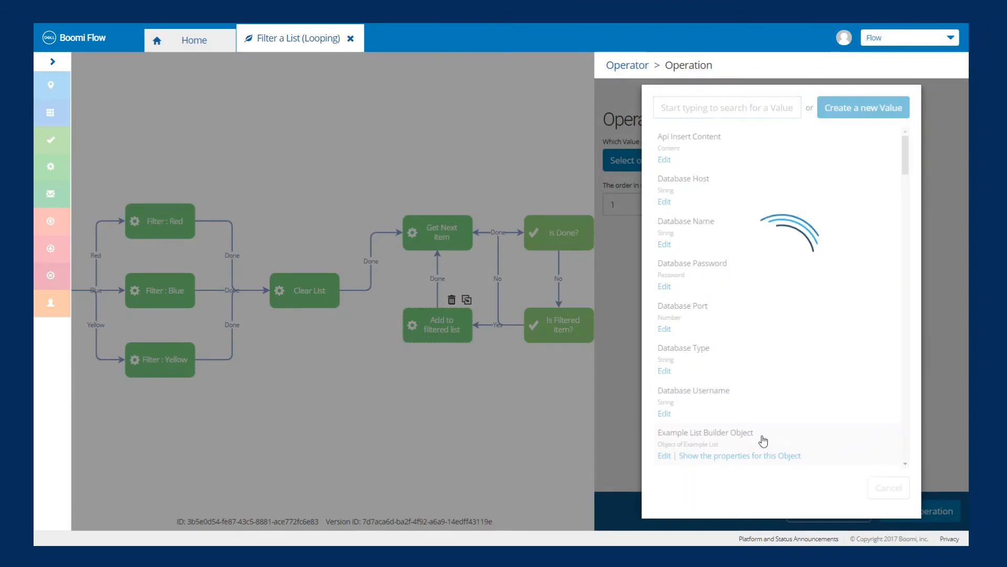
click(763, 440)
click(679, 216)
click(652, 257)
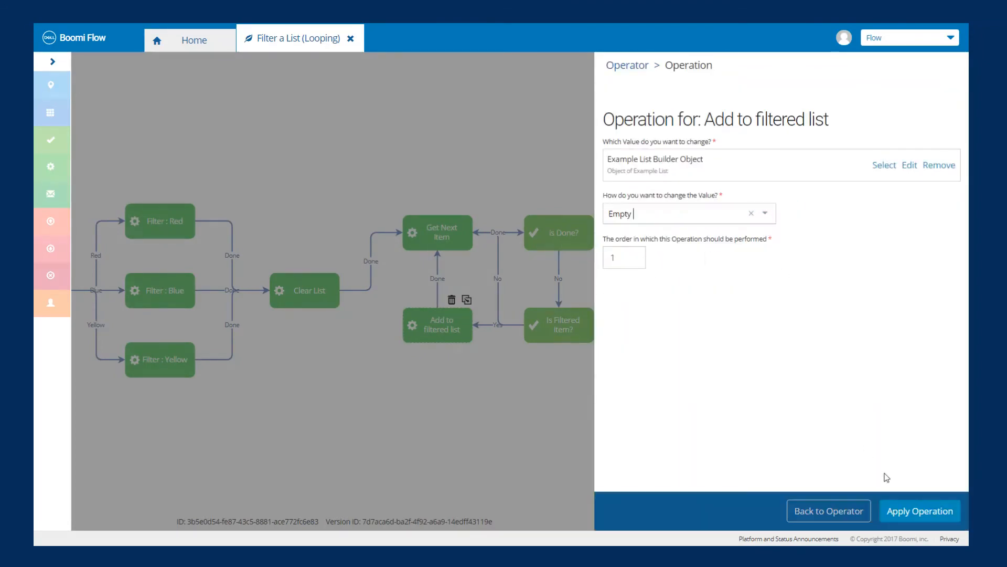
click(926, 513)
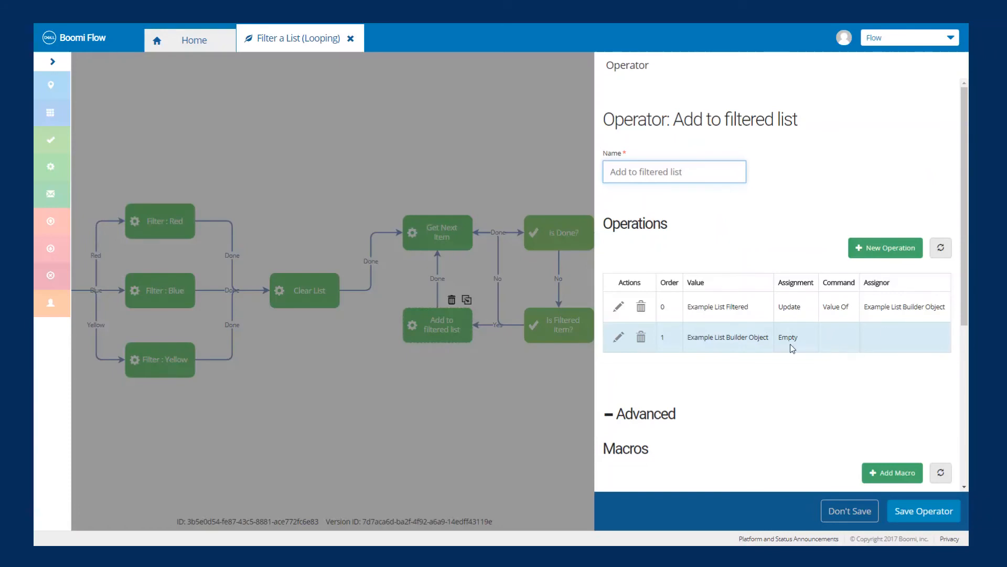
click(798, 381)
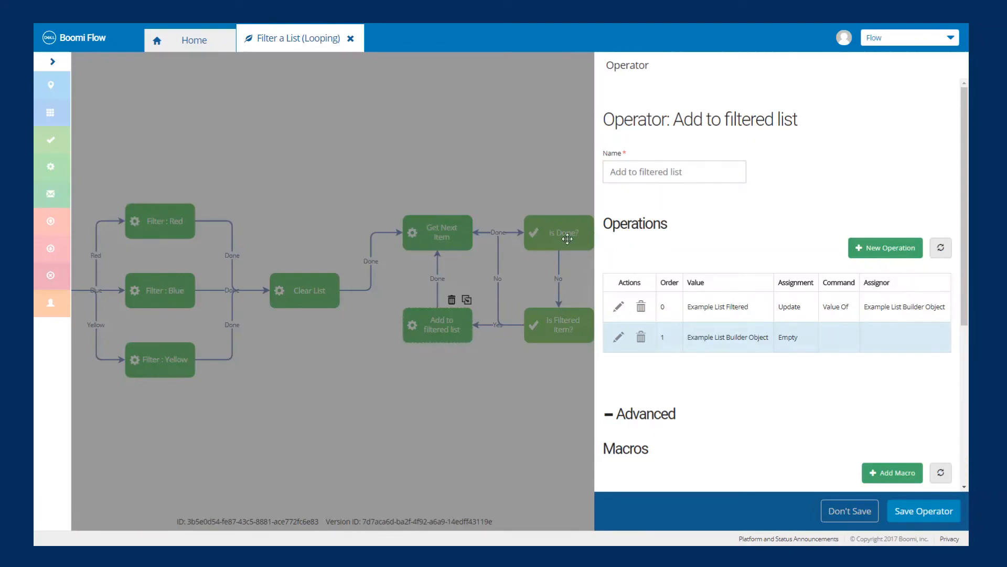
click(951, 520)
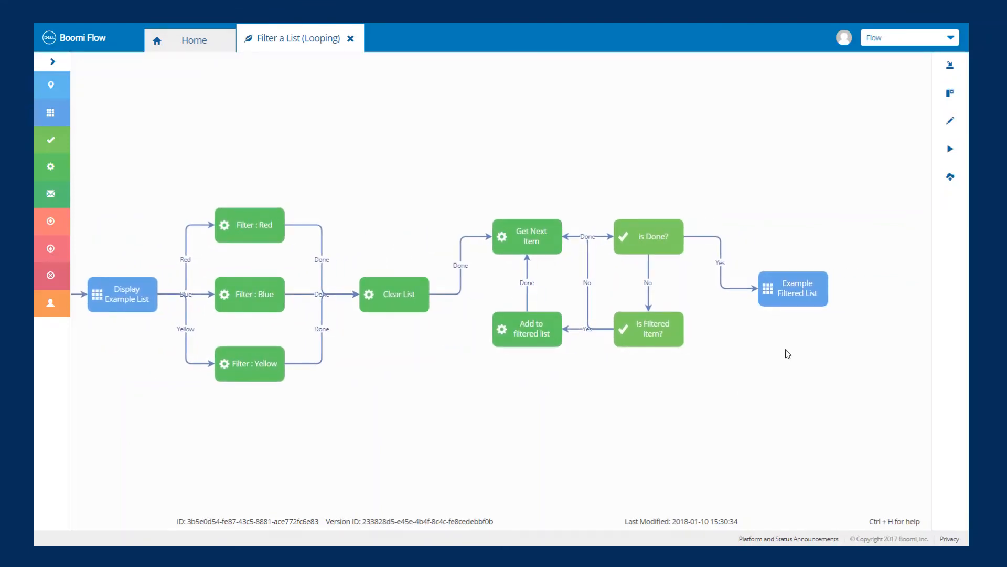
Run the flow with the default player, try the Red filter, and close the run dialog back in the designer.
click(950, 149)
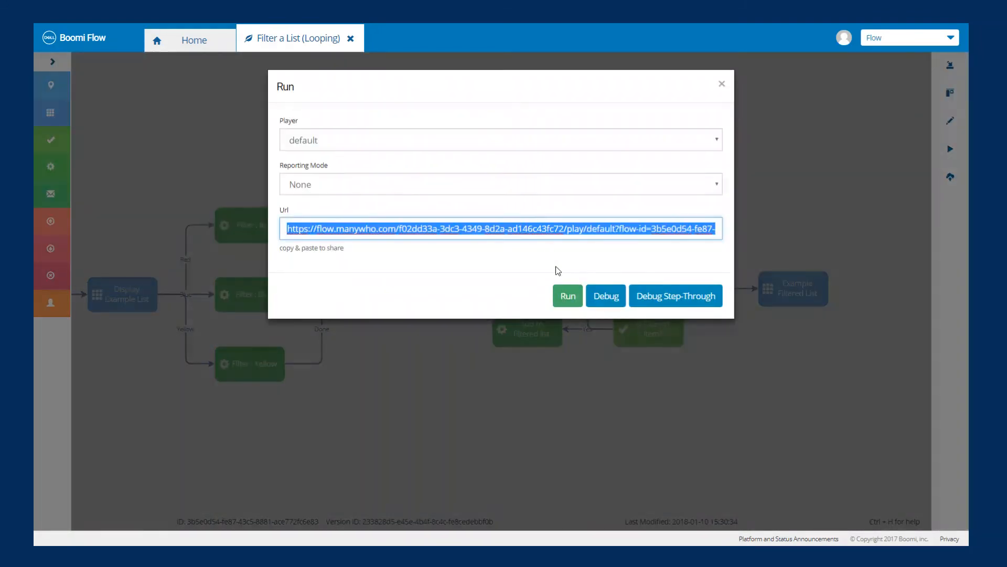
click(568, 296)
click(707, 43)
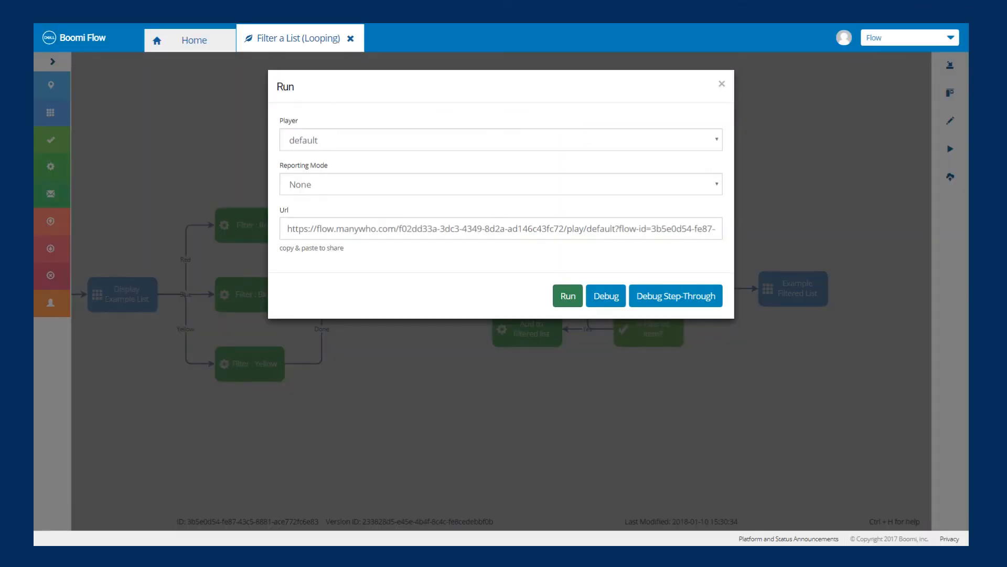
click(722, 84)
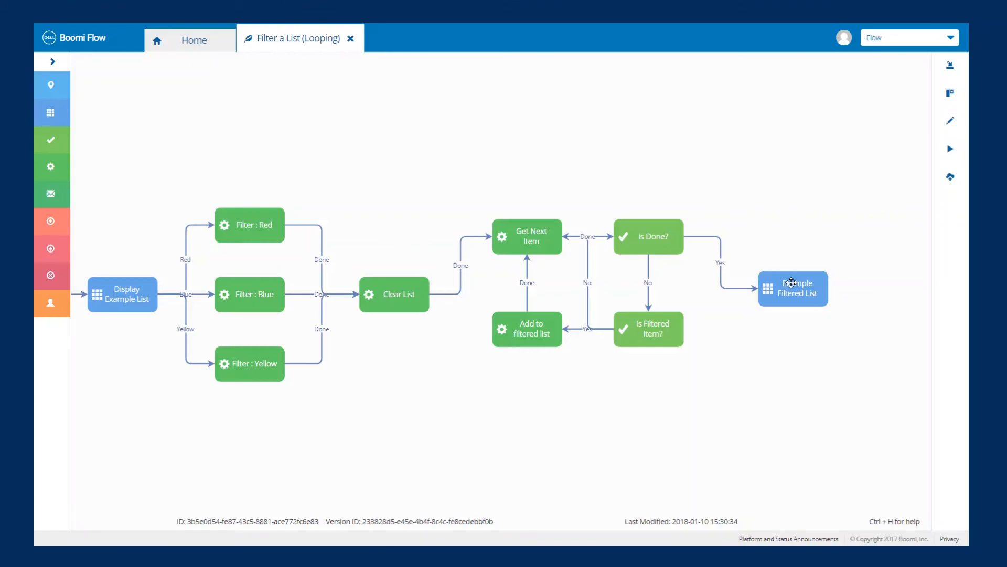
Connect Example Filtered List back to Display Example List with an outcome named and labelled Show All, and save it.
drag(792, 297, 116, 301)
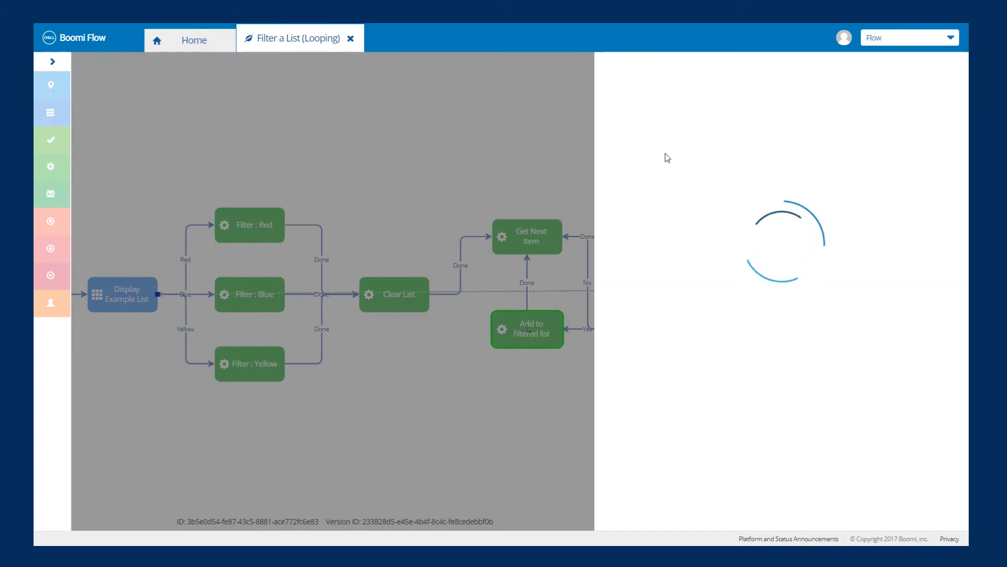
click(484, 313)
drag(795, 294, 134, 306)
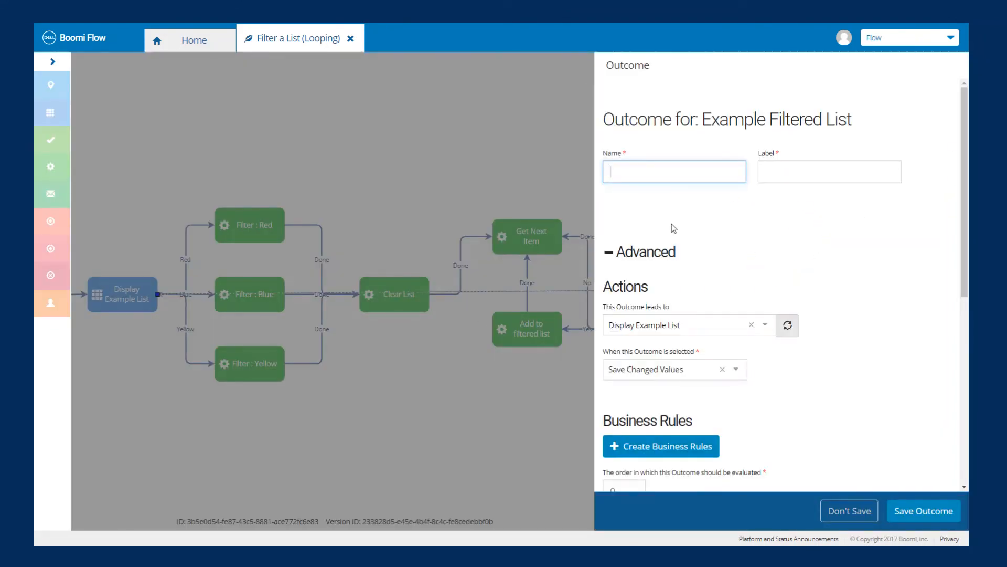
text(Show All)
key(Tab)
text(S)
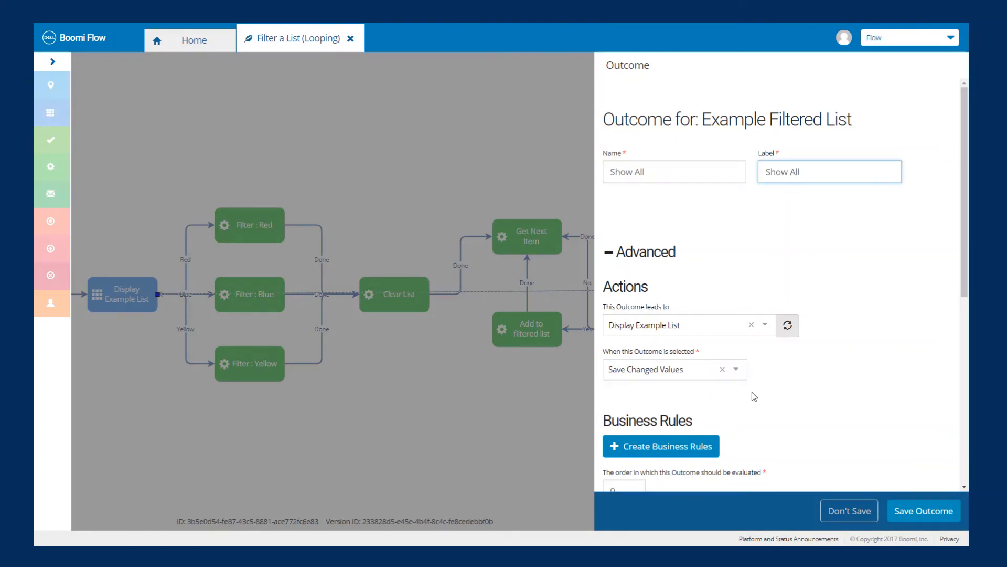
click(929, 508)
click(682, 288)
mouse_move(458, 387)
mouse_down()
mouse_move(466, 439)
mouse_move(455, 407)
mouse_up()
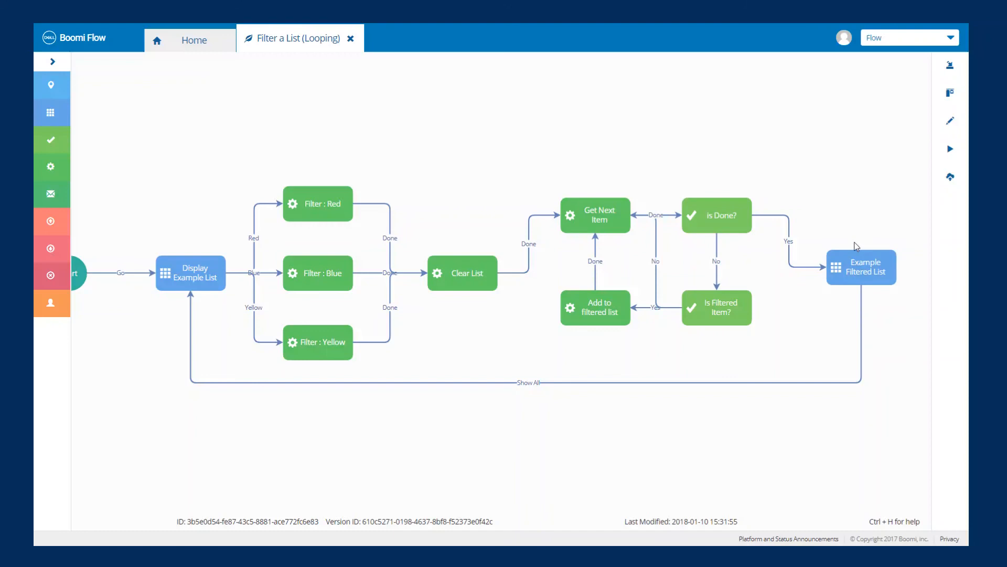
Run the flow again to test the Yellow, Red and Blue filters, returning with Show All after each, and close the run dialog.
click(950, 149)
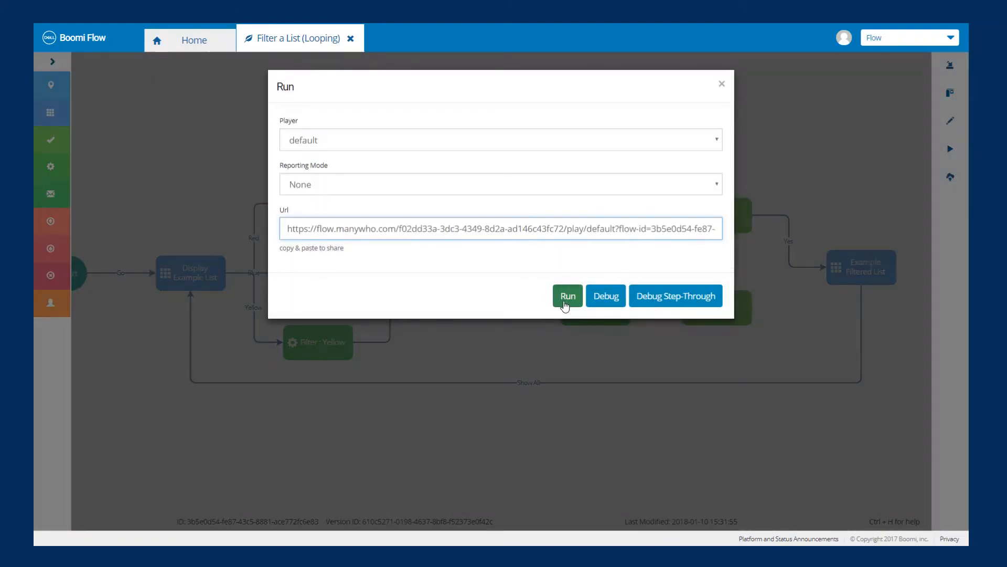
click(559, 298)
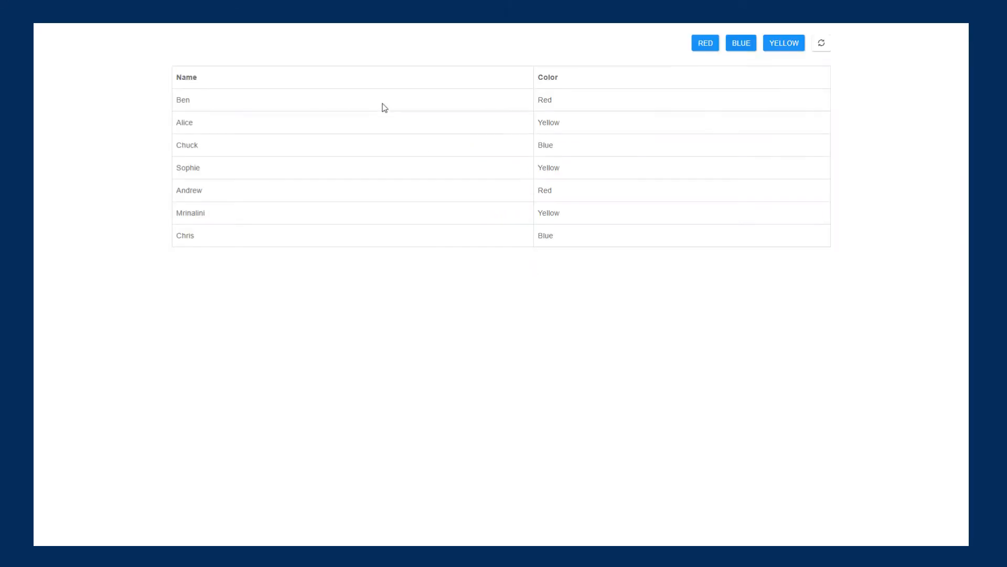
click(774, 44)
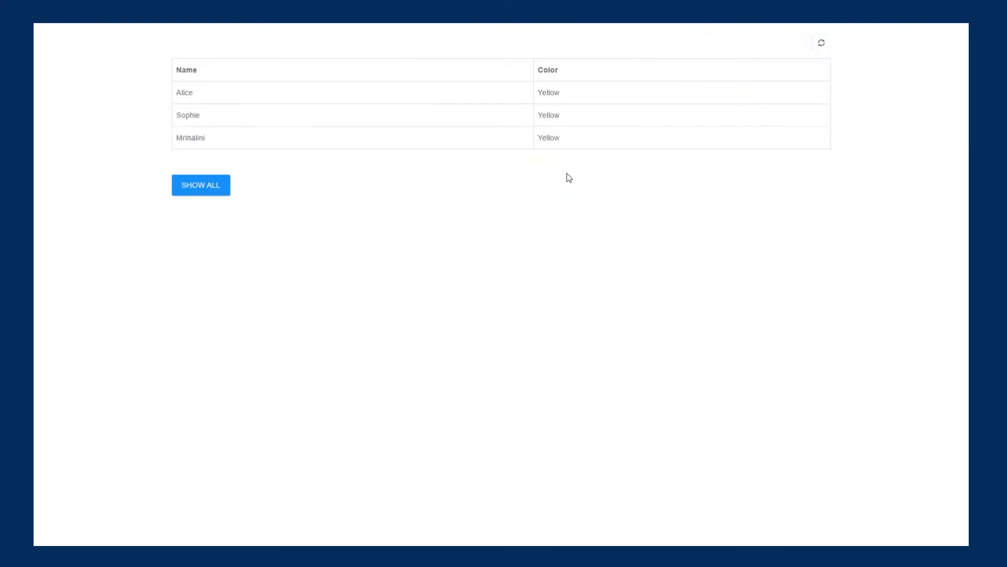
click(199, 187)
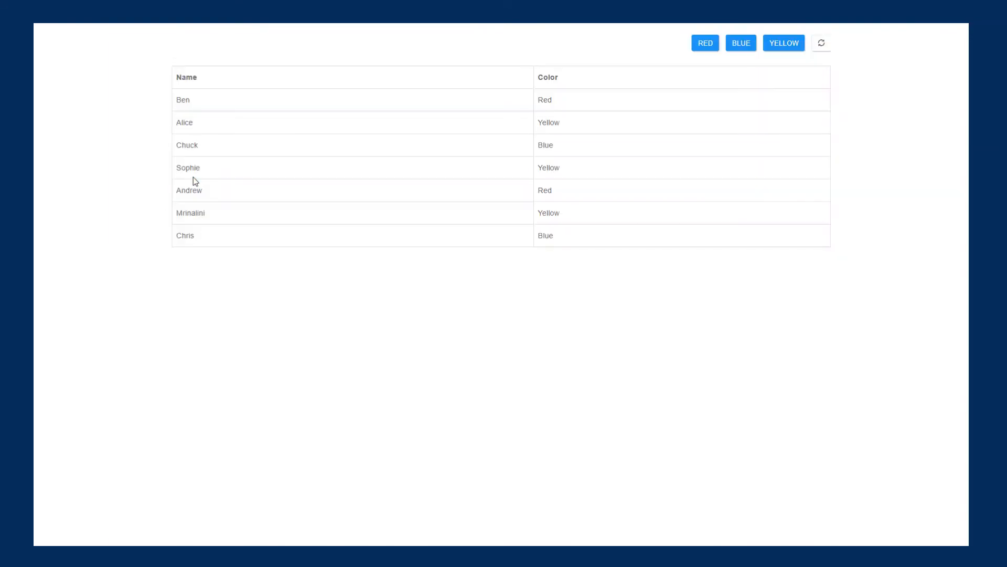
click(717, 47)
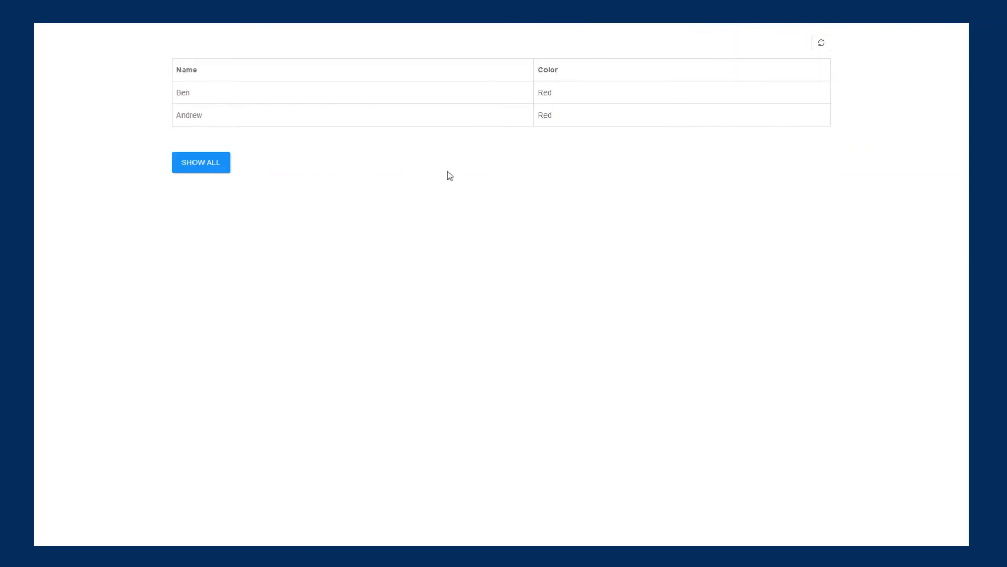
click(202, 169)
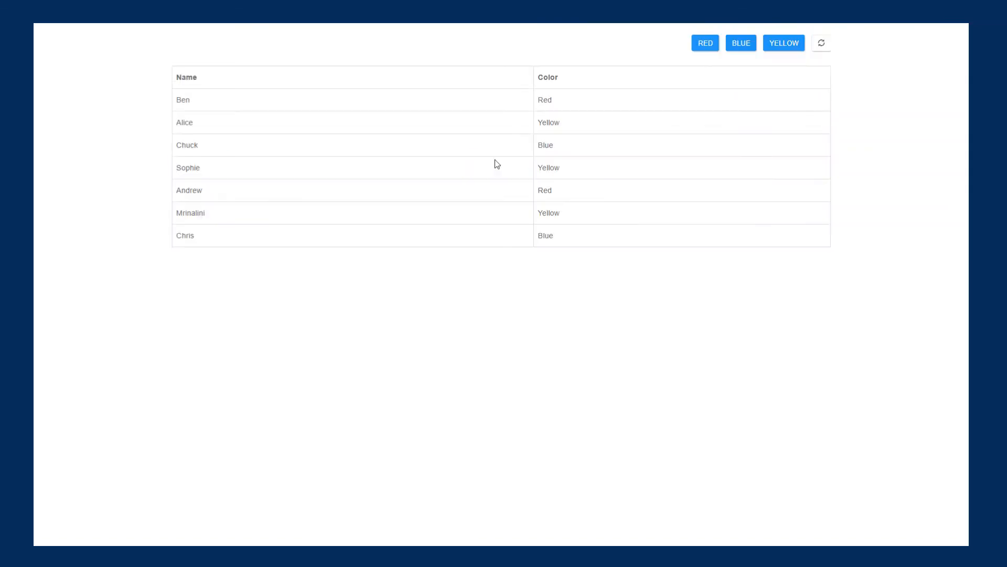
click(746, 46)
click(198, 162)
click(713, 42)
click(189, 167)
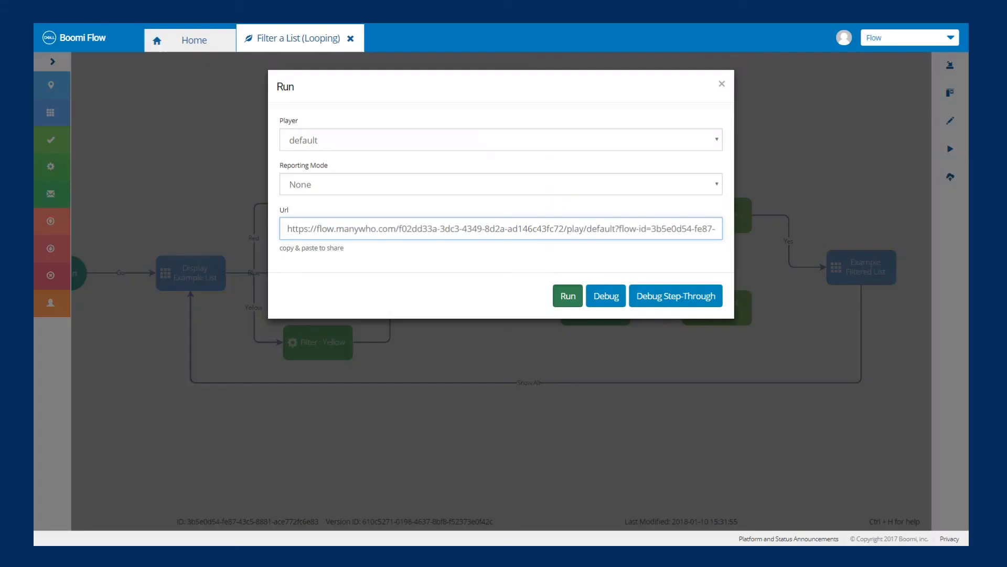
click(722, 84)
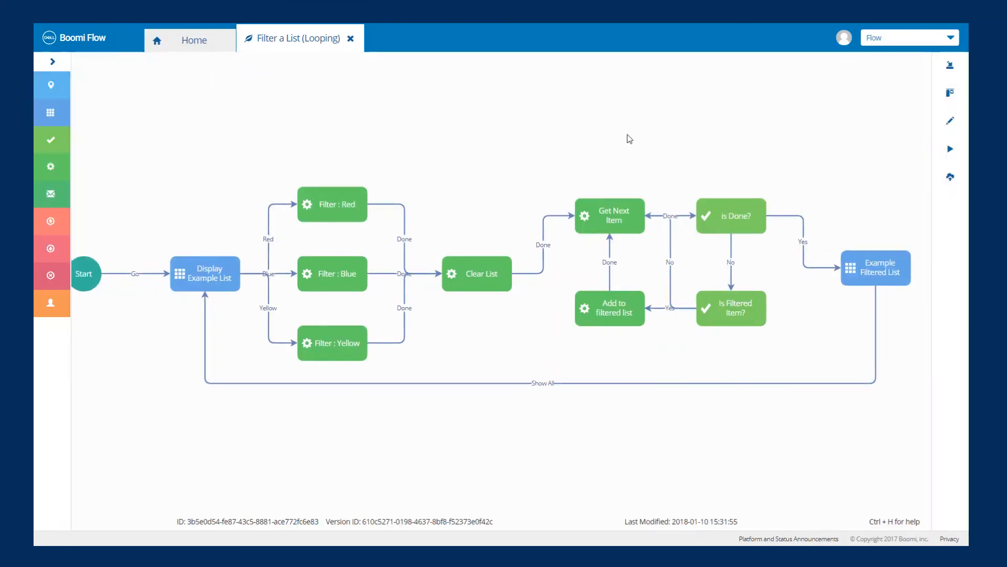